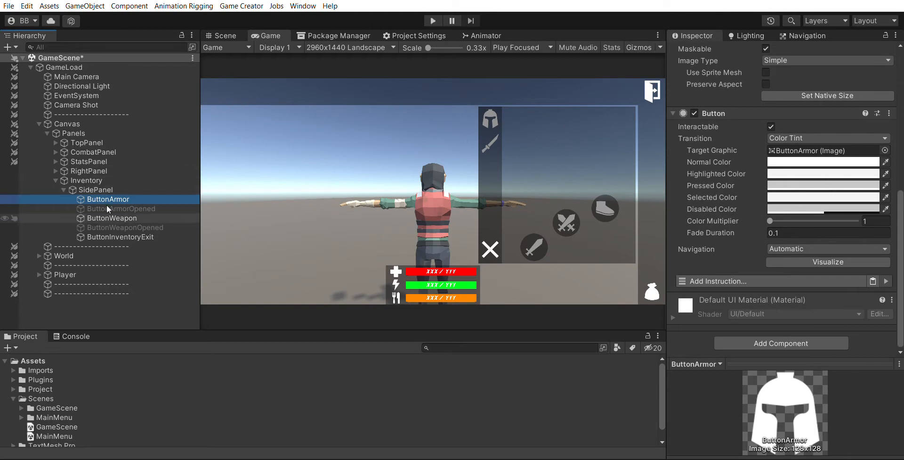
# Rename the ButtonArmorOpened object in the hierarchy to ArmorOpened
pyautogui.click(116, 208)
pyautogui.click(127, 227)
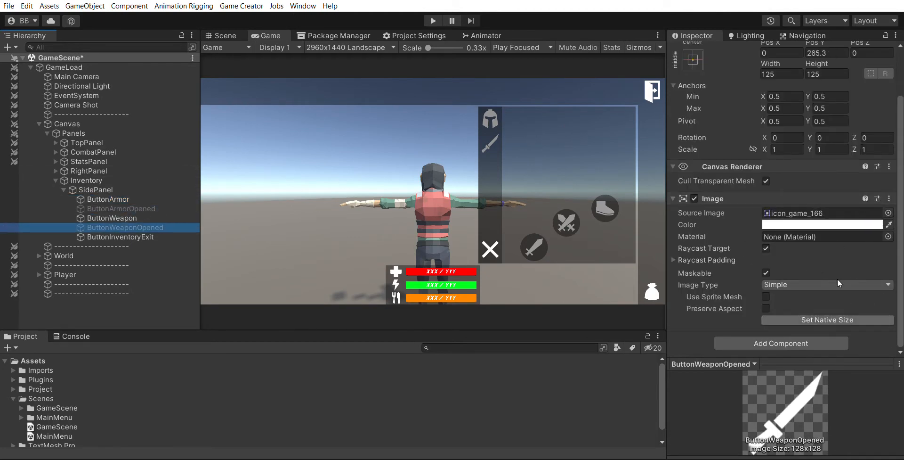
pyautogui.scroll(3, 877, 189)
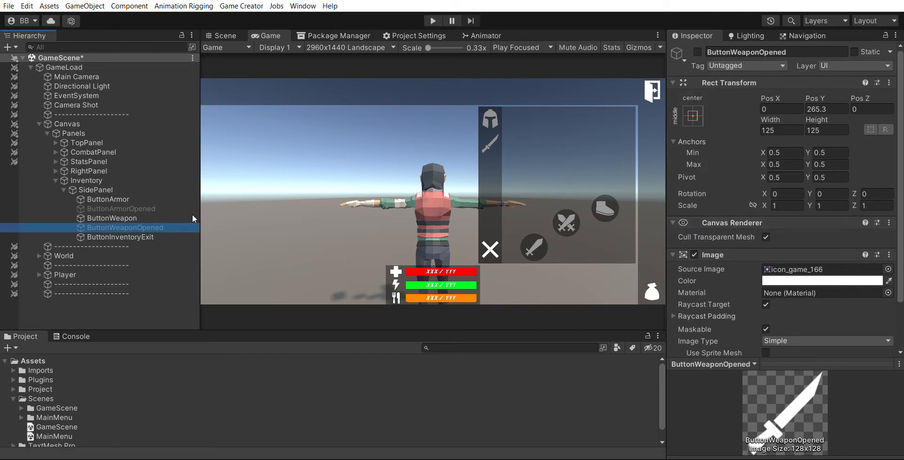
pyautogui.click(120, 207)
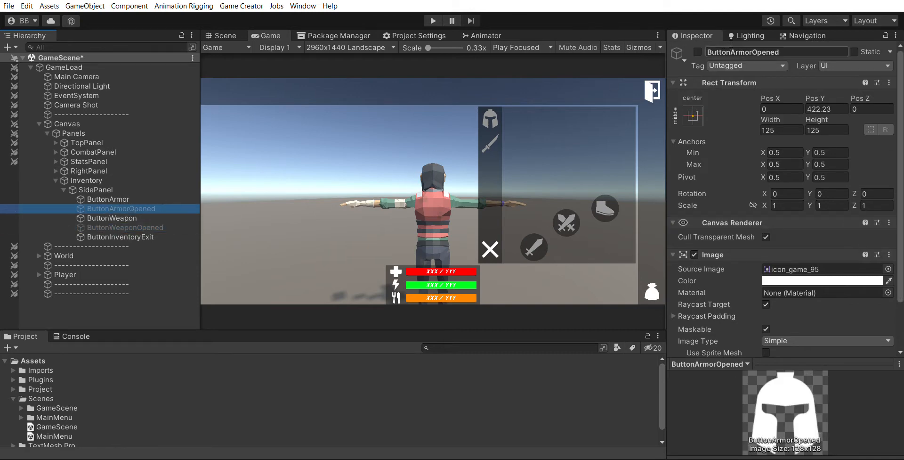
pyautogui.moveTo(731, 52); pyautogui.dragTo(782, 51)
pyautogui.click(732, 52)
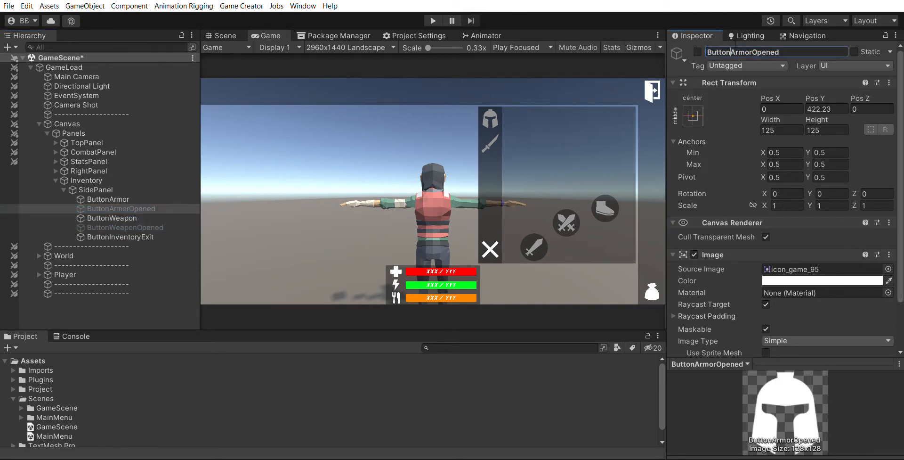
pyautogui.press('BackSpace')
pyautogui.press('BackSpace')
pyautogui.press('BackSpace')
pyautogui.press('BackSpace')
pyautogui.press('BackSpace')
pyautogui.press('BackSpace')
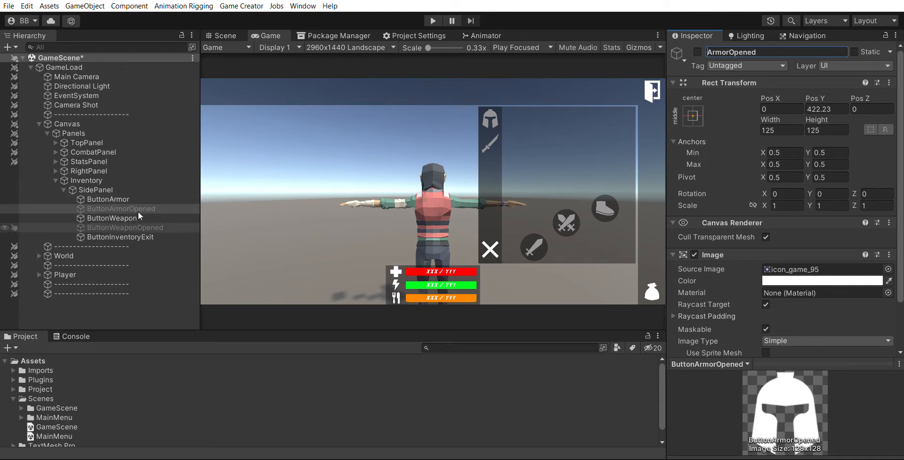
# Rename the ButtonWeaponOpened object to WeaponOpened
pyautogui.click(125, 227)
pyautogui.moveTo(732, 52); pyautogui.dragTo(700, 42)
pyautogui.press('BackSpace')
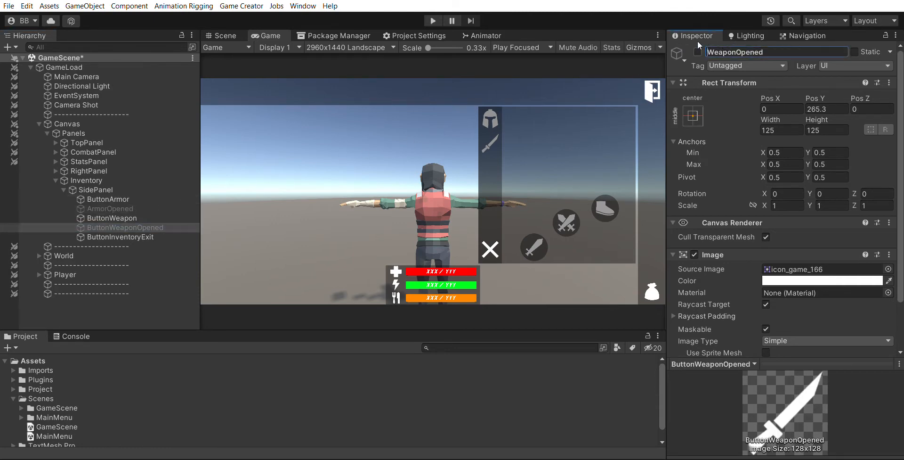
# Inspect the side panel's button objects and the Inventory object in the hierarchy
pyautogui.click(157, 235)
pyautogui.click(157, 227)
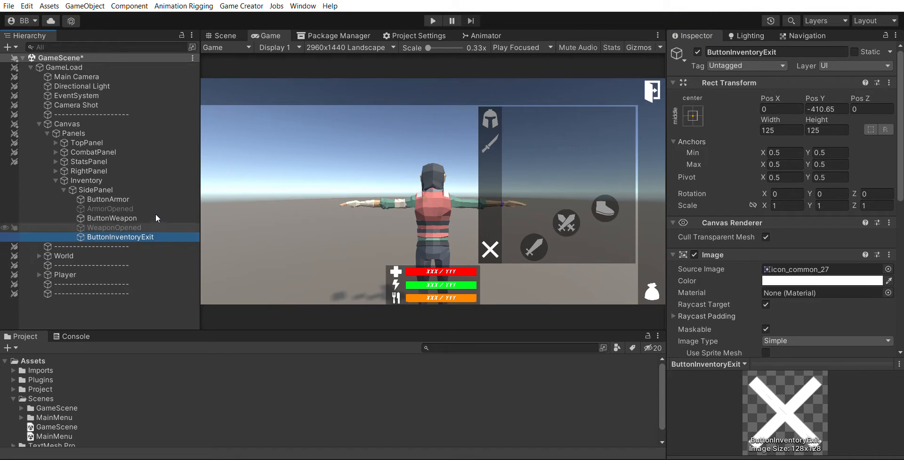
pyautogui.click(152, 208)
pyautogui.click(151, 199)
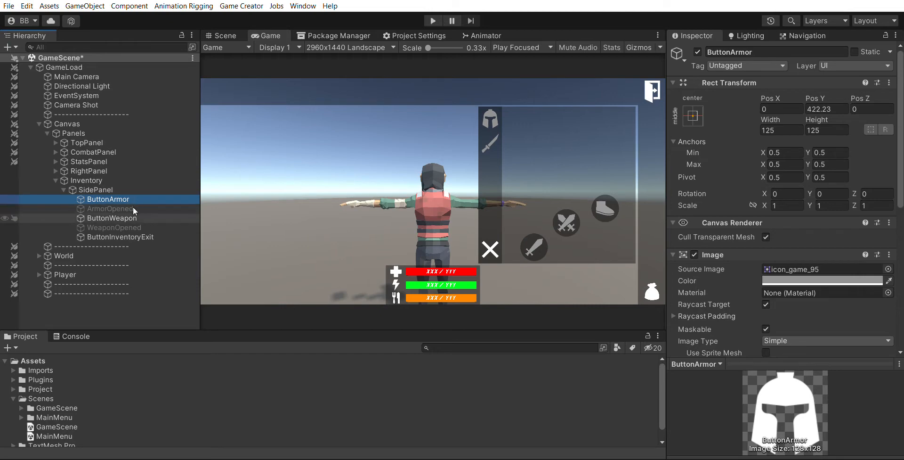
pyautogui.click(135, 225)
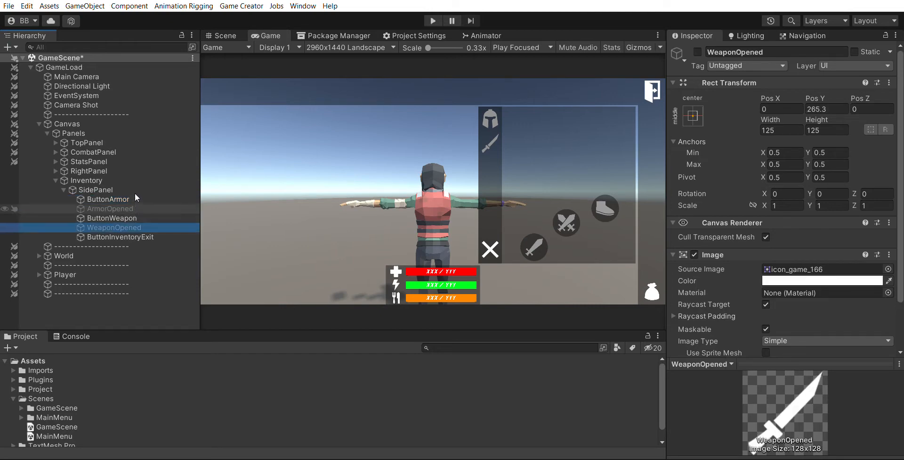
pyautogui.click(135, 198)
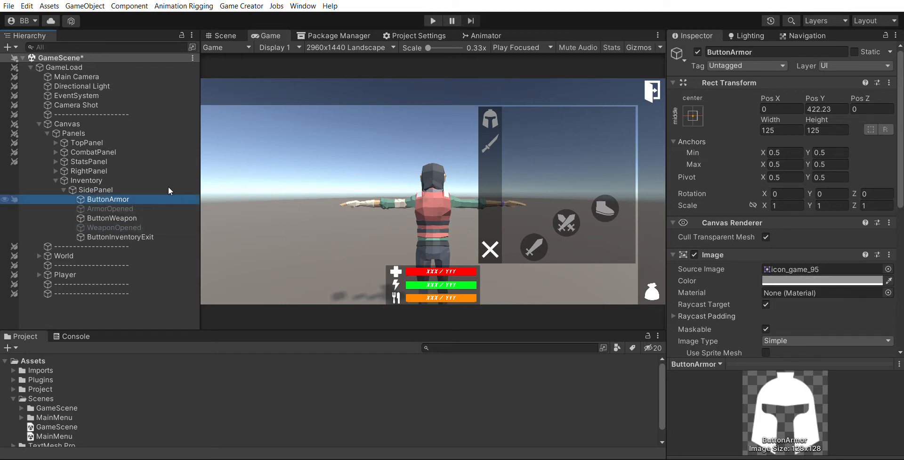
pyautogui.click(131, 180)
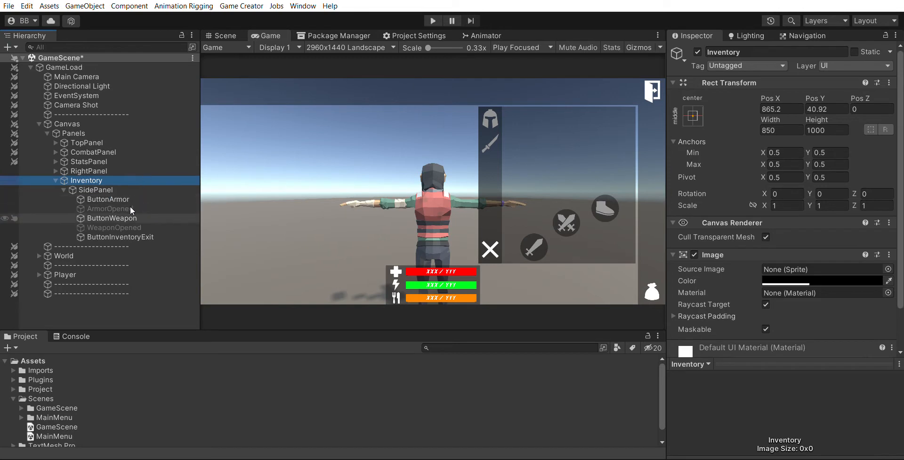
pyautogui.click(159, 198)
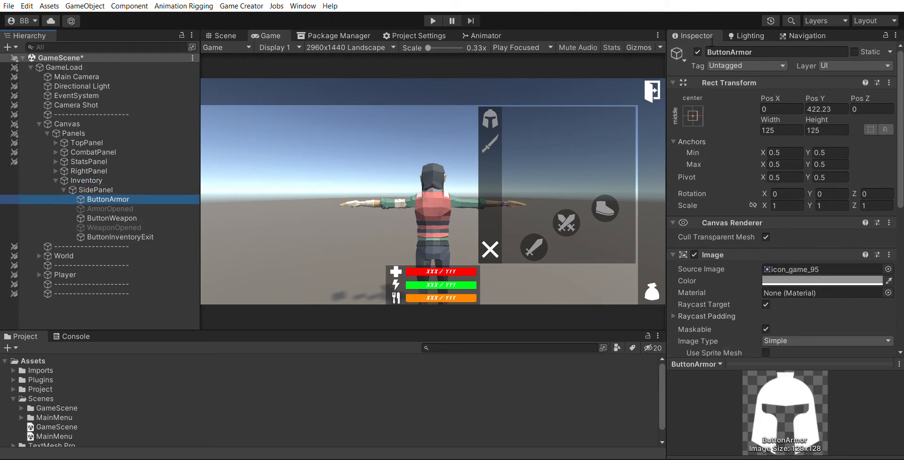
# Deactivate ButtonArmor and activate ArmorOpened
pyautogui.click(697, 51)
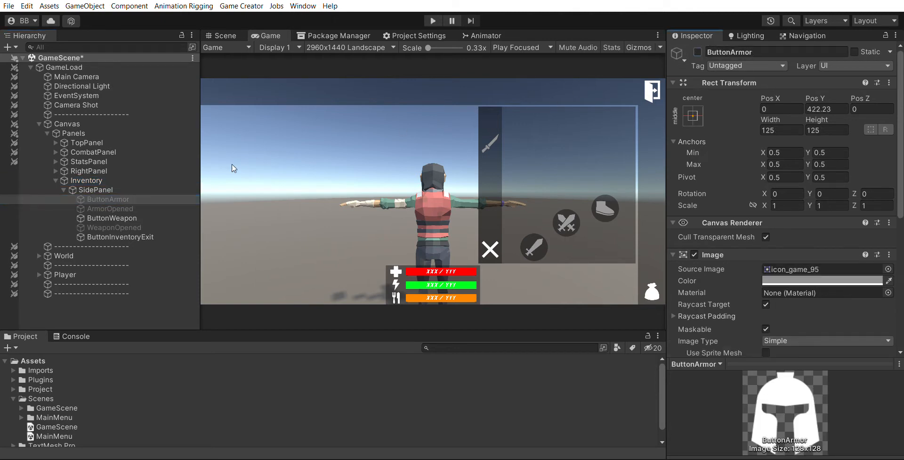
pyautogui.click(157, 208)
pyautogui.click(698, 52)
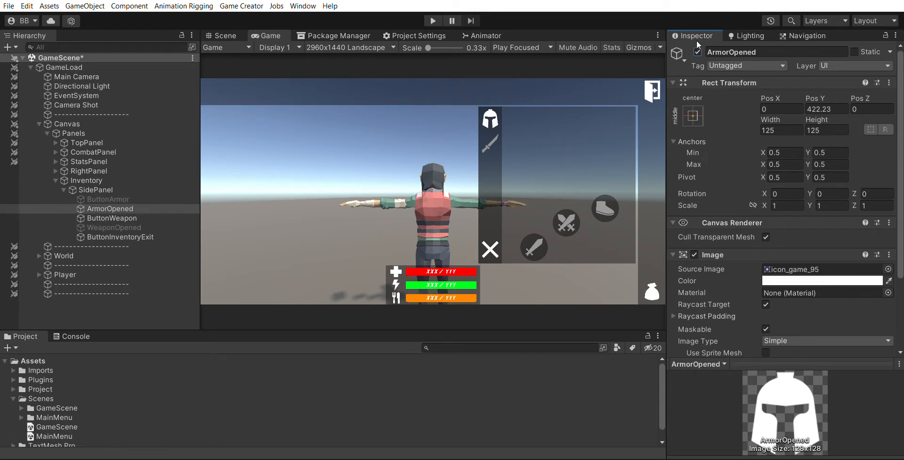
# On ButtonWeapon's Button, add a Set Active instruction that sets ButtonArmor to True
pyautogui.click(126, 198)
pyautogui.scroll(-3, 801, 176)
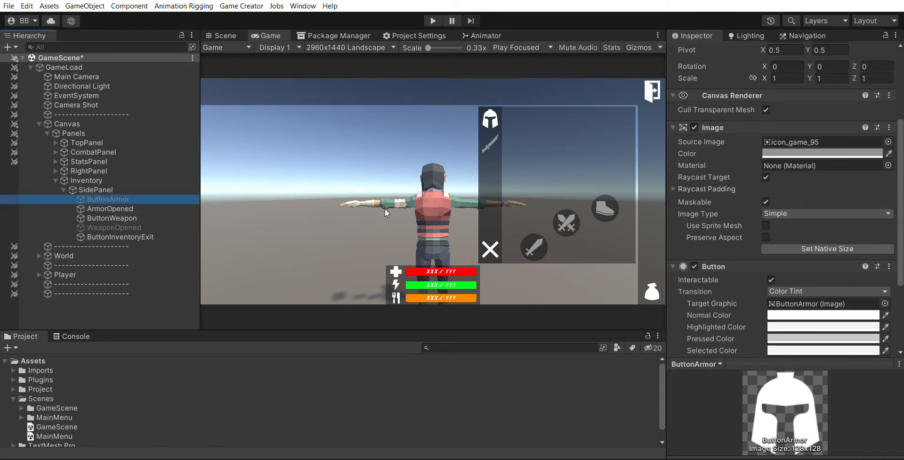
pyautogui.scroll(-3, 838, 244)
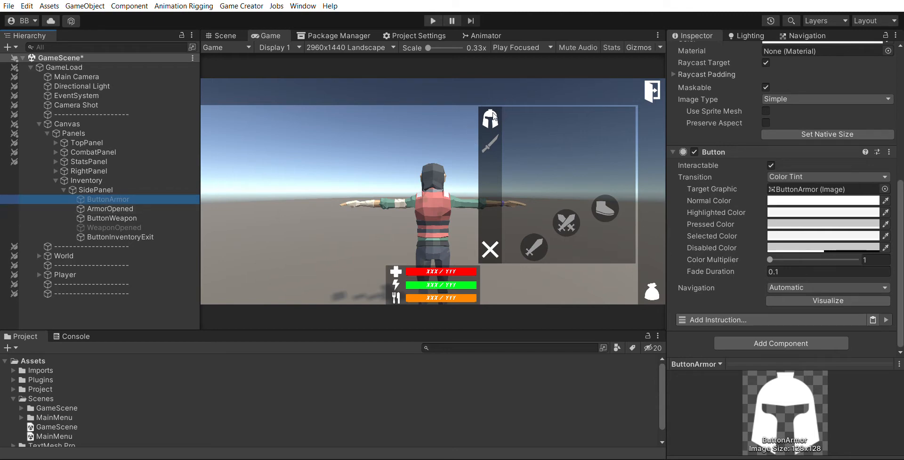
pyautogui.click(135, 215)
pyautogui.scroll(-2, 730, 261)
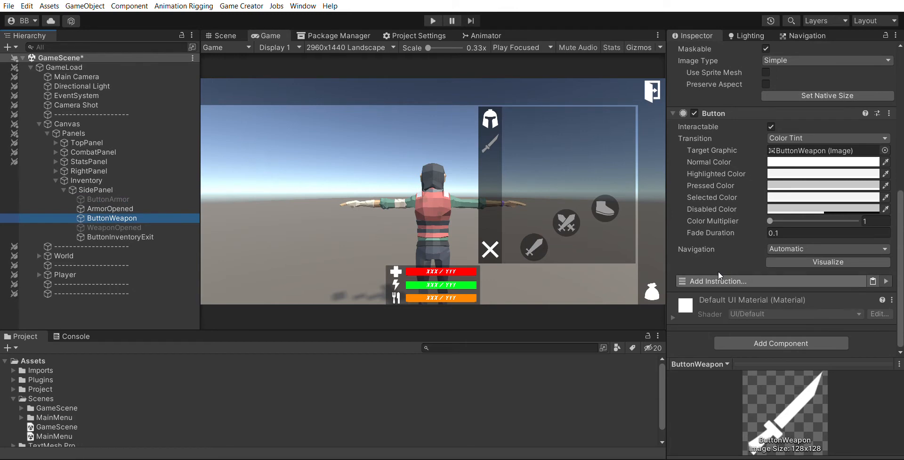
pyautogui.click(718, 271)
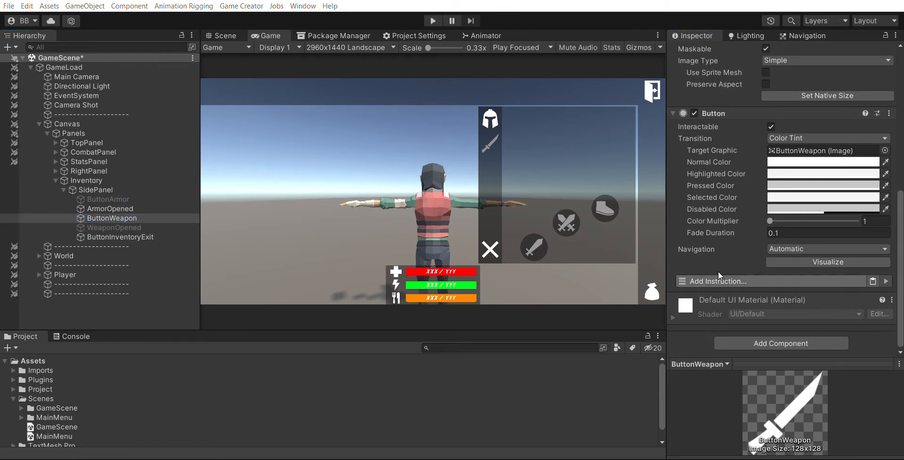
pyautogui.click(746, 72)
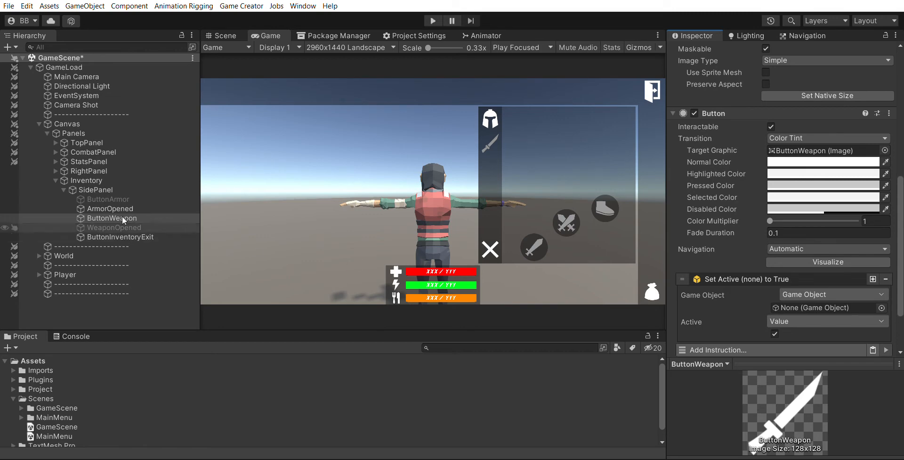
pyautogui.moveTo(123, 224); pyautogui.dragTo(653, 250)
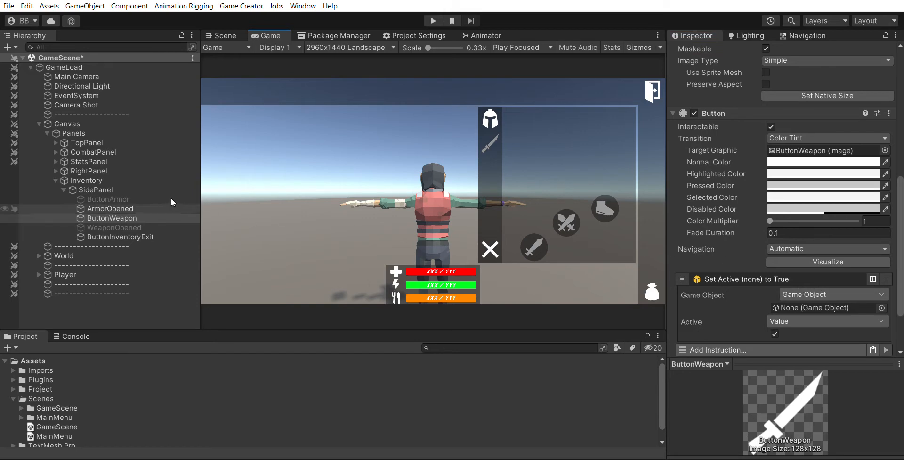
pyautogui.moveTo(124, 195); pyautogui.dragTo(796, 294)
pyautogui.click(799, 275)
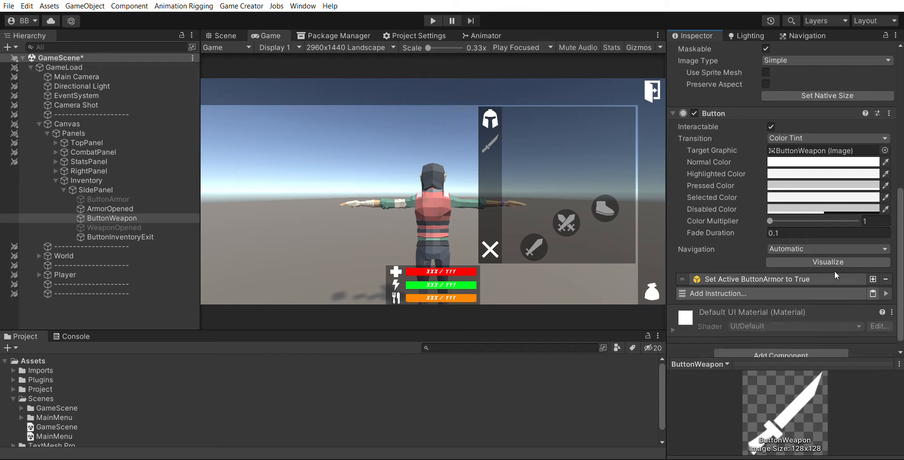
# Add a second Set Active instruction that sets ArmorOpened to False
pyautogui.click(872, 279)
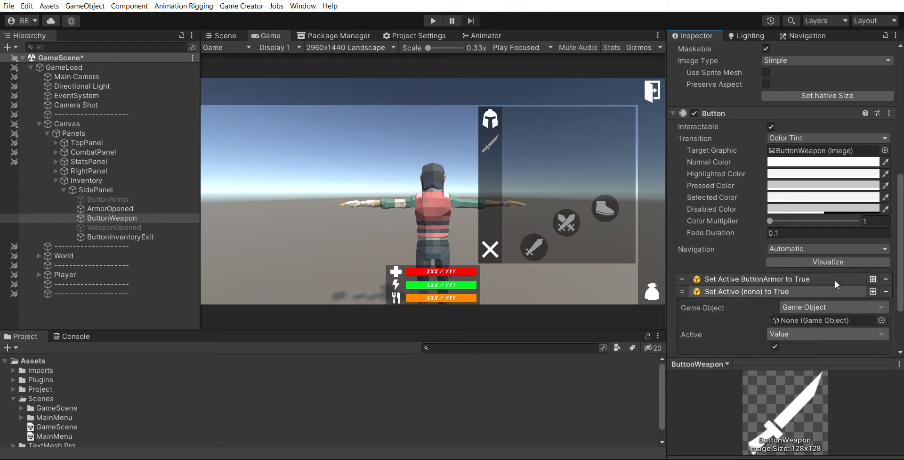
pyautogui.moveTo(110, 208); pyautogui.dragTo(836, 307)
pyautogui.click(775, 346)
pyautogui.click(784, 286)
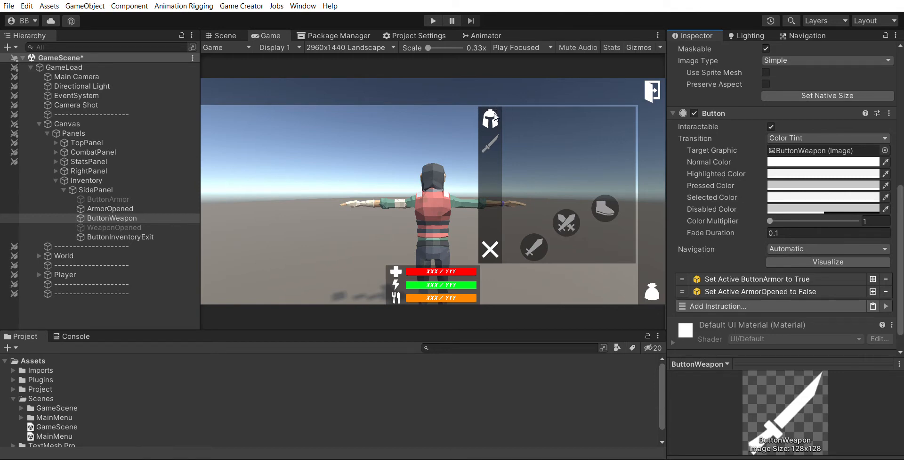
# Add a third Set Active instruction on ButtonWeapon that sets WeaponOpened to True
pyautogui.click(139, 198)
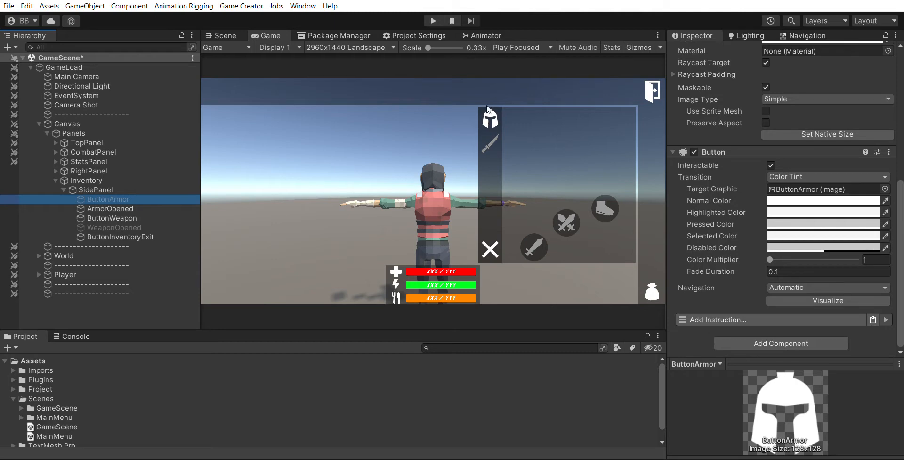
pyautogui.click(141, 218)
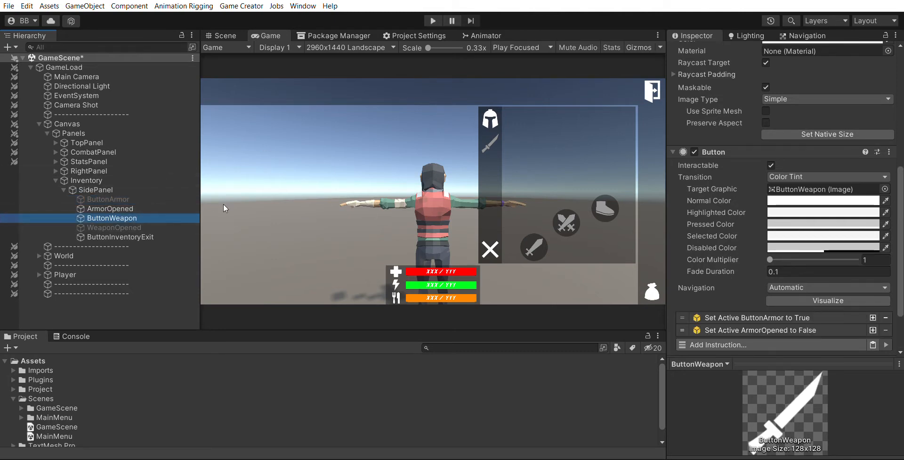
pyautogui.scroll(-3, 777, 263)
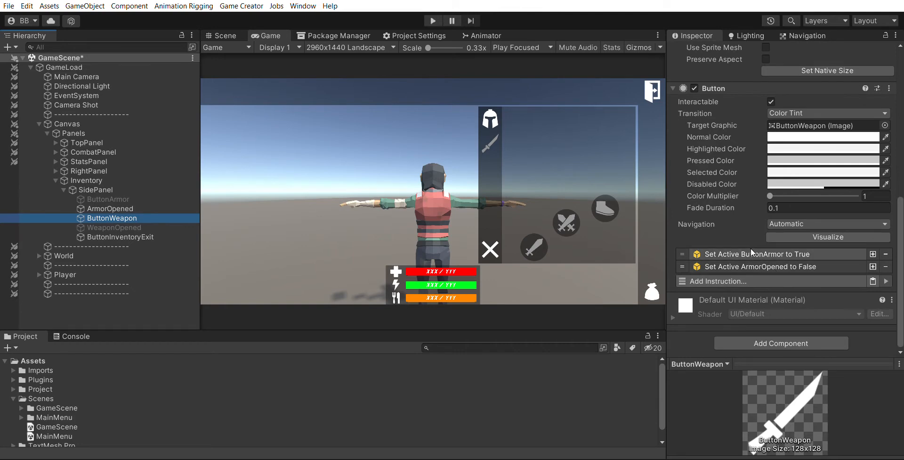
pyautogui.click(873, 255)
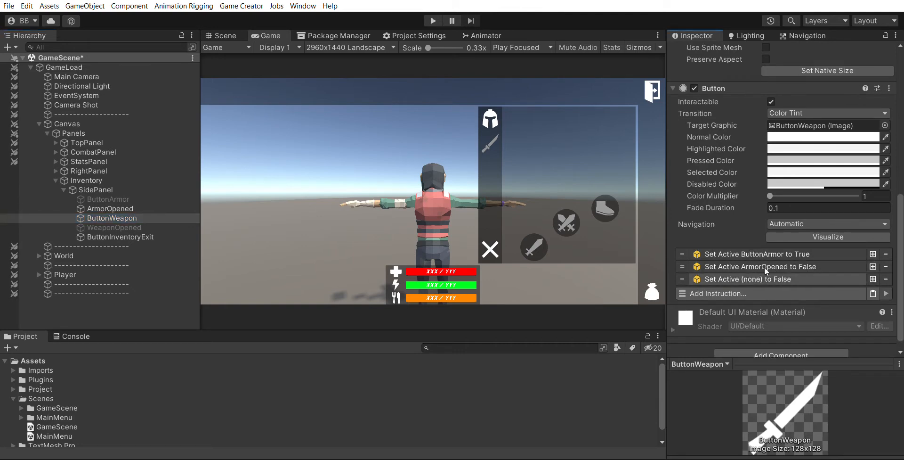
pyautogui.click(768, 279)
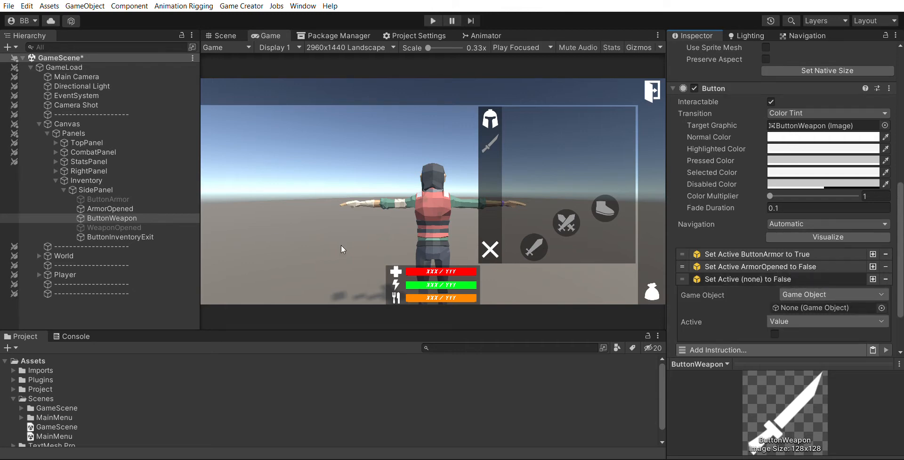
pyautogui.moveTo(116, 227); pyautogui.dragTo(796, 307)
pyautogui.click(775, 334)
pyautogui.click(796, 279)
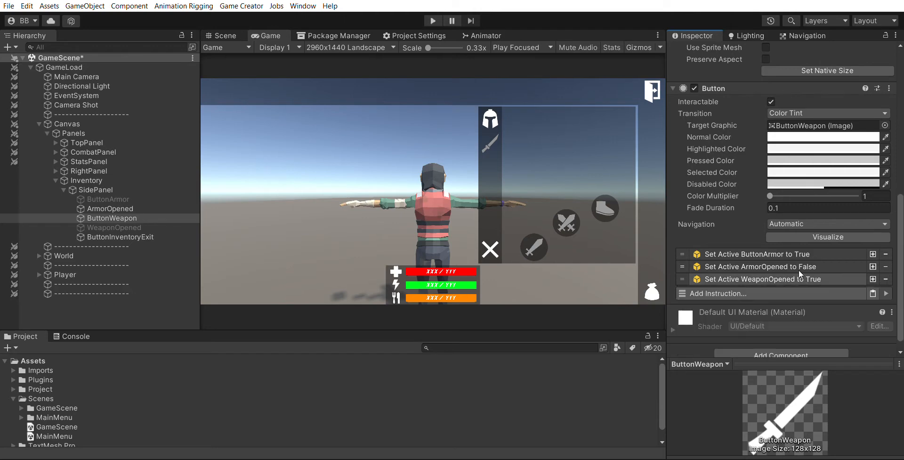
# Add a fourth Set Active instruction that sets ButtonWeapon to False
pyautogui.click(872, 279)
pyautogui.click(812, 292)
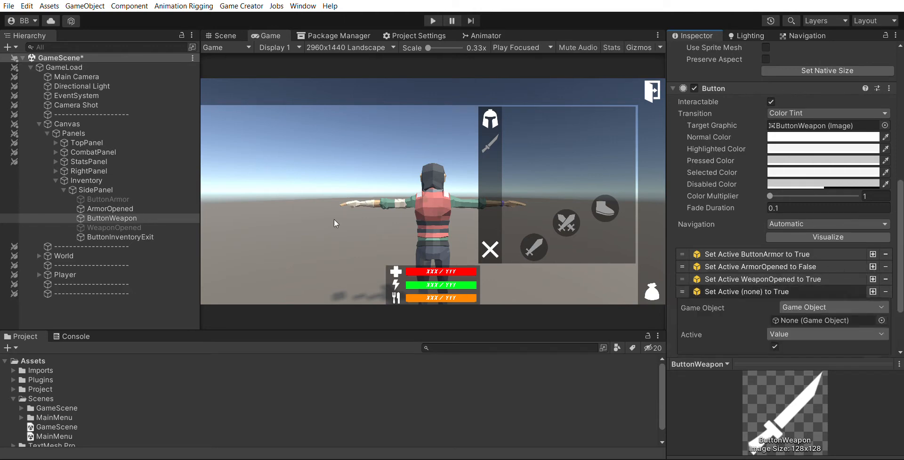
pyautogui.moveTo(136, 208); pyautogui.dragTo(807, 317)
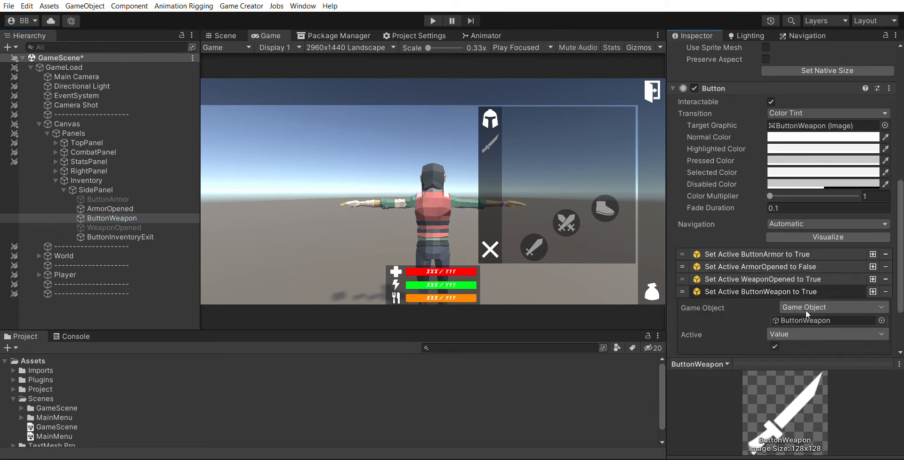
pyautogui.click(775, 346)
pyautogui.click(784, 289)
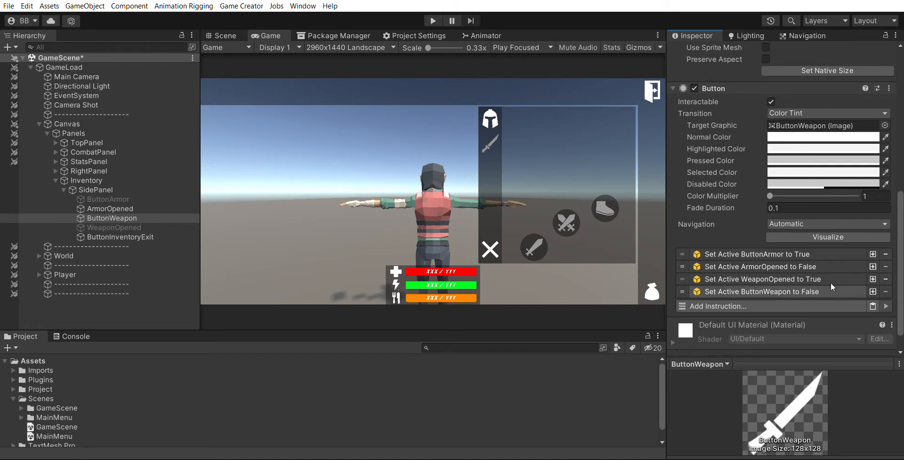
pyautogui.moveTo(682, 291); pyautogui.dragTo(680, 265)
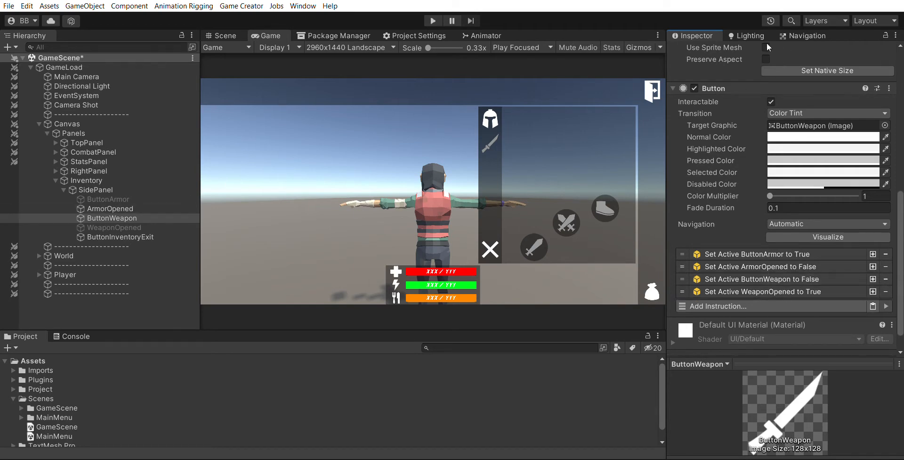
pyautogui.scroll(4, 753, 43)
pyautogui.scroll(-4, 702, 57)
pyautogui.moveTo(682, 278); pyautogui.dragTo(683, 289)
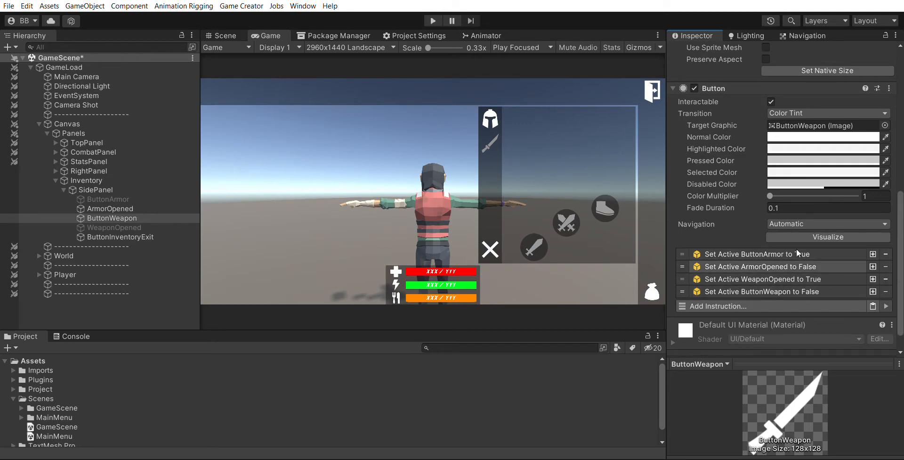
# On ButtonArmor's Button, add a Set Active instruction that sets ButtonWeapon to True
pyautogui.click(134, 193)
pyautogui.press('Up')
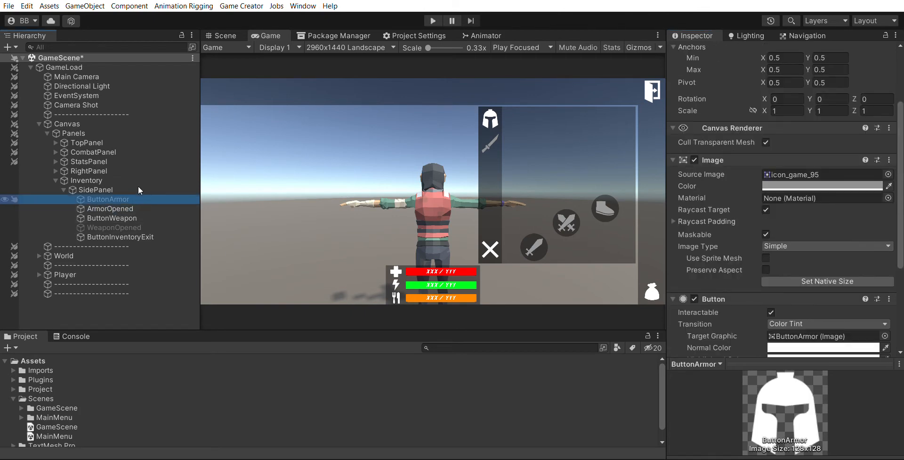
pyautogui.scroll(-5, 746, 205)
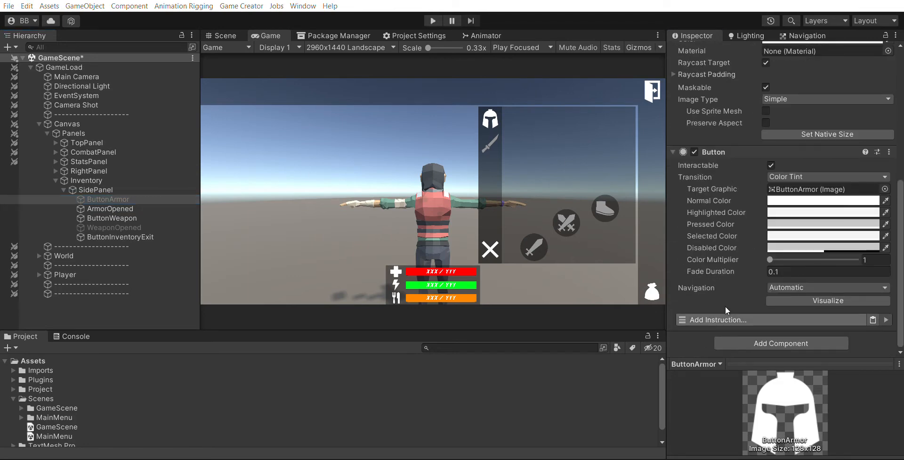
pyautogui.click(722, 109)
pyautogui.scroll(-3, 815, 251)
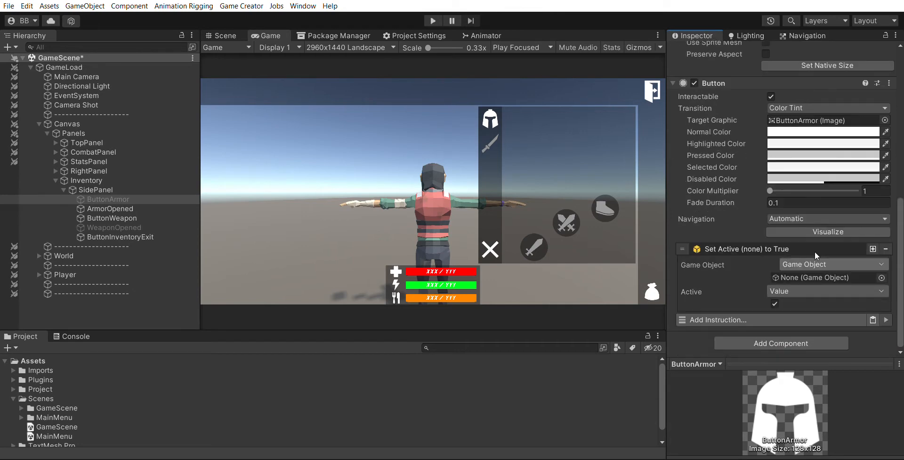
pyautogui.click(132, 227)
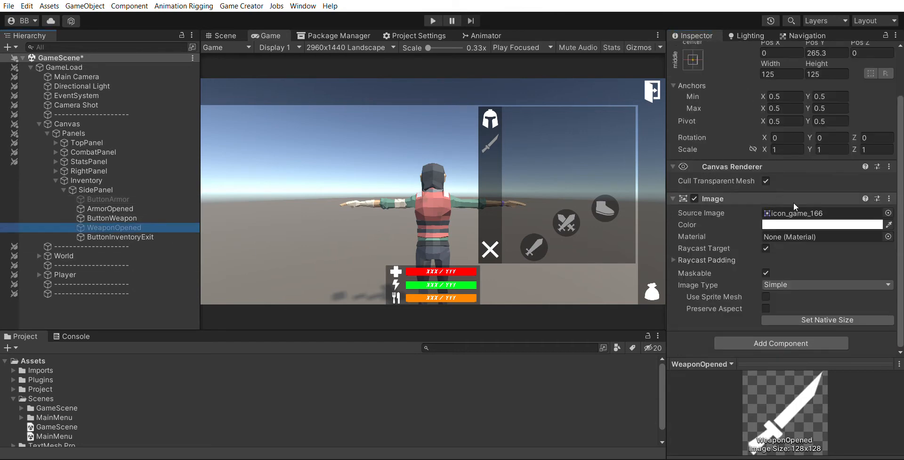
pyautogui.scroll(3, 882, 263)
pyautogui.click(123, 217)
pyautogui.scroll(-8, 780, 241)
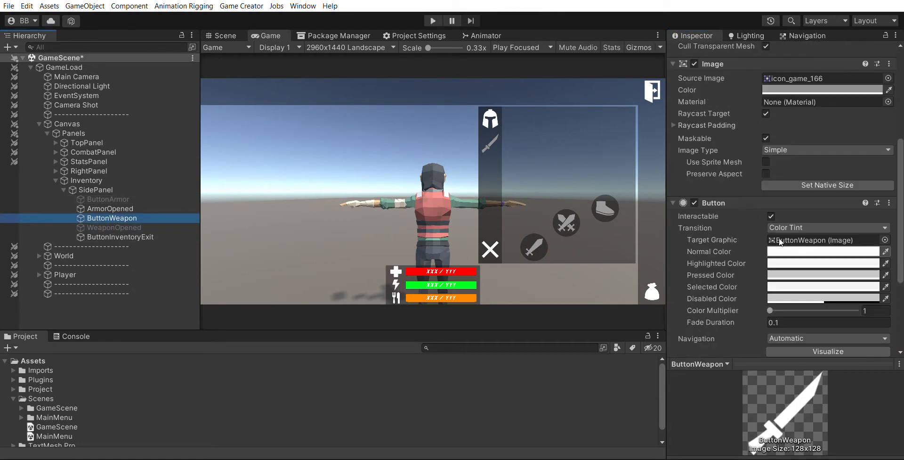
pyautogui.scroll(-5, 779, 241)
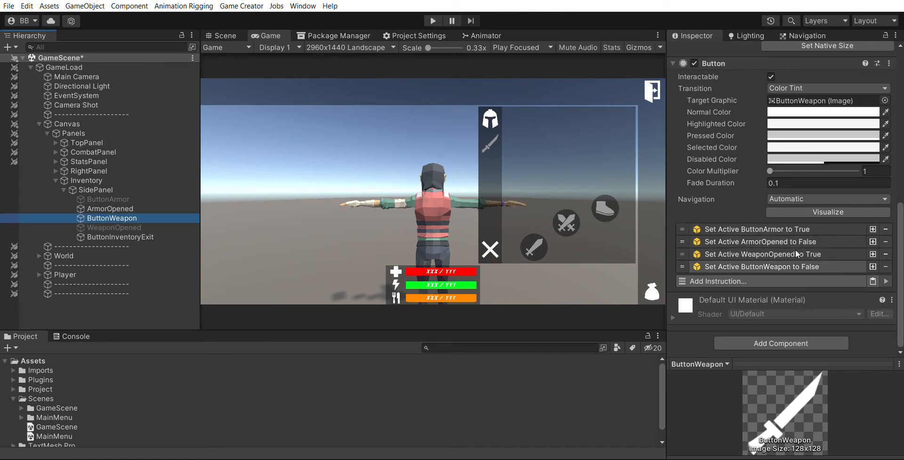
pyautogui.click(120, 198)
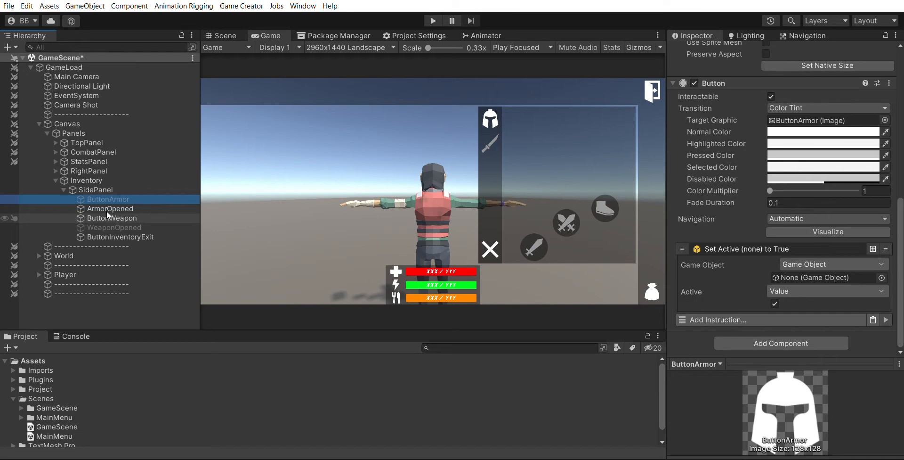
pyautogui.moveTo(107, 211); pyautogui.dragTo(811, 266)
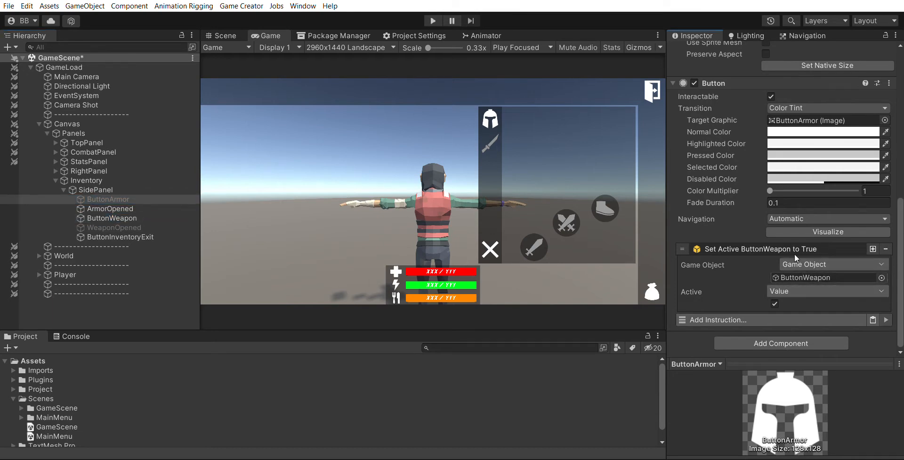
pyautogui.click(795, 252)
# Add a second Set Active instruction on ButtonArmor that sets WeaponOpened to False
pyautogui.click(873, 305)
pyautogui.scroll(-1, 836, 295)
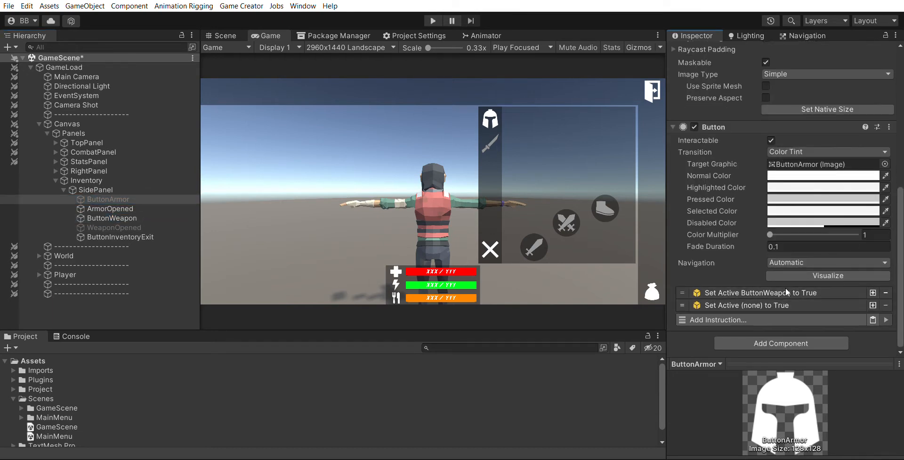
pyautogui.click(779, 305)
pyautogui.moveTo(136, 225); pyautogui.dragTo(817, 333)
pyautogui.scroll(-3, 806, 320)
pyautogui.click(775, 303)
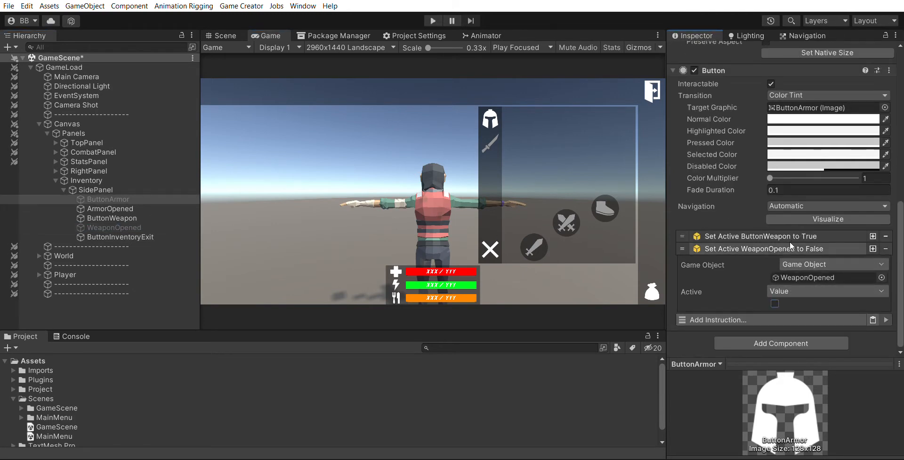
pyautogui.click(790, 246)
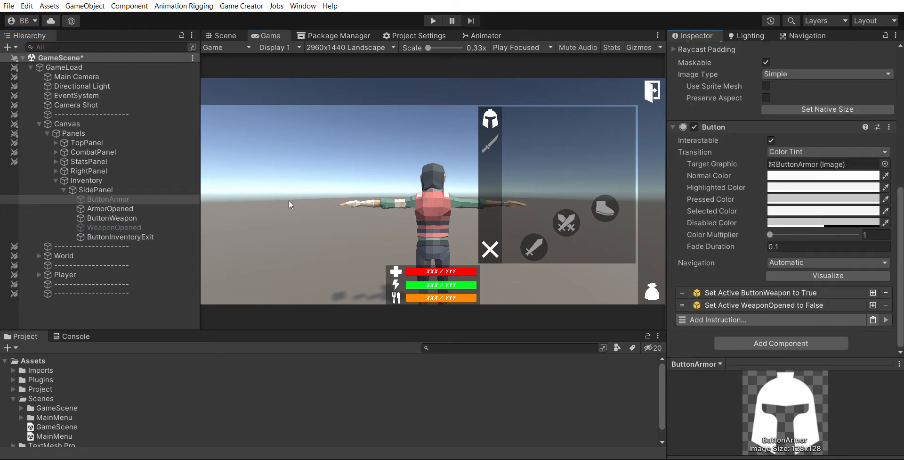
# Add a third Set Active instruction on ButtonArmor that sets ArmorOpened to True
pyautogui.click(873, 304)
pyautogui.click(793, 317)
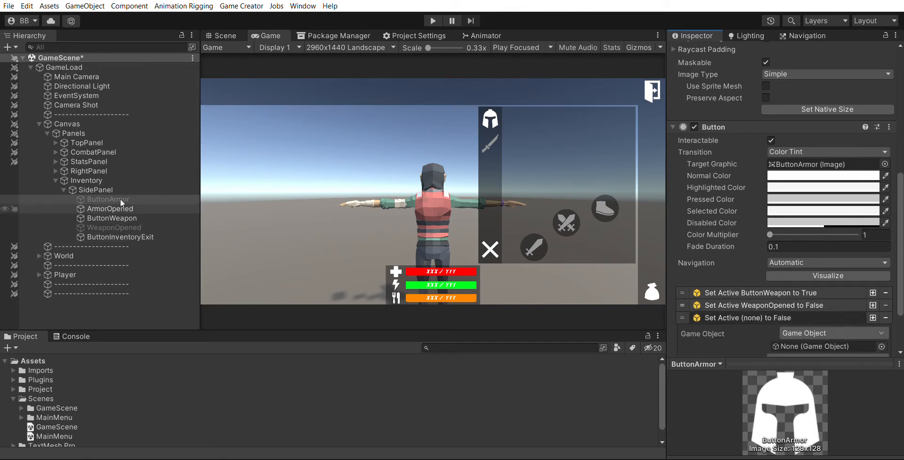
pyautogui.moveTo(120, 199); pyautogui.dragTo(807, 344)
pyautogui.scroll(-3, 792, 297)
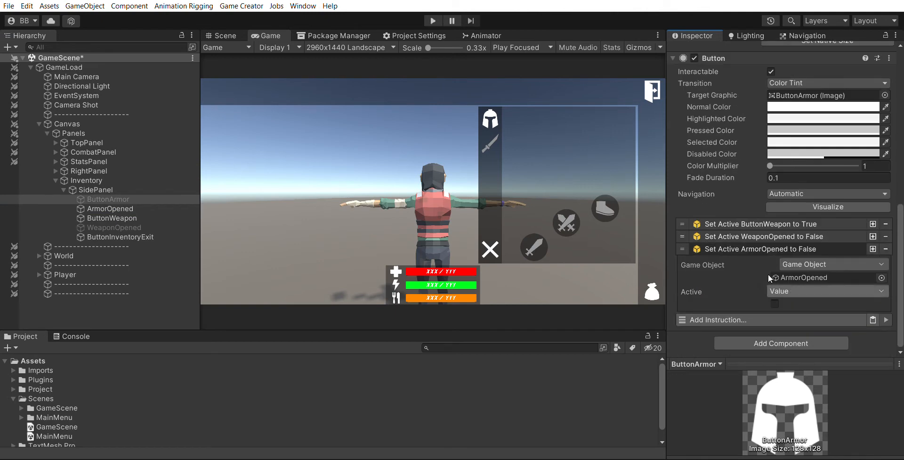
pyautogui.click(775, 303)
pyautogui.click(787, 249)
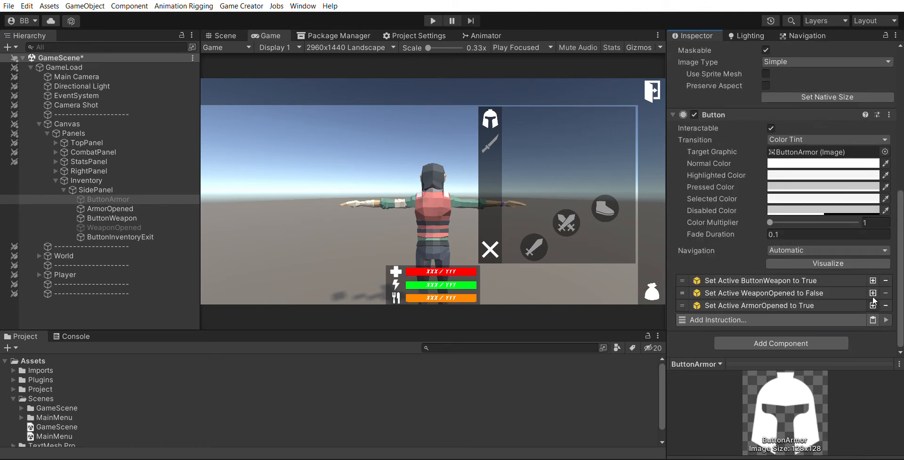
# Add a fourth Set Active instruction on ButtonArmor that sets ButtonArmor to False
pyautogui.click(872, 303)
pyautogui.scroll(-1, 782, 302)
pyautogui.click(784, 303)
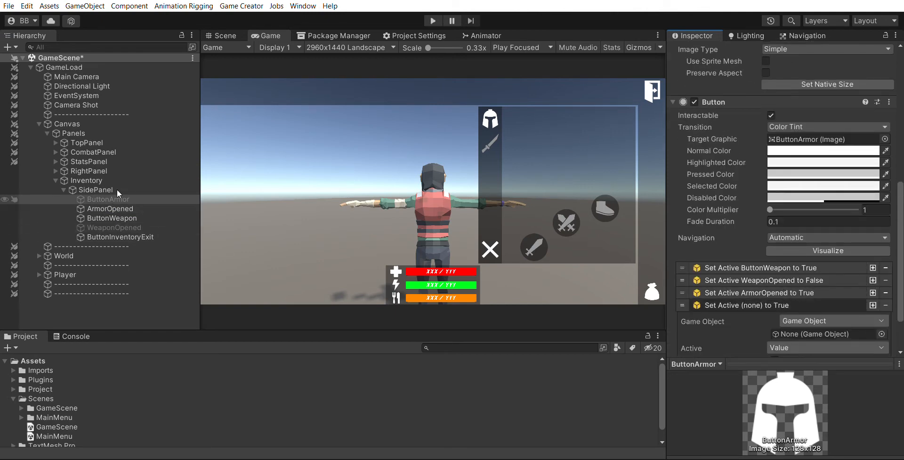
pyautogui.moveTo(117, 198); pyautogui.dragTo(805, 264)
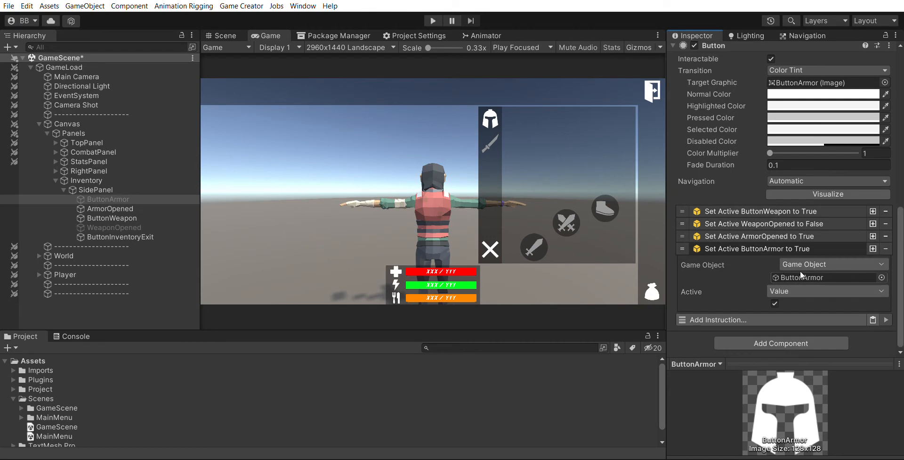
pyautogui.click(775, 303)
pyautogui.click(802, 236)
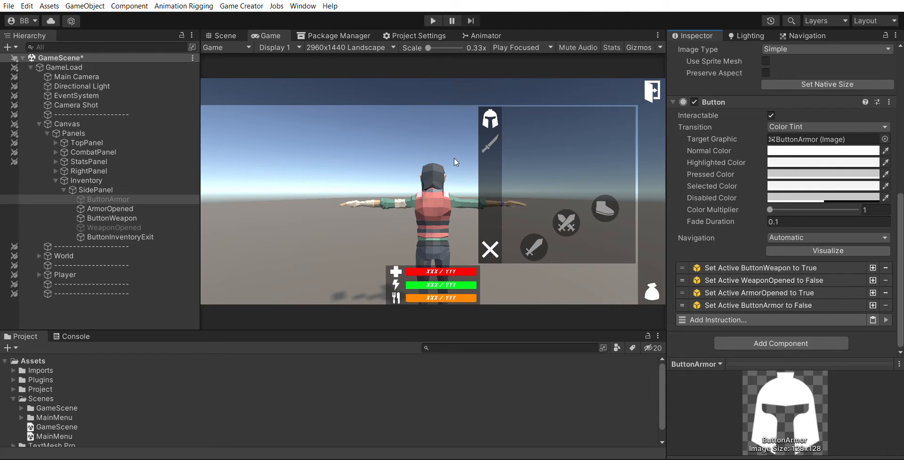
# Deactivate the Inventory object in the hierarchy
pyautogui.click(124, 179)
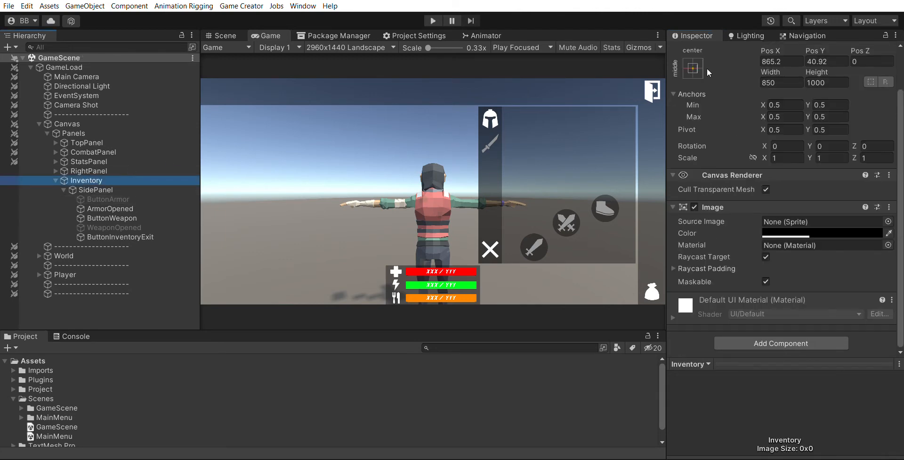
pyautogui.click(697, 52)
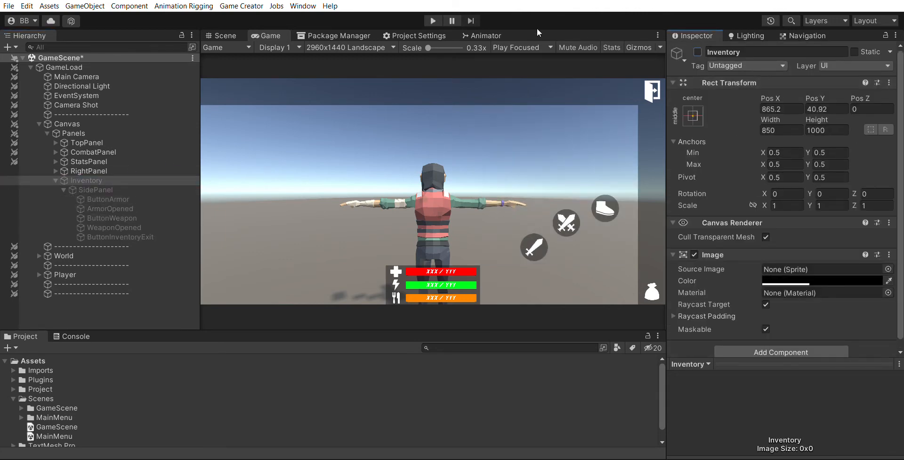
# Enter Play mode, open the inventory, and switch back and forth between the armor and weapon tabs
pyautogui.click(439, 19)
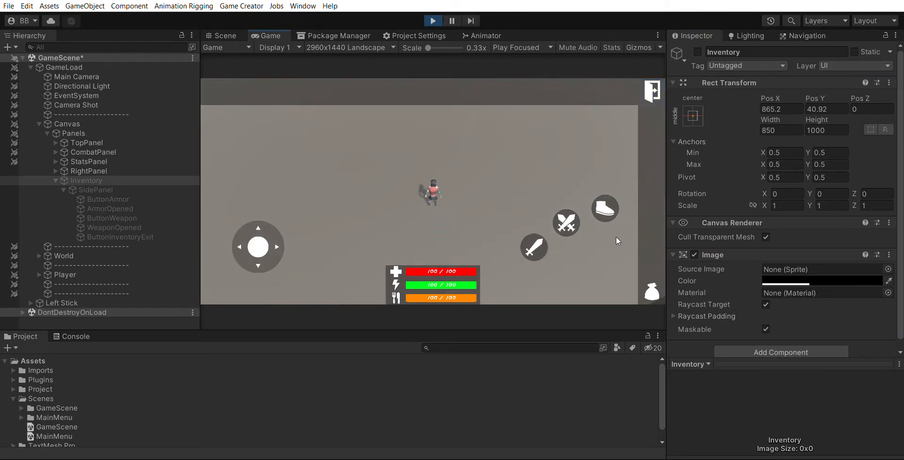
pyautogui.click(651, 285)
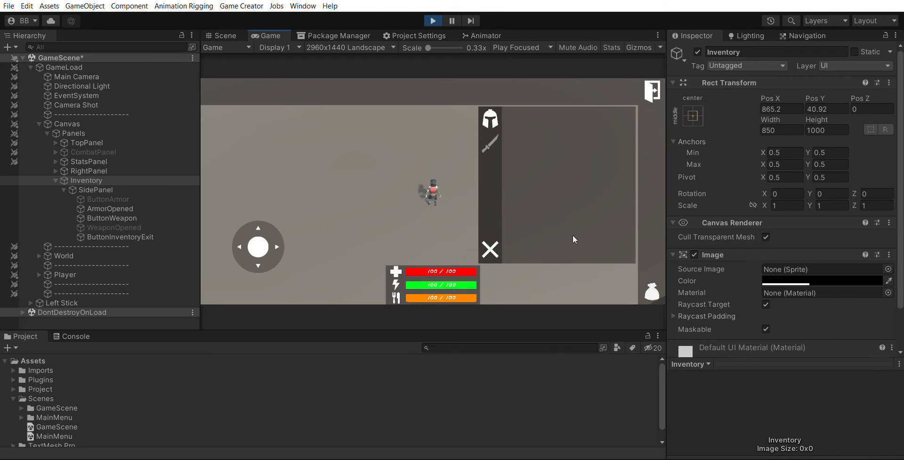
pyautogui.click(492, 137)
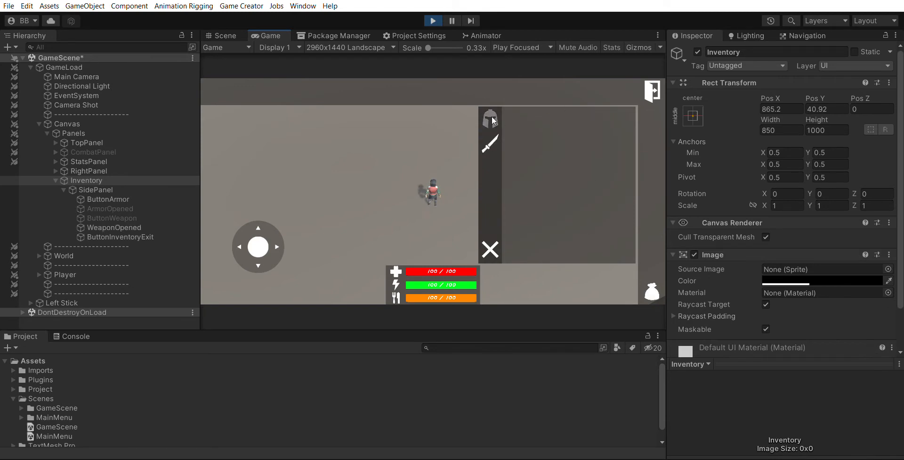
pyautogui.click(493, 121)
pyautogui.click(492, 140)
pyautogui.click(492, 119)
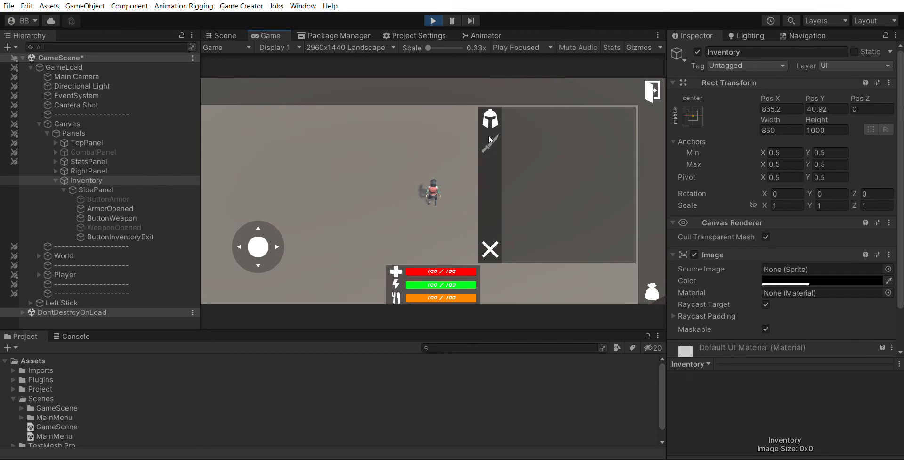
pyautogui.click(491, 112)
pyautogui.click(491, 113)
pyautogui.click(492, 138)
pyautogui.click(491, 118)
pyautogui.click(492, 138)
pyautogui.click(491, 117)
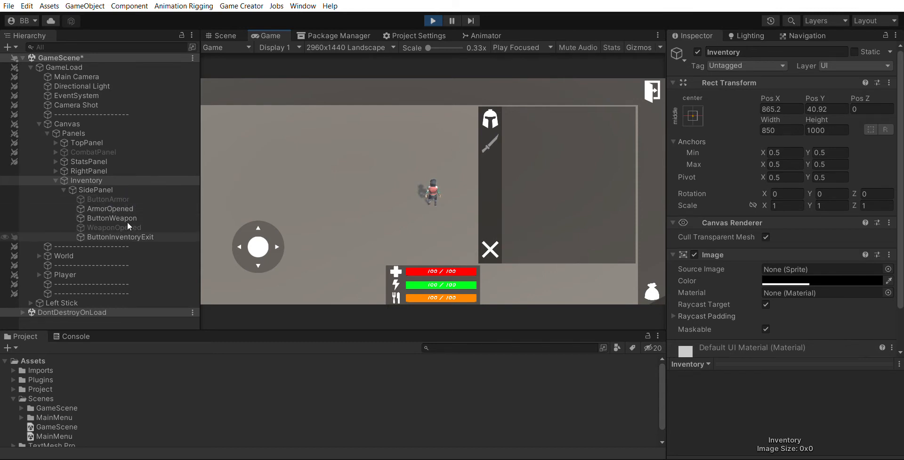
pyautogui.click(492, 141)
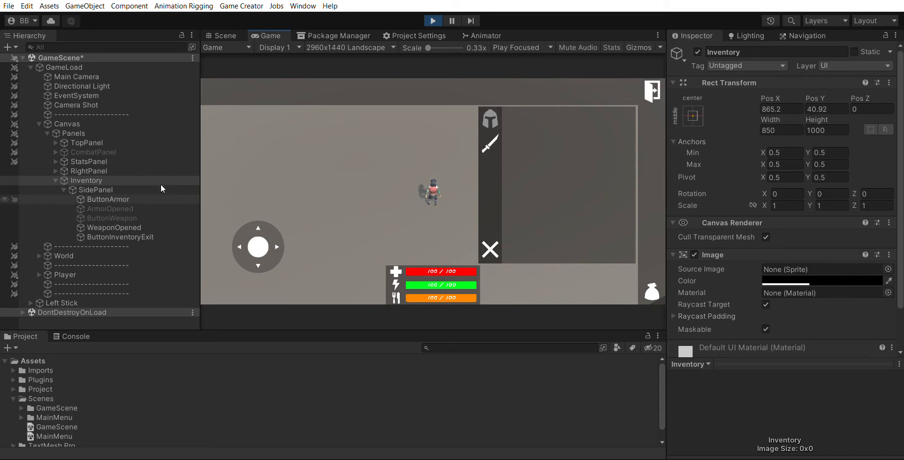
# Keep testing the armor and weapon tabs while closing and reopening the inventory panel
pyautogui.click(489, 115)
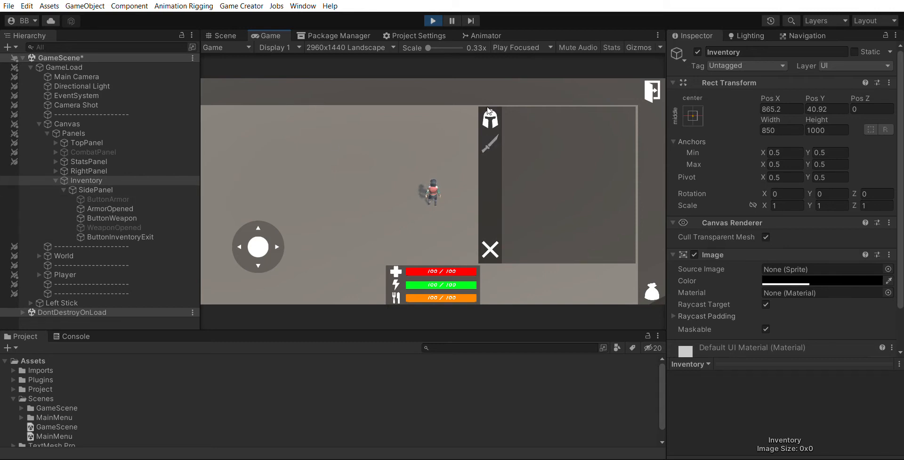
pyautogui.click(490, 138)
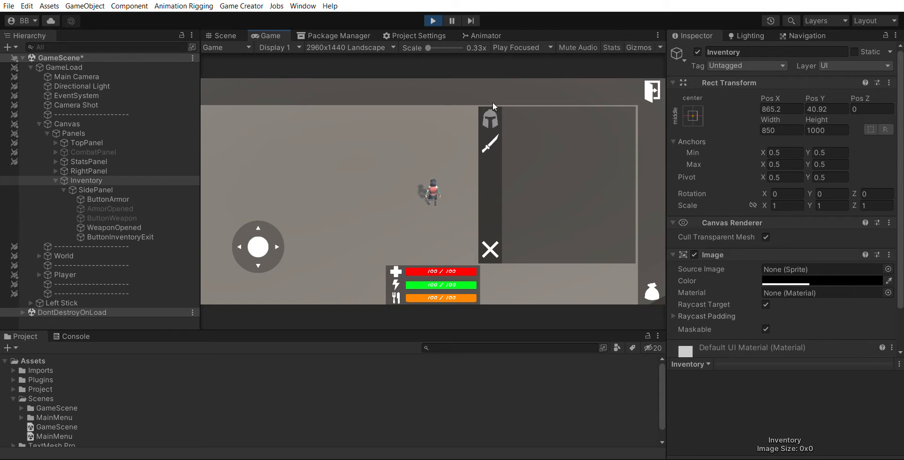
pyautogui.click(489, 107)
pyautogui.click(491, 137)
pyautogui.click(492, 110)
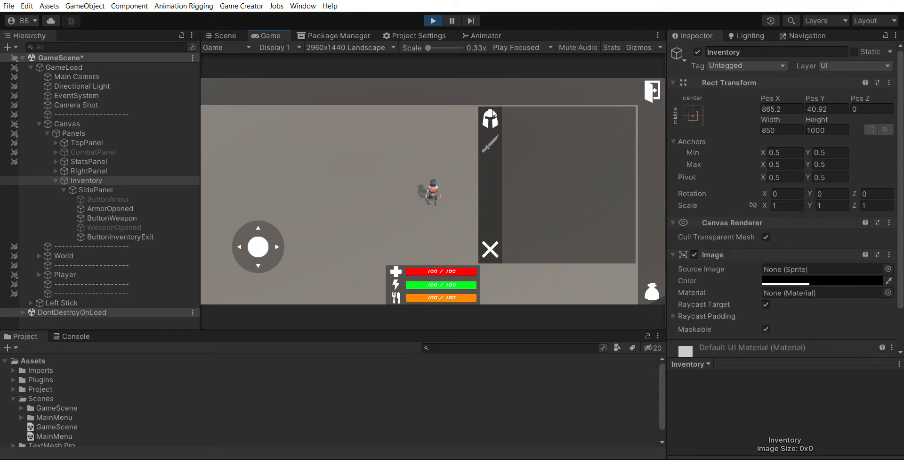
pyautogui.click(490, 138)
pyautogui.click(492, 245)
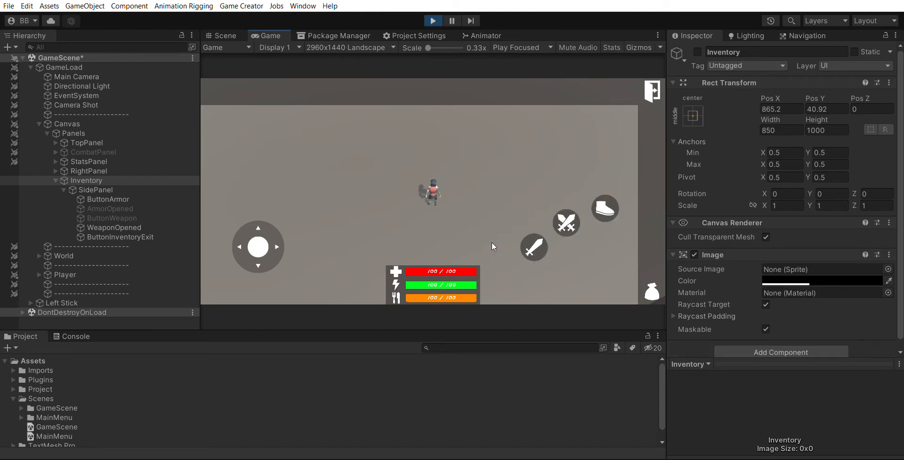
pyautogui.click(652, 284)
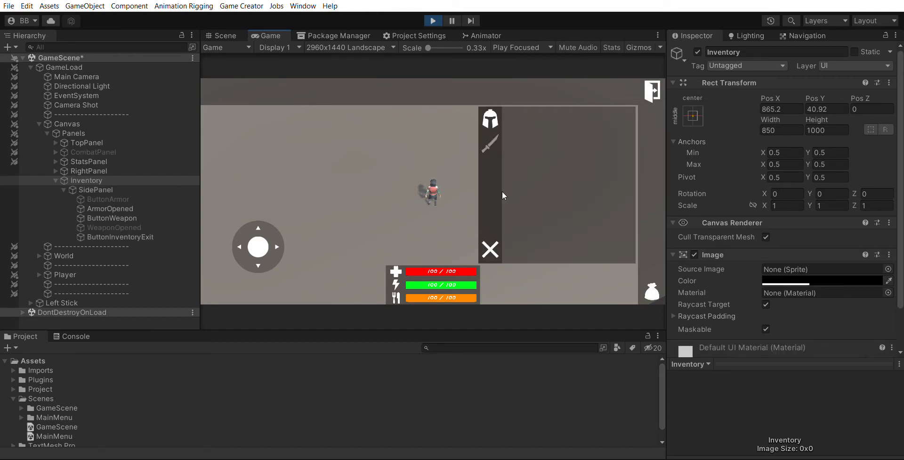
pyautogui.click(490, 141)
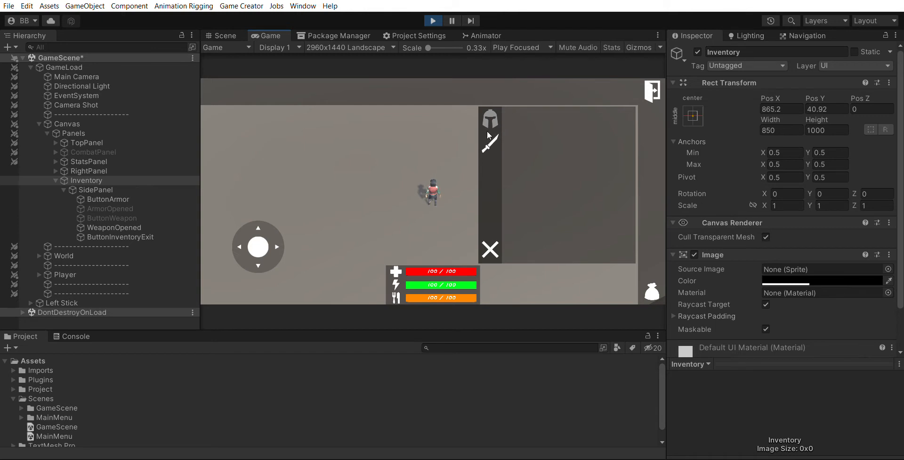
pyautogui.click(493, 244)
pyautogui.click(651, 284)
pyautogui.click(493, 237)
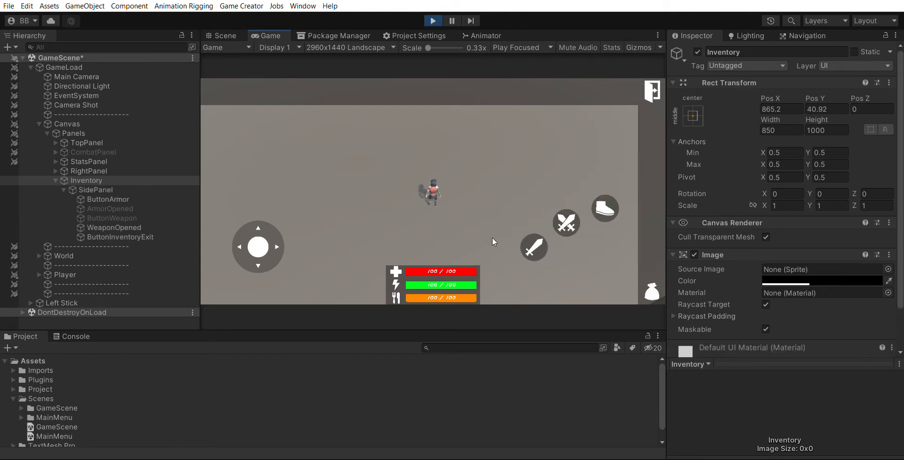
# Exit Play mode and save the scene
pyautogui.click(432, 20)
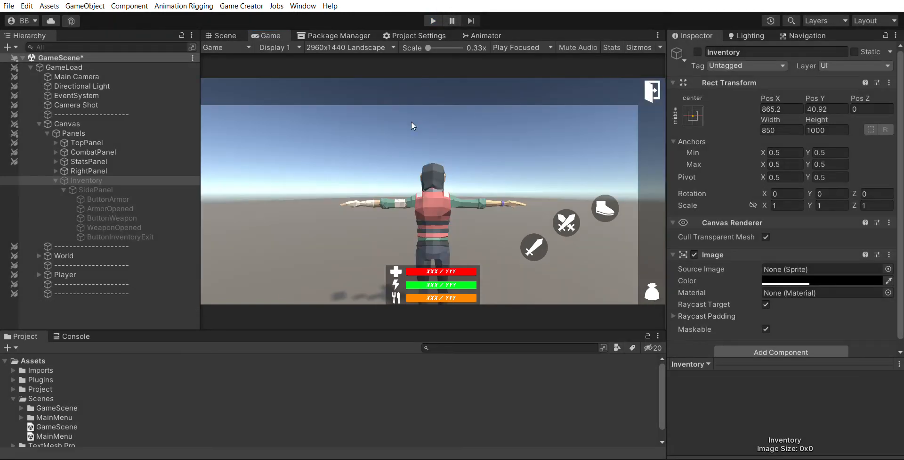
pyautogui.hotkey('ctrl', 's')
# Collapse the Inventory branch in the hierarchy and reactivate the Inventory object
pyautogui.click(55, 171)
pyautogui.click(54, 170)
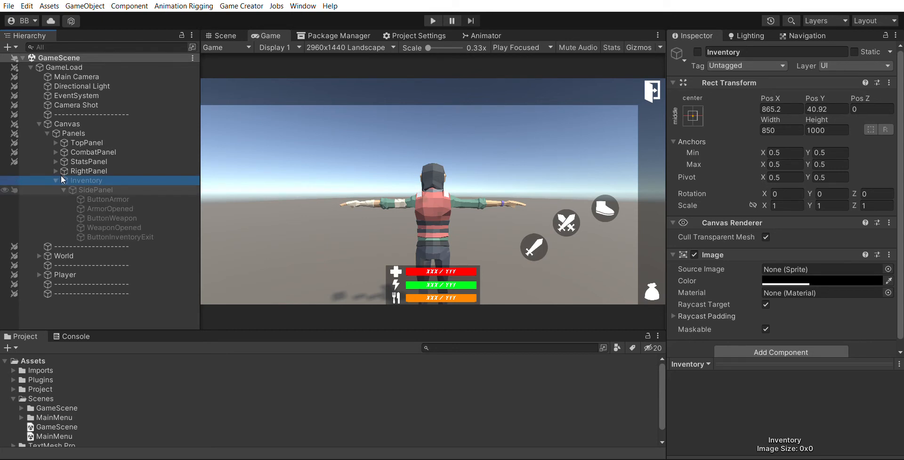
pyautogui.click(62, 188)
pyautogui.click(55, 170)
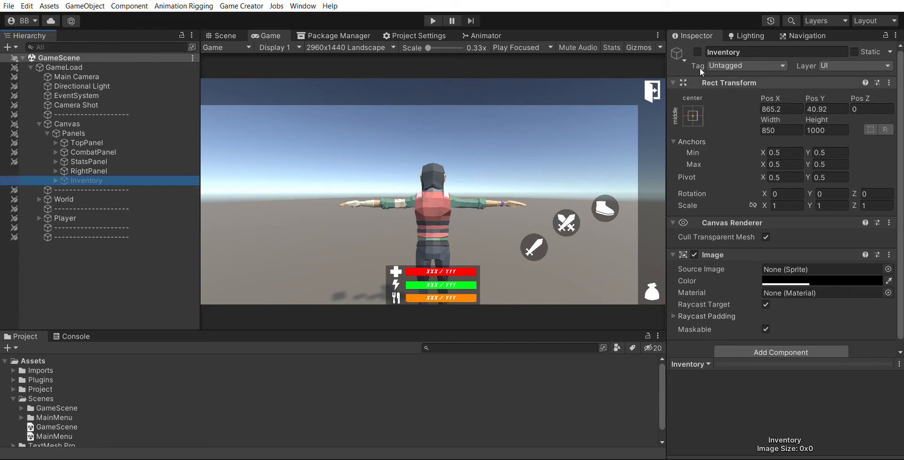
pyautogui.click(697, 52)
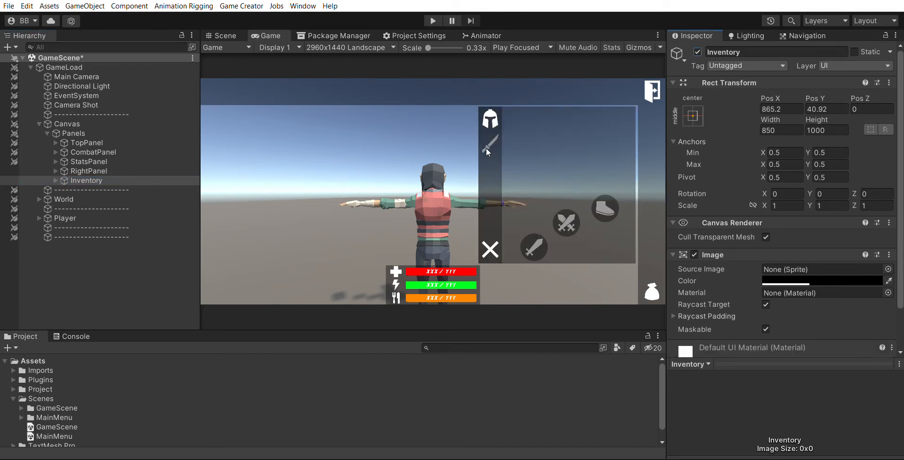
# Expand the Inventory side panel in the hierarchy, activate ButtonArmor and deactivate ArmorOpened
pyautogui.click(54, 172)
pyautogui.click(64, 190)
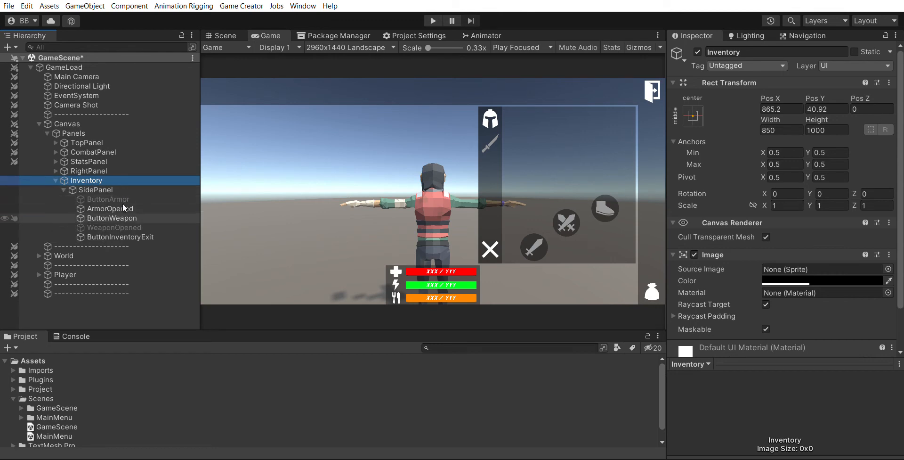
pyautogui.click(129, 215)
pyautogui.click(140, 207)
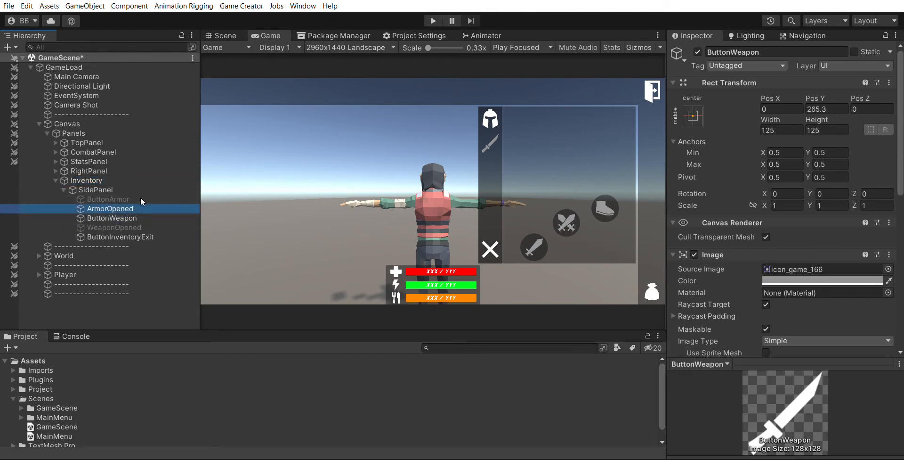
pyautogui.click(142, 198)
pyautogui.click(699, 51)
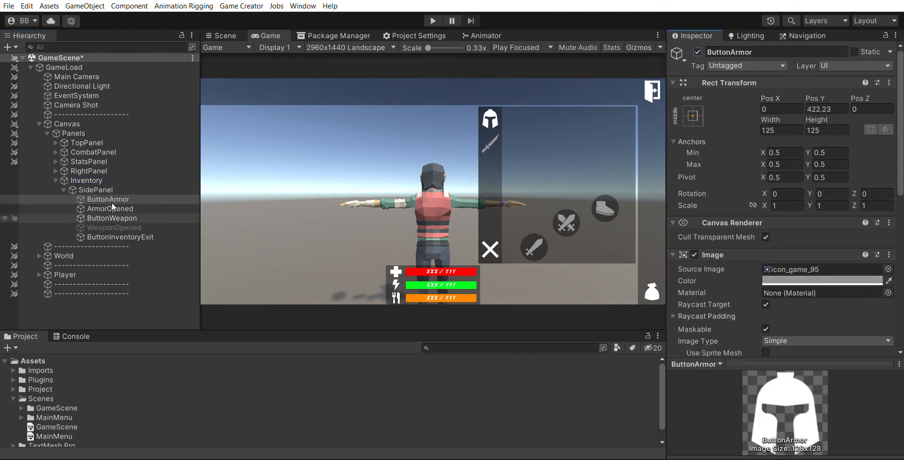
pyautogui.click(114, 216)
pyautogui.click(117, 209)
pyautogui.click(698, 52)
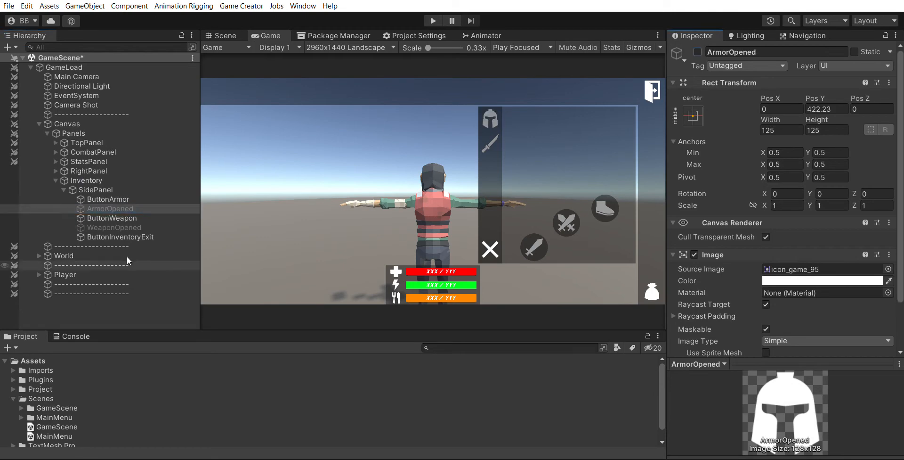
# Duplicate the ButtonWeapon and WeaponOpened objects together
pyautogui.click(131, 215)
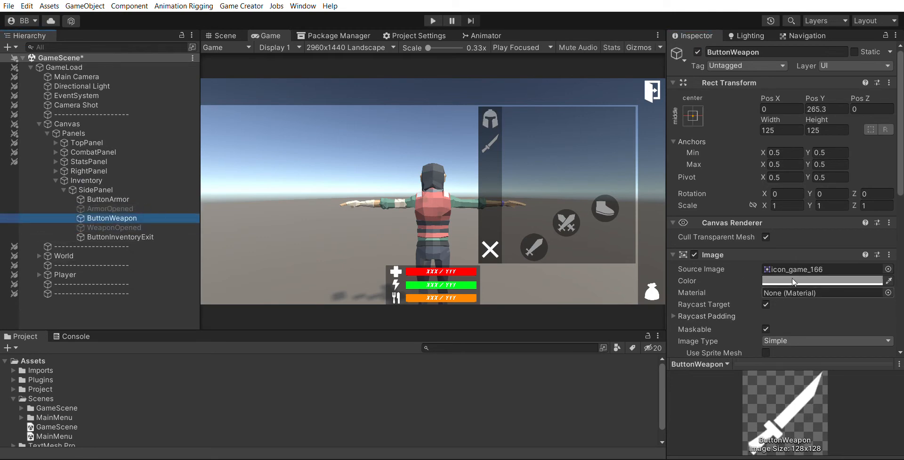
pyautogui.scroll(-10, 792, 280)
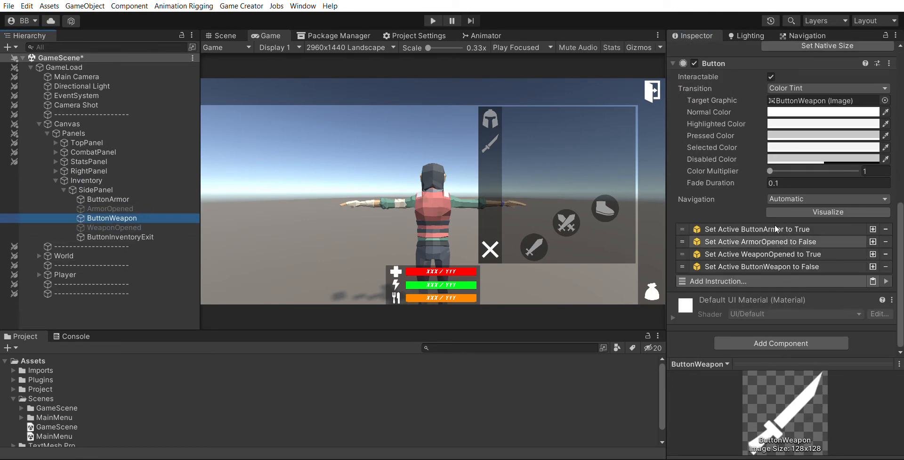
pyautogui.click(97, 189)
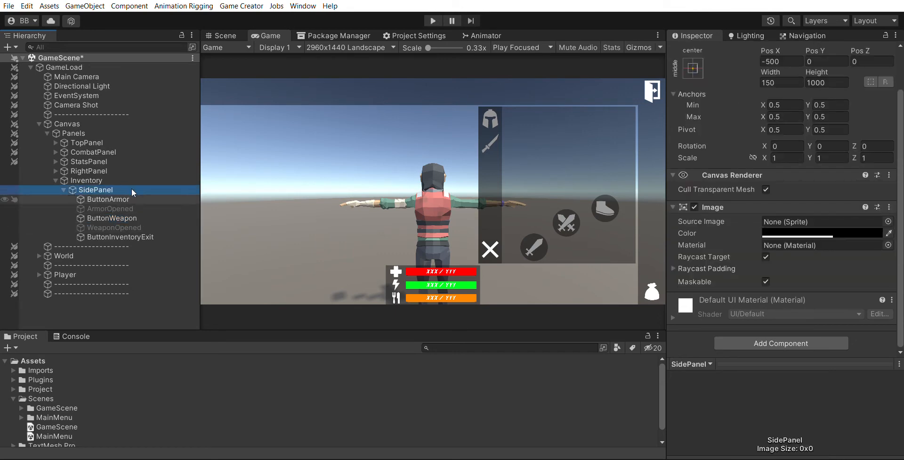
pyautogui.click(129, 215)
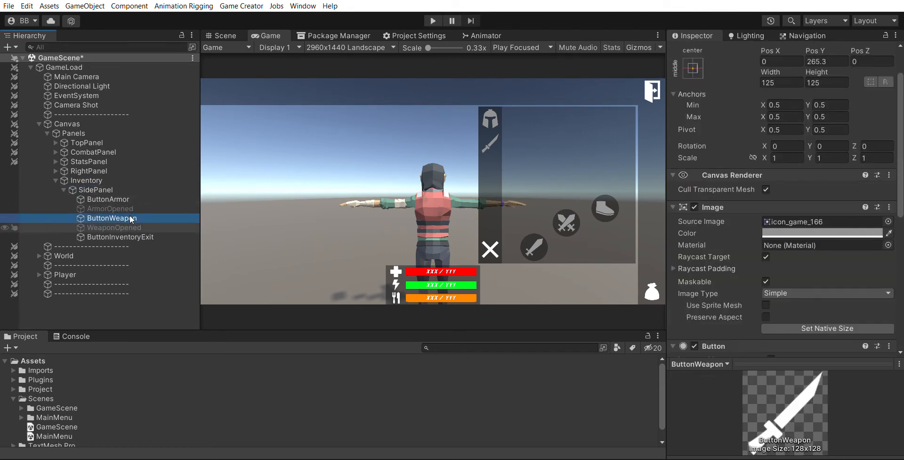
pyautogui.keyDown('ctrl'); pyautogui.click(137, 224); pyautogui.keyUp('ctrl')
pyautogui.hotkey('ctrl', 'd')
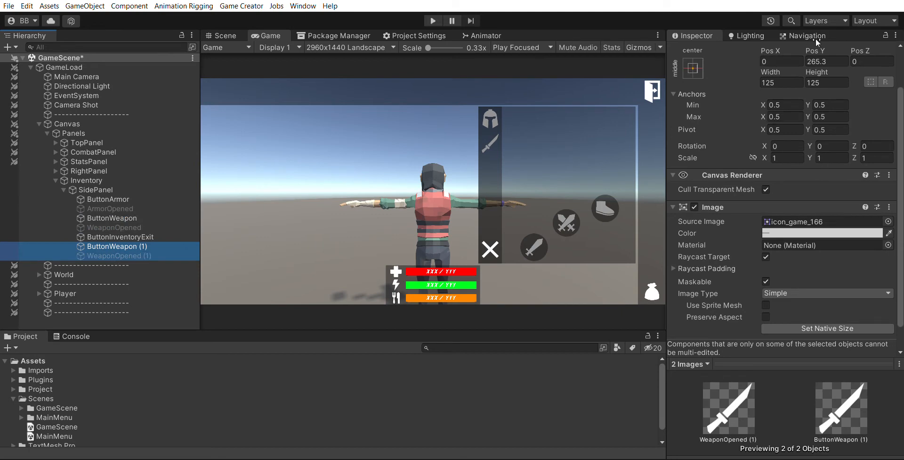
# Move both duplicates down to Pos Y 106.61 and set their source image to icon_activity_92
pyautogui.moveTo(816, 39); pyautogui.dragTo(890, 221)
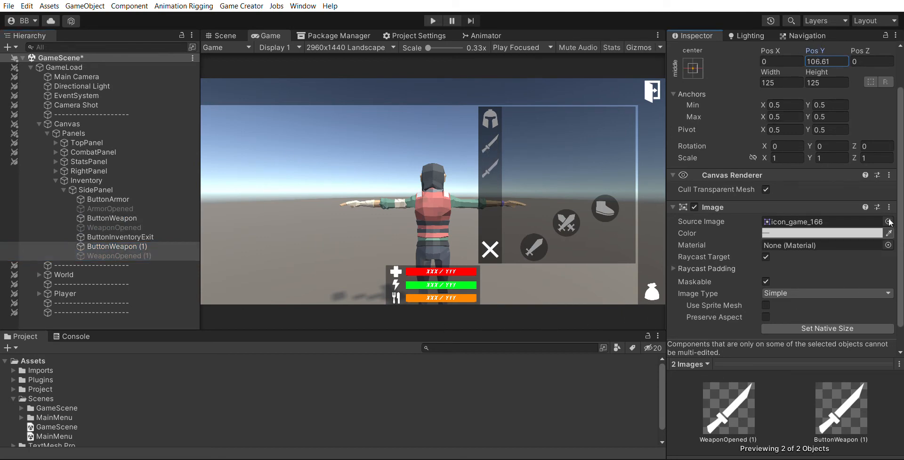
pyautogui.click(889, 221)
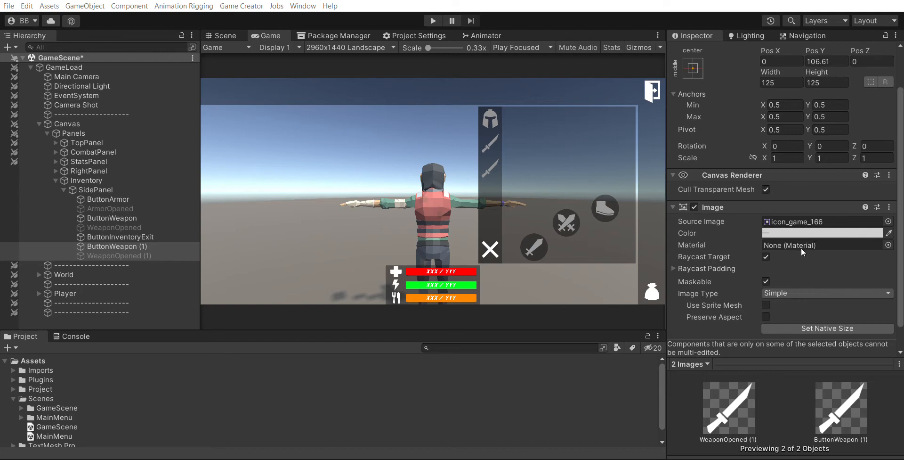
pyautogui.doubleClick(731, 133)
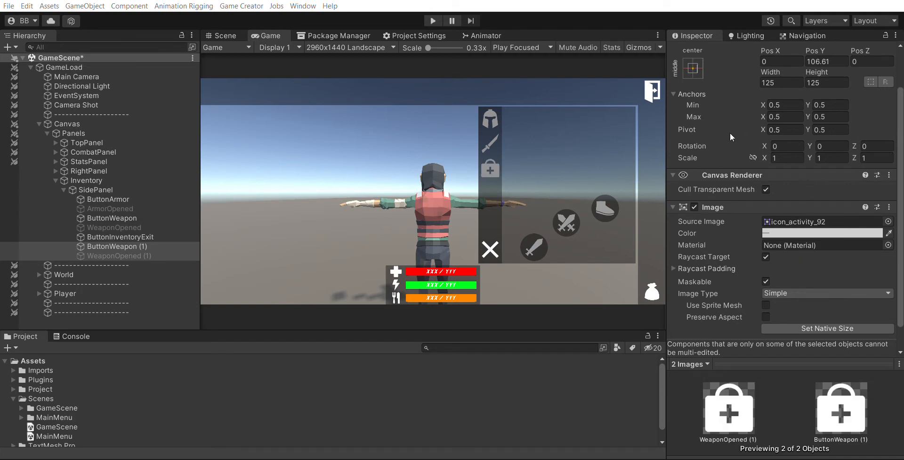
# Rename the duplicated button to ButtonAid and the duplicated opened object to AidOpened
pyautogui.click(127, 245)
pyautogui.scroll(2, 761, 81)
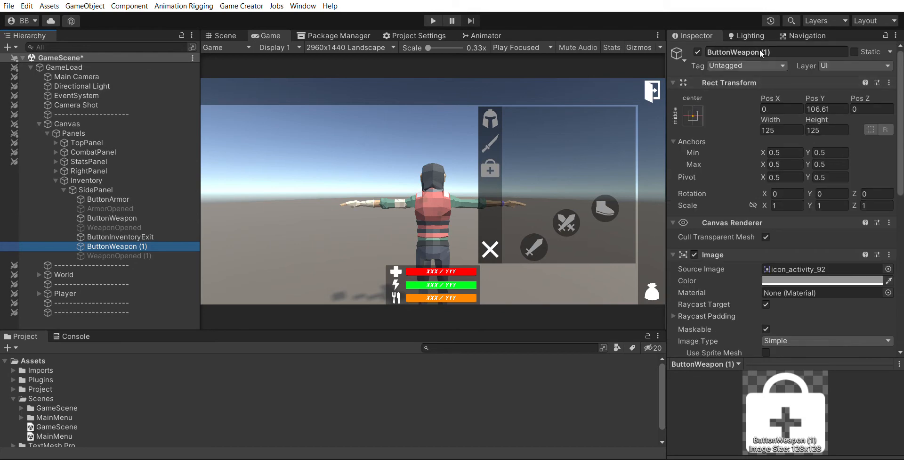
pyautogui.click(733, 51)
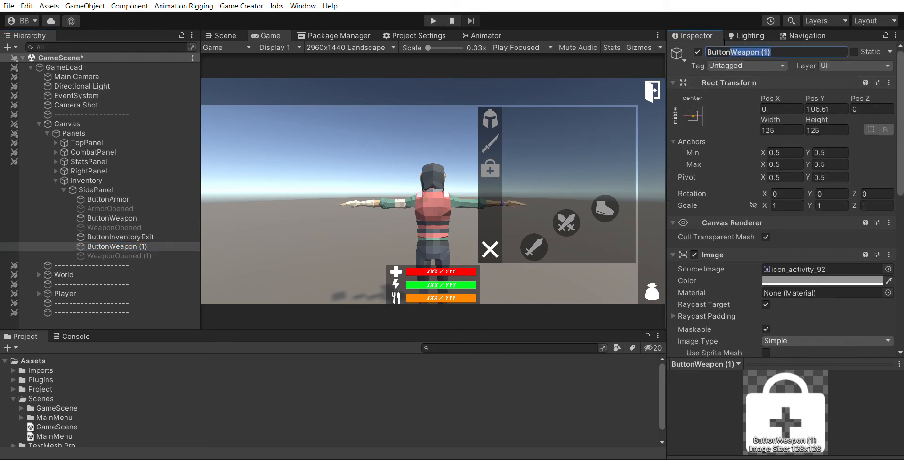
pyautogui.write('Aid')
pyautogui.press('Return')
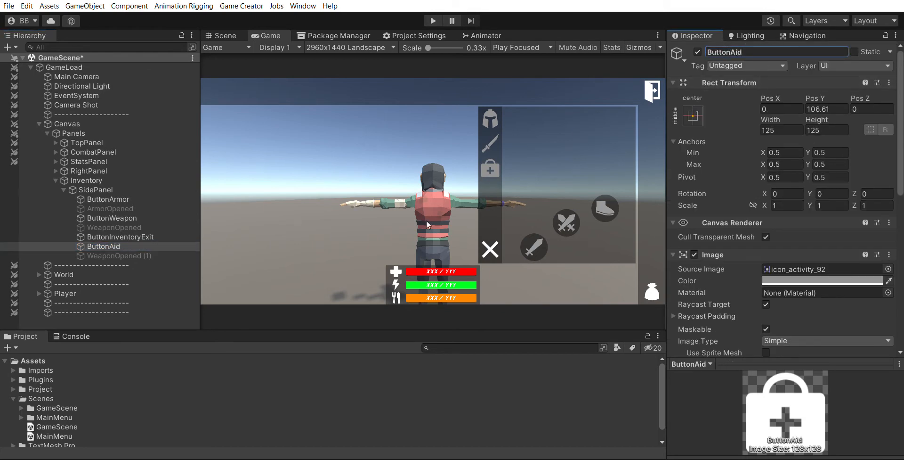
pyautogui.click(115, 255)
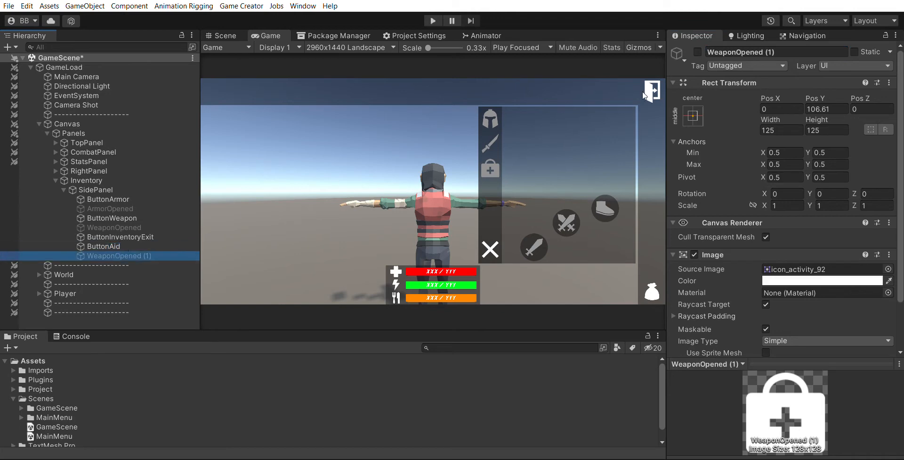
pyautogui.click(776, 50)
pyautogui.write('Aid')
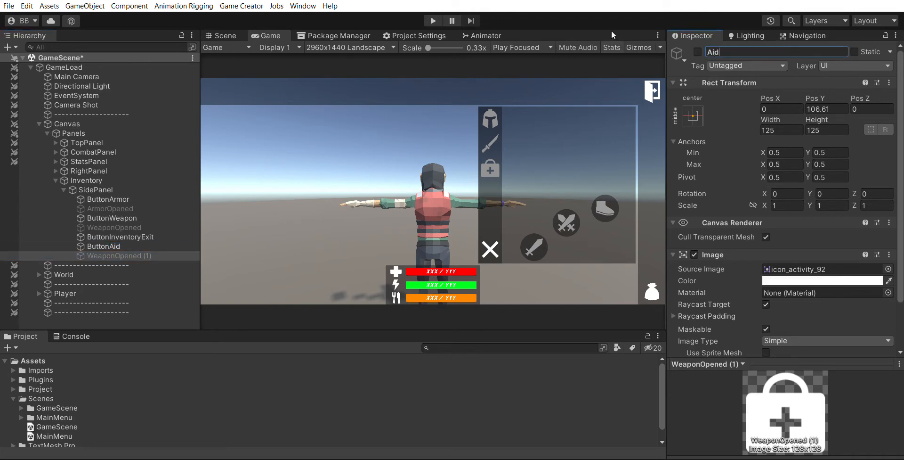
pyautogui.write('Opened')
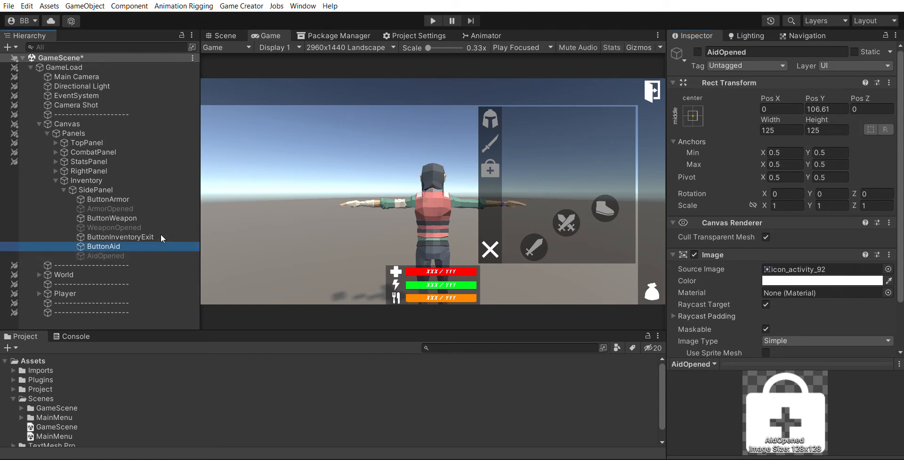
# On ButtonArmor, add an instruction setting ButtonAid active to True and place it before the ArmorOpened instruction
pyautogui.click(153, 245)
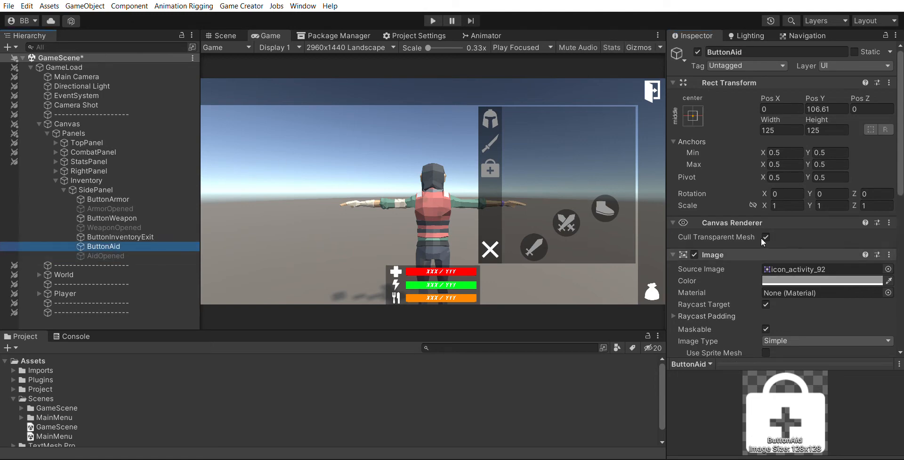
pyautogui.scroll(-5, 858, 284)
pyautogui.scroll(-4, 857, 282)
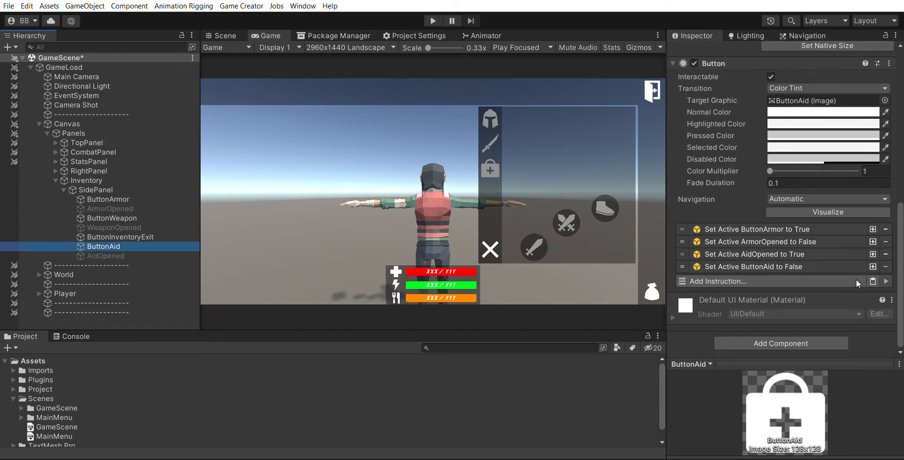
pyautogui.click(151, 198)
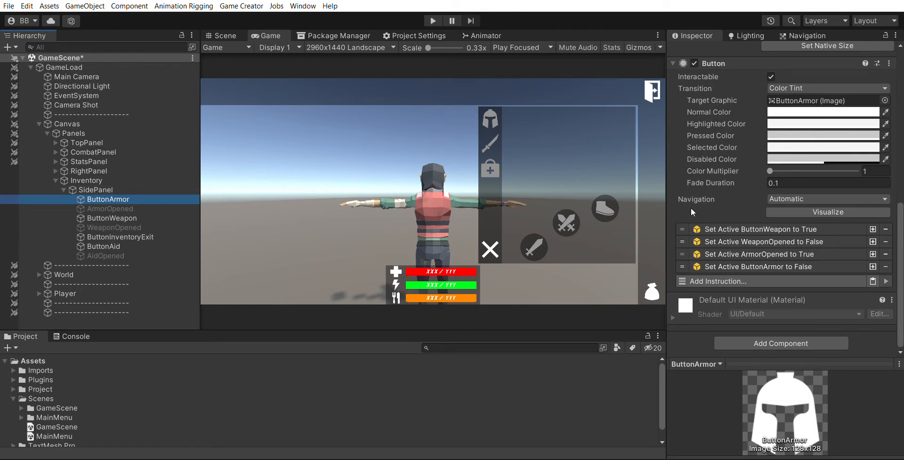
pyautogui.click(873, 254)
pyautogui.click(782, 262)
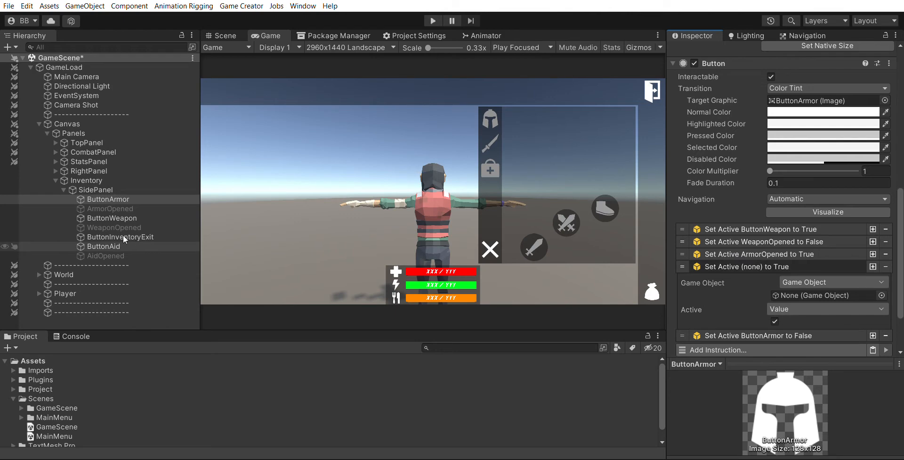
pyautogui.moveTo(113, 246); pyautogui.dragTo(824, 296)
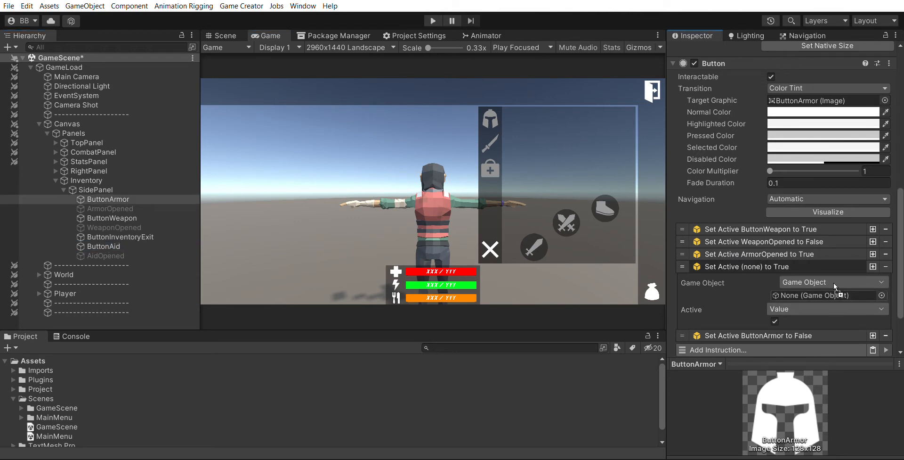
pyautogui.click(793, 264)
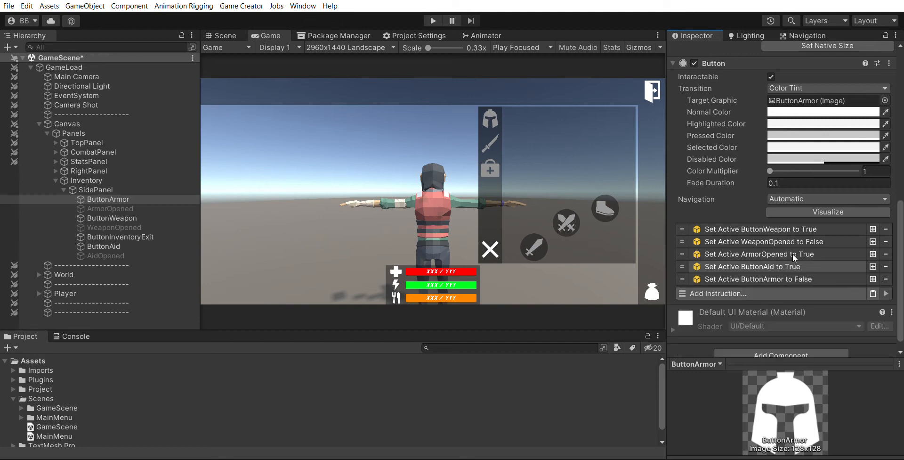
pyautogui.moveTo(683, 254); pyautogui.dragTo(683, 266)
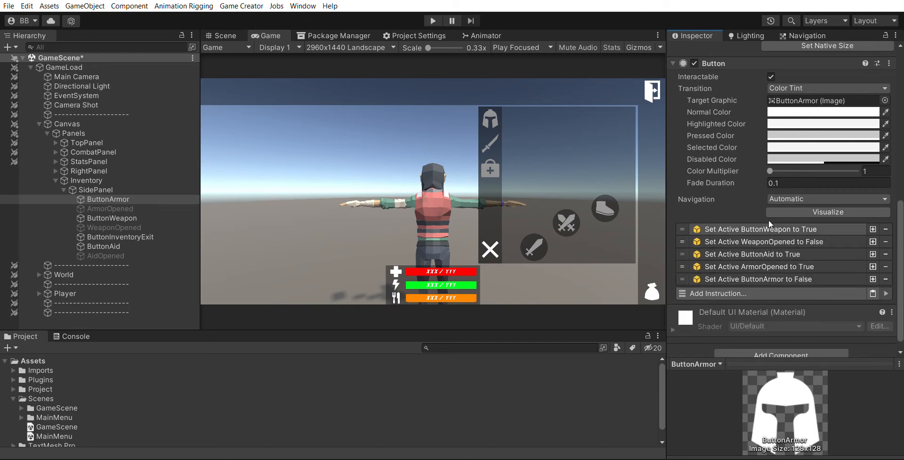
# Add another ButtonArmor instruction setting AidOpened active to False
pyautogui.click(873, 254)
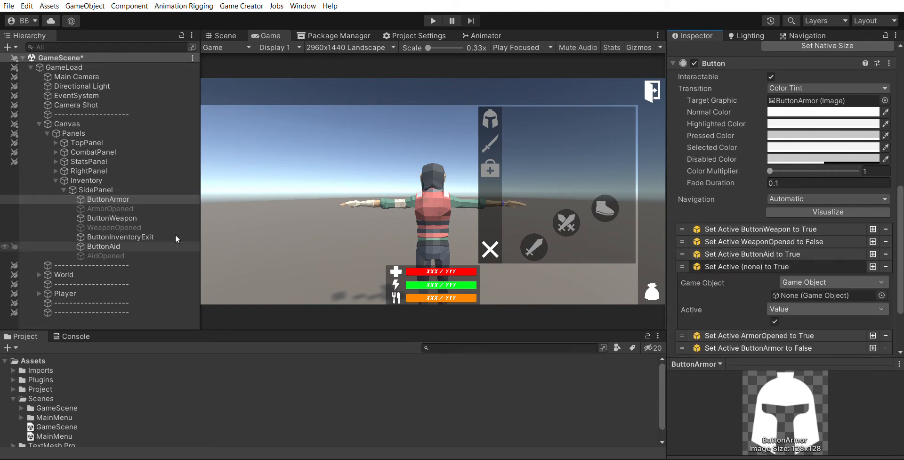
pyautogui.moveTo(126, 255); pyautogui.dragTo(829, 295)
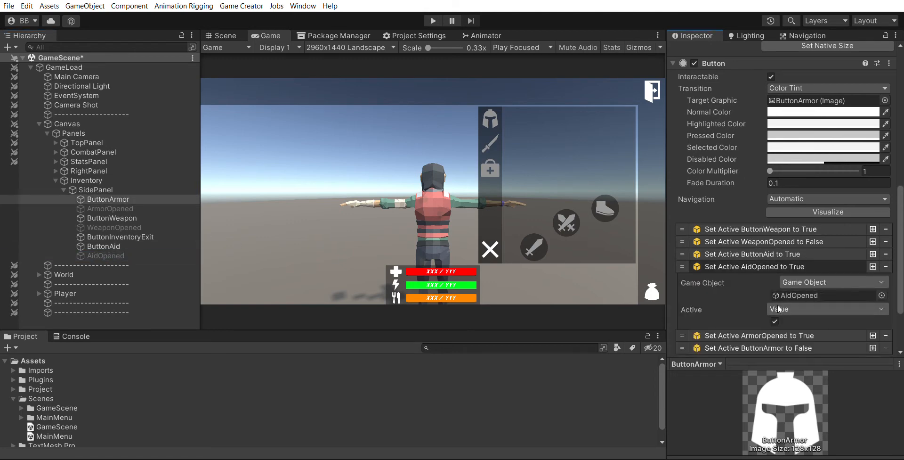
pyautogui.click(774, 321)
pyautogui.click(762, 258)
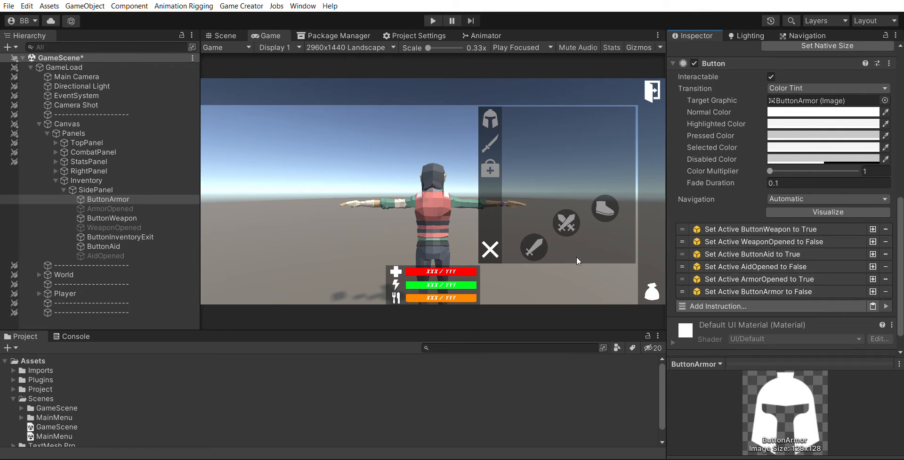
# On ButtonWeapon, add an instruction after the ArmorOpened one setting ButtonAid active to True
pyautogui.click(157, 217)
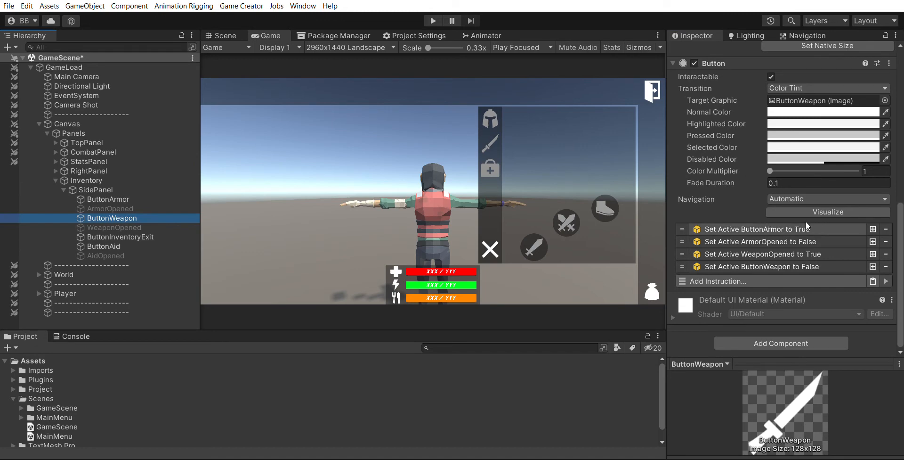
pyautogui.click(872, 240)
pyautogui.click(792, 254)
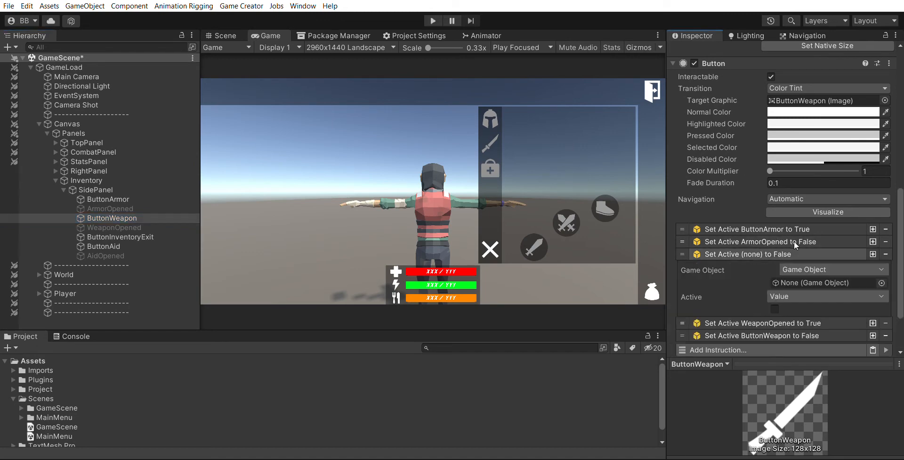
pyautogui.moveTo(118, 245); pyautogui.dragTo(801, 283)
pyautogui.click(774, 308)
pyautogui.click(788, 254)
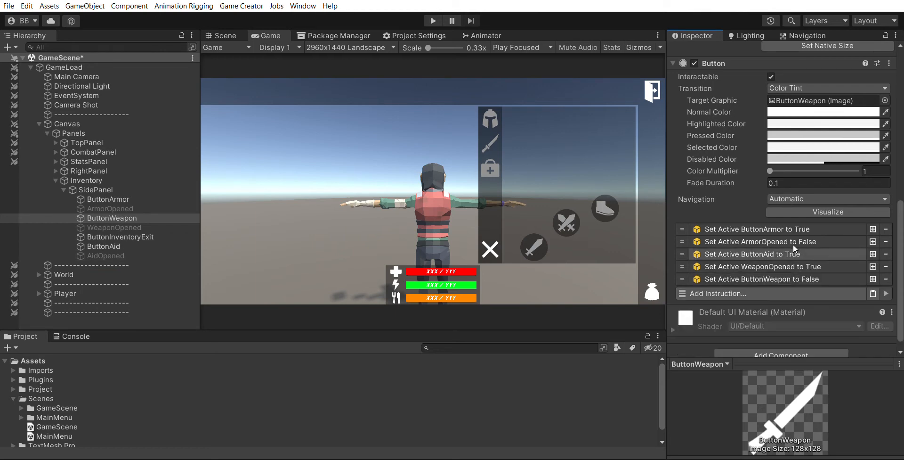
# Add another ButtonWeapon instruction setting AidOpened active to False
pyautogui.click(873, 254)
pyautogui.click(801, 266)
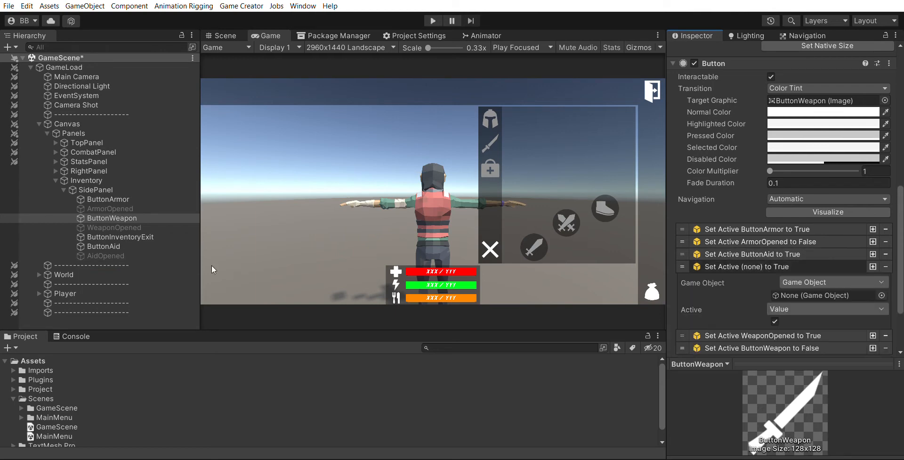
pyautogui.moveTo(138, 252); pyautogui.dragTo(885, 282)
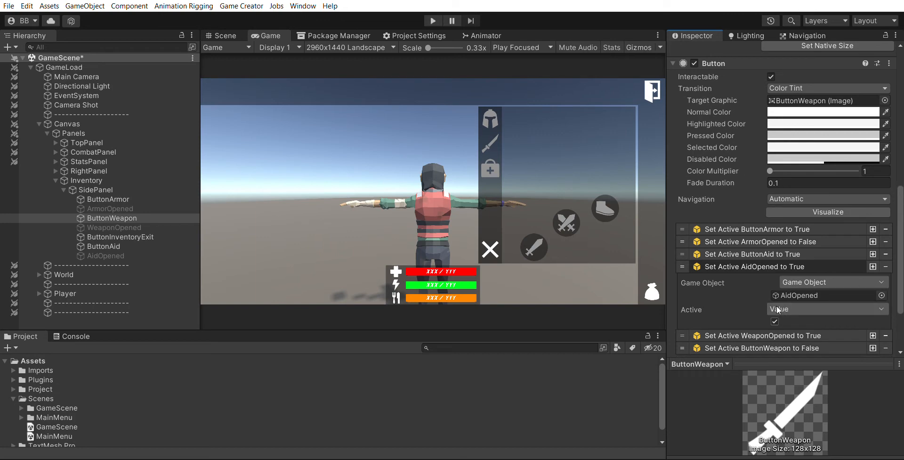
pyautogui.click(775, 320)
pyautogui.click(786, 262)
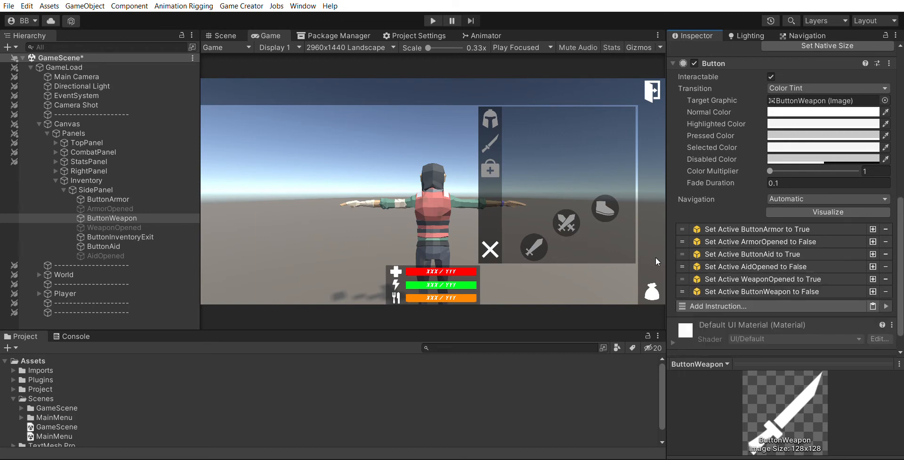
# On ButtonAid, add an instruction after the ArmorOpened one setting ButtonWeapon active to True
pyautogui.click(107, 242)
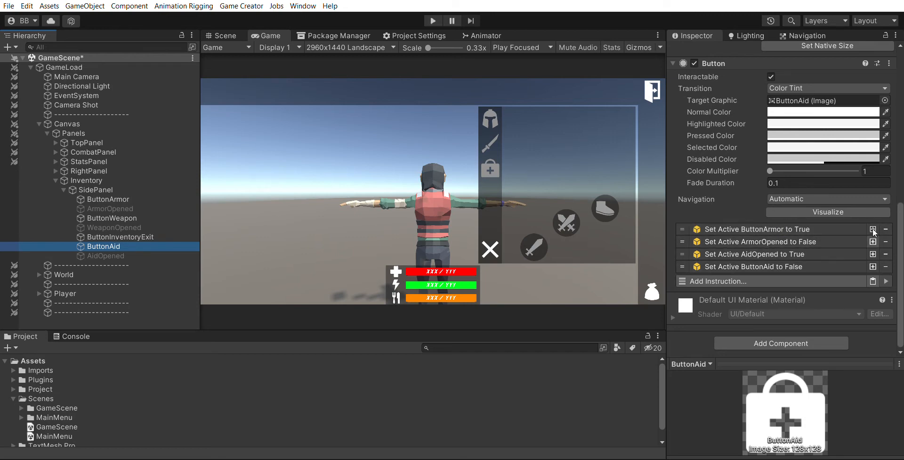
pyautogui.click(873, 240)
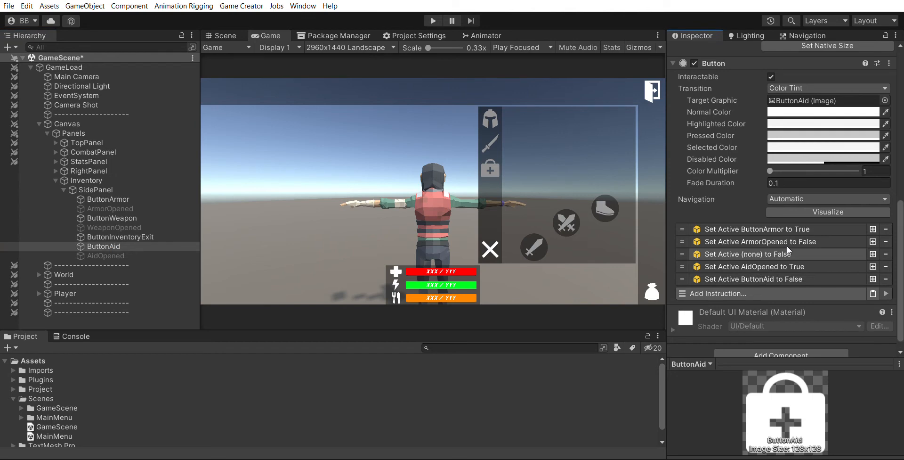
pyautogui.click(787, 248)
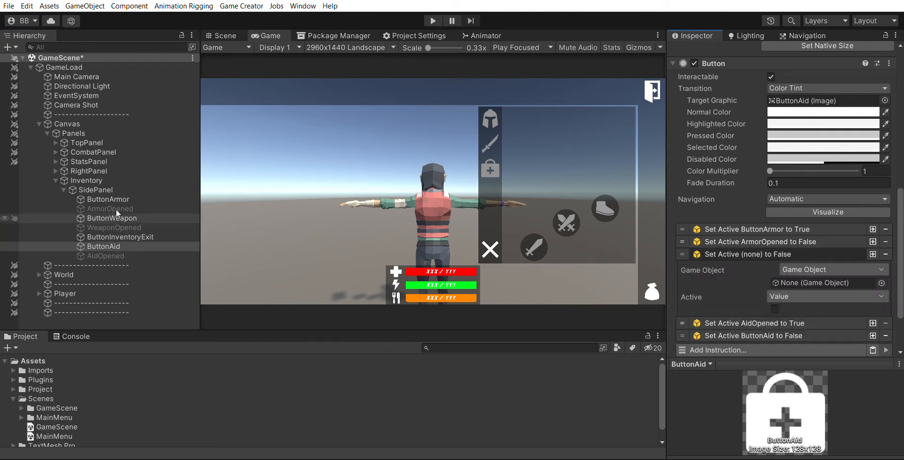
pyautogui.moveTo(118, 215); pyautogui.dragTo(773, 284)
pyautogui.click(775, 308)
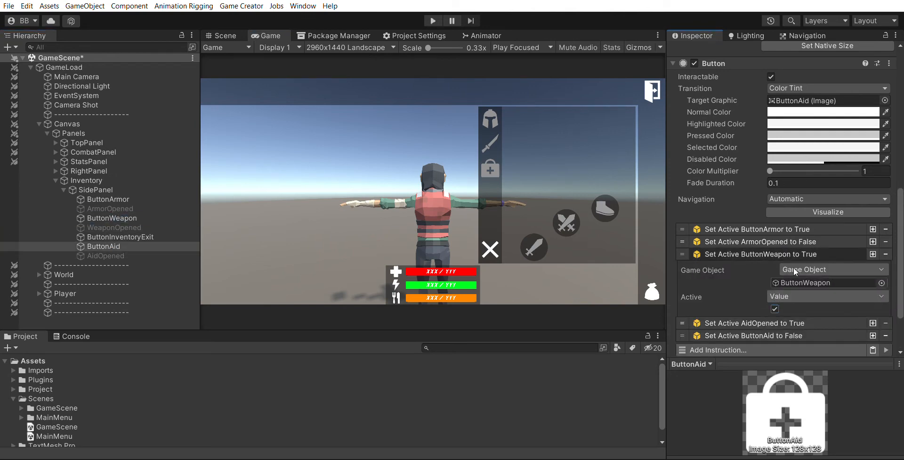
pyautogui.click(793, 254)
# Add another ButtonAid instruction setting WeaponOpened active to False
pyautogui.click(873, 254)
pyautogui.click(793, 267)
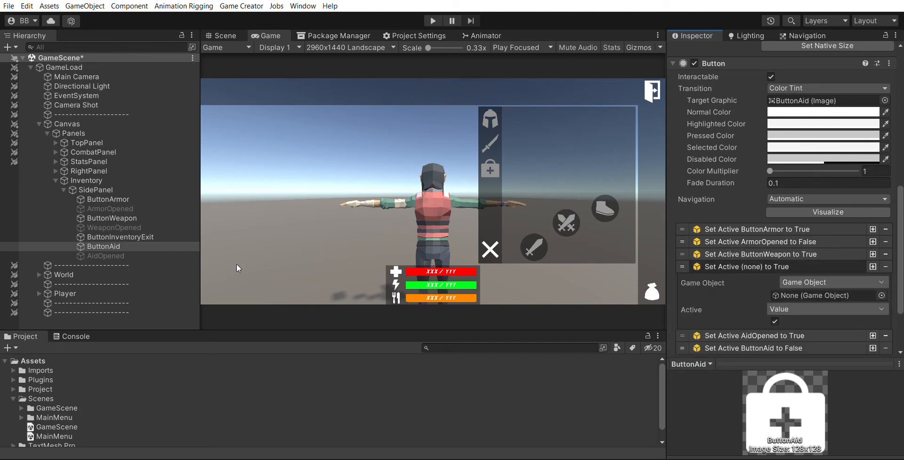
pyautogui.moveTo(114, 227); pyautogui.dragTo(814, 290)
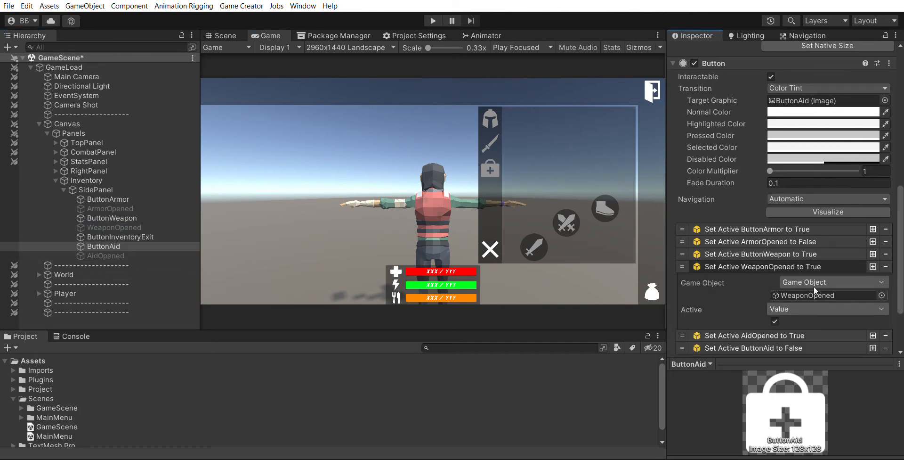
pyautogui.click(774, 321)
pyautogui.click(789, 266)
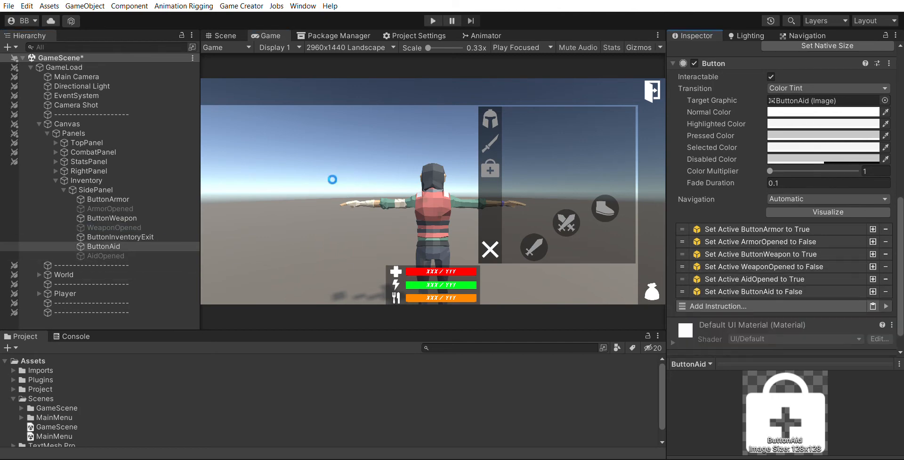
# Deactivate the Inventory object
pyautogui.click(108, 180)
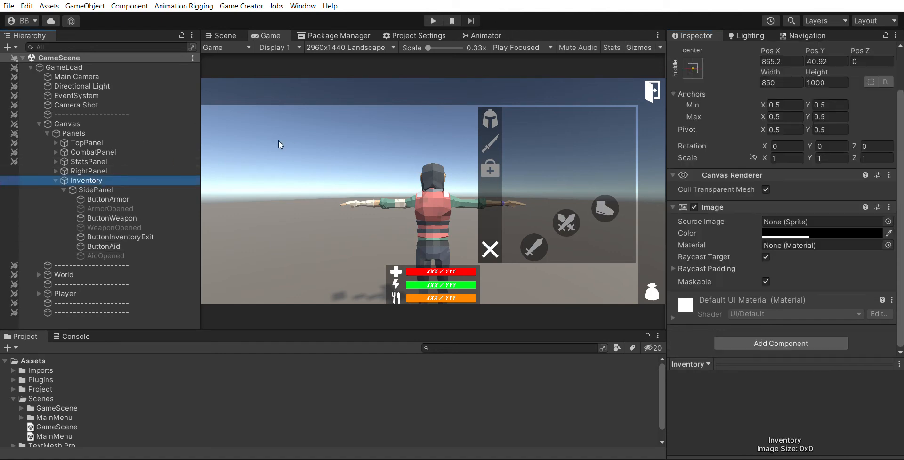
pyautogui.scroll(3, 755, 91)
pyautogui.click(698, 51)
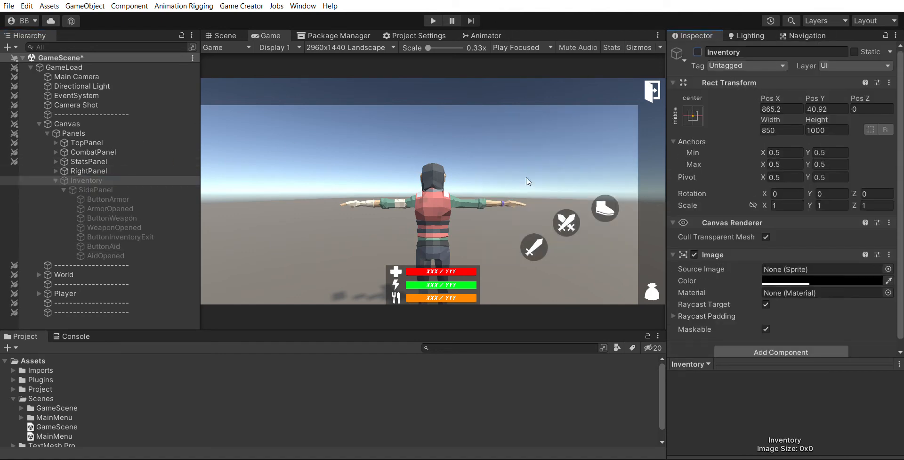
# Run Play mode, open the inventory and switch repeatedly between the armor, weapon and aid tabs to test them
pyautogui.click(433, 21)
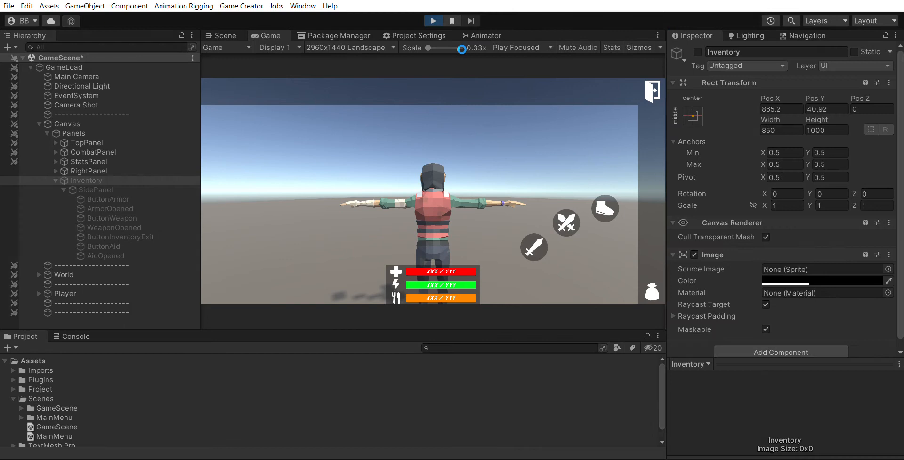
pyautogui.click(654, 289)
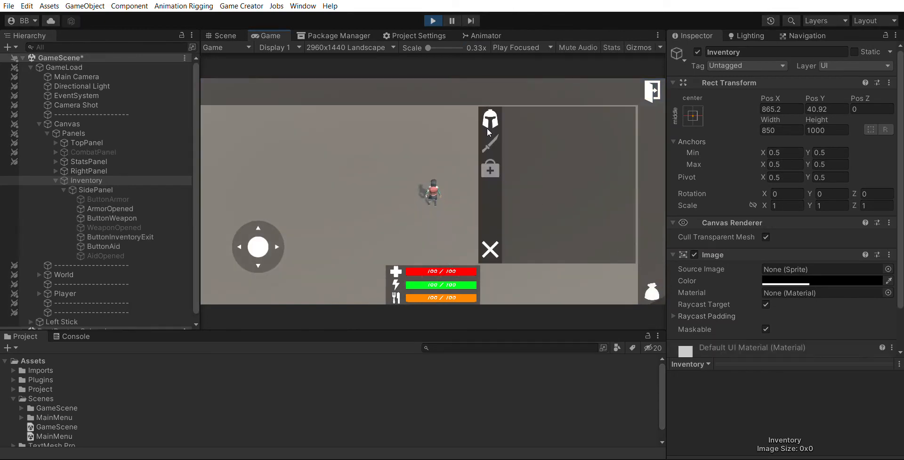
pyautogui.click(491, 165)
pyautogui.click(490, 138)
pyautogui.click(492, 113)
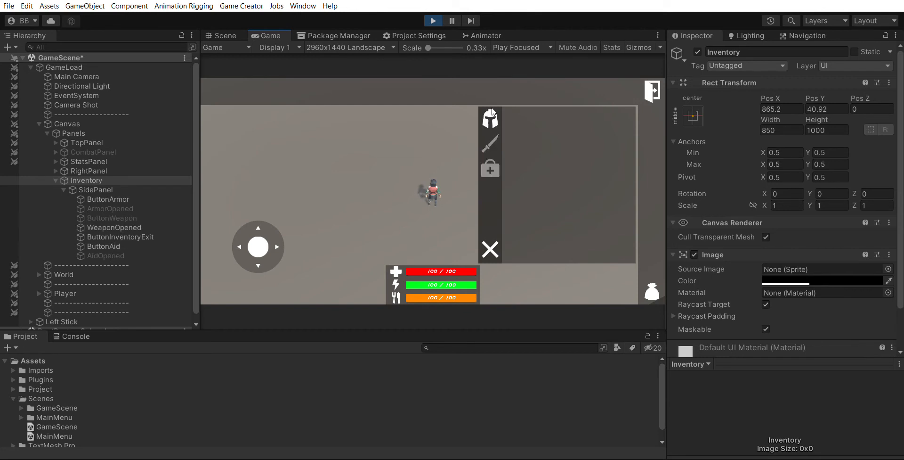
pyautogui.click(487, 161)
pyautogui.click(491, 110)
pyautogui.click(493, 138)
pyautogui.click(490, 164)
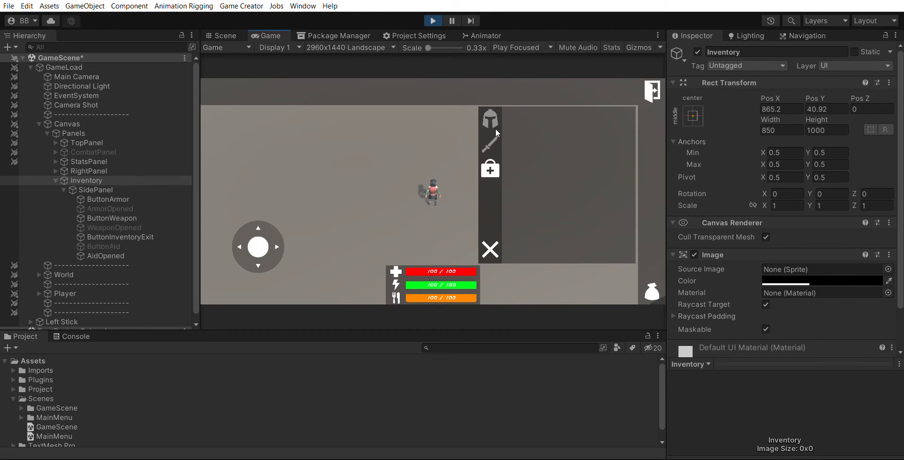
pyautogui.click(492, 113)
pyautogui.click(490, 162)
pyautogui.click(492, 139)
pyautogui.click(493, 112)
pyautogui.click(491, 140)
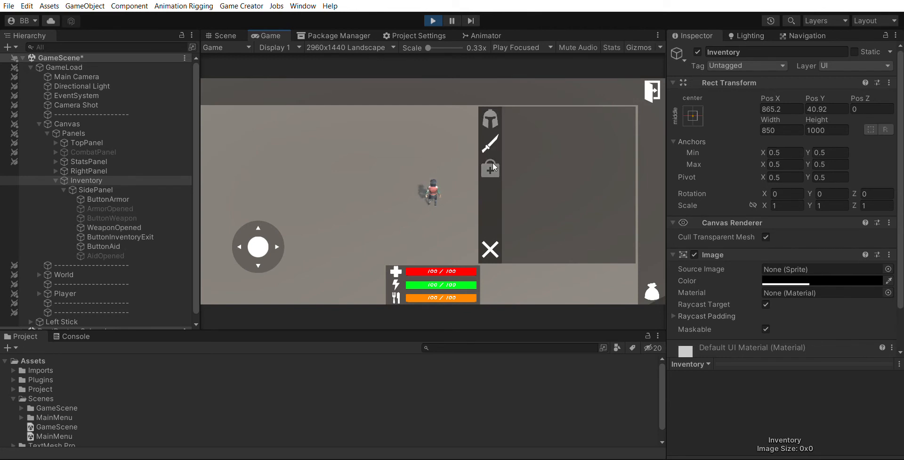
pyautogui.click(490, 164)
pyautogui.click(492, 113)
pyautogui.click(490, 163)
pyautogui.click(491, 139)
pyautogui.click(492, 113)
pyautogui.click(491, 141)
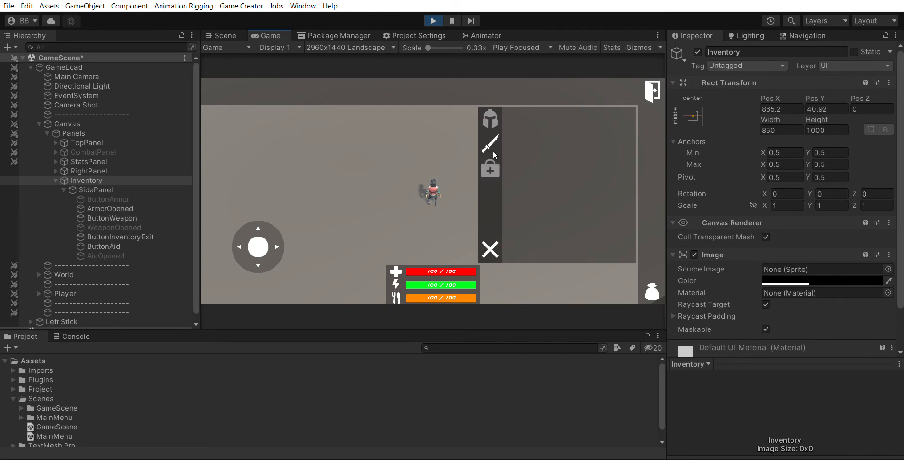
pyautogui.click(490, 164)
pyautogui.click(492, 141)
pyautogui.click(492, 114)
pyautogui.click(490, 163)
pyautogui.click(492, 114)
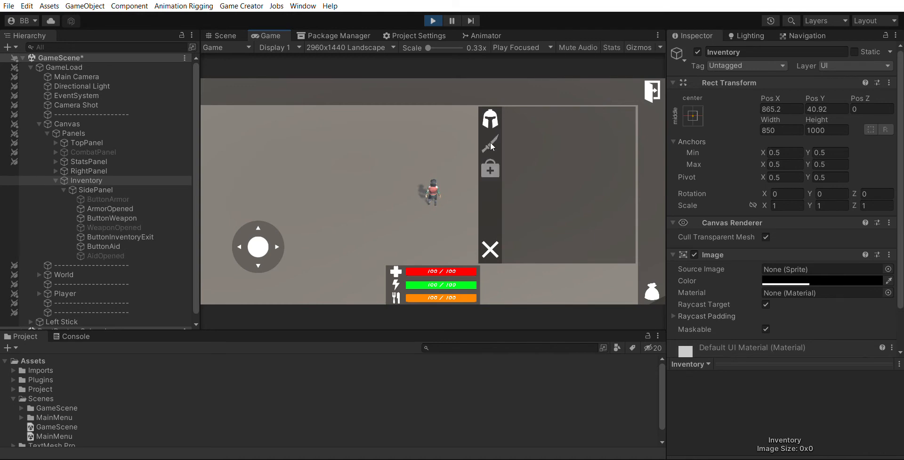
pyautogui.click(491, 242)
pyautogui.click(433, 20)
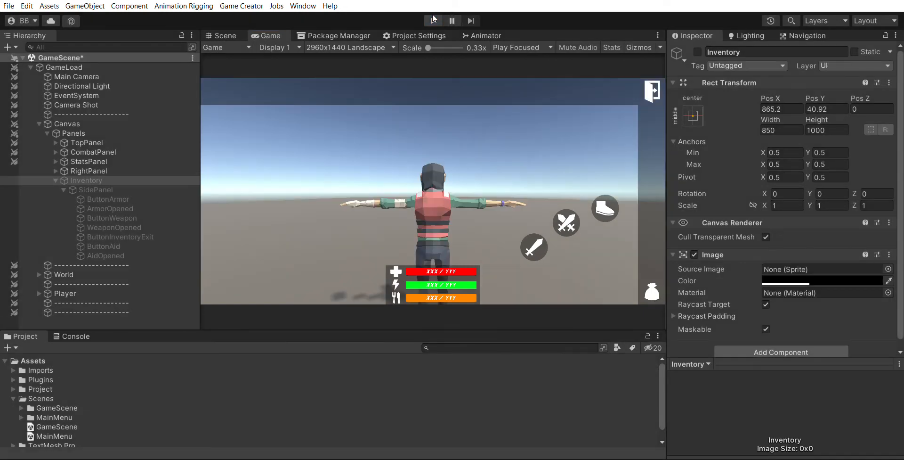
# Reactivate the Inventory object
pyautogui.click(148, 245)
pyautogui.hotkey('shift', 'Down')
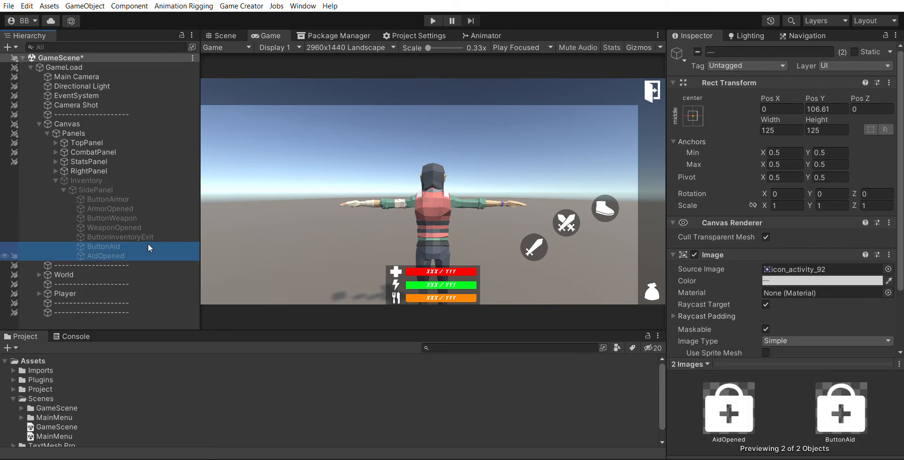
pyautogui.click(86, 180)
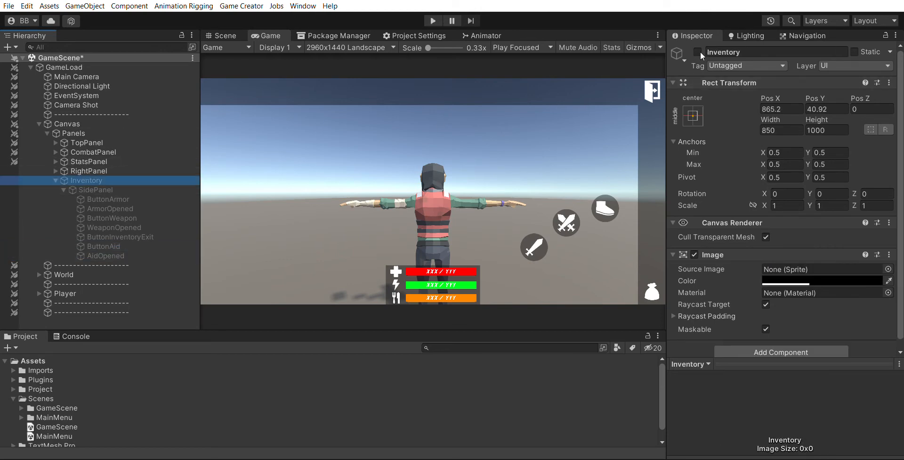
pyautogui.click(698, 52)
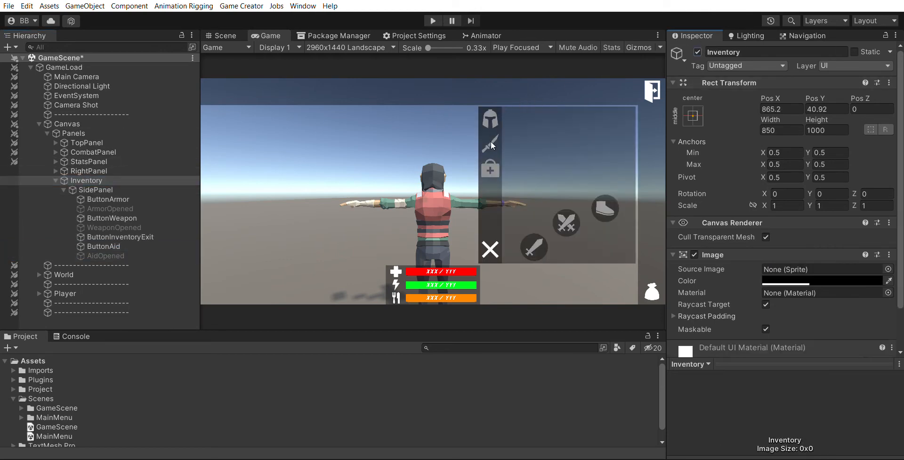
# Duplicate ButtonAid together with AidOpened
pyautogui.click(126, 242)
pyautogui.hotkey('shift', 'Down')
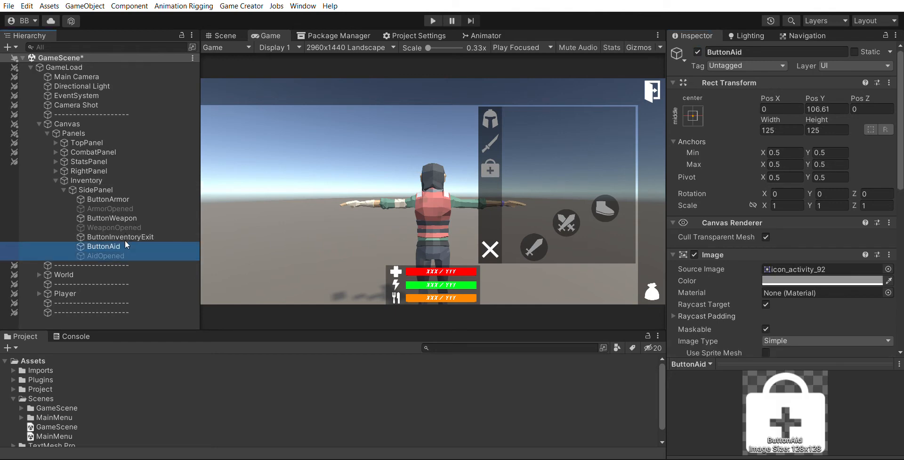
pyautogui.hotkey('ctrl', 'd')
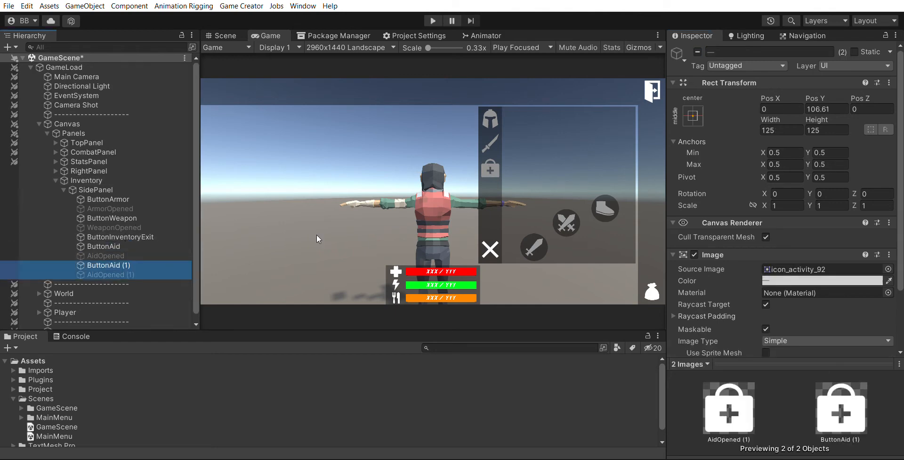
# Rename the duplicated button ButtonMaterials
pyautogui.click(132, 262)
pyautogui.doubleClick(748, 52)
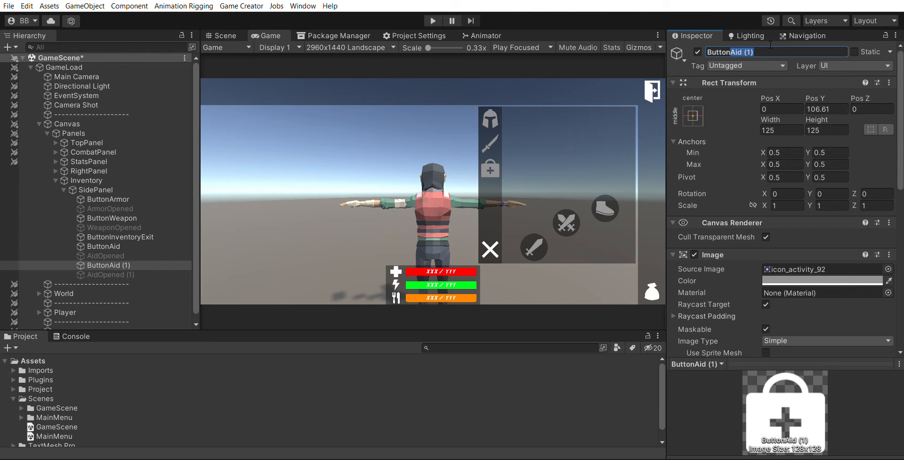
pyautogui.write('Materials')
# Rename the duplicated opened image MaterialsOpened
pyautogui.click(160, 275)
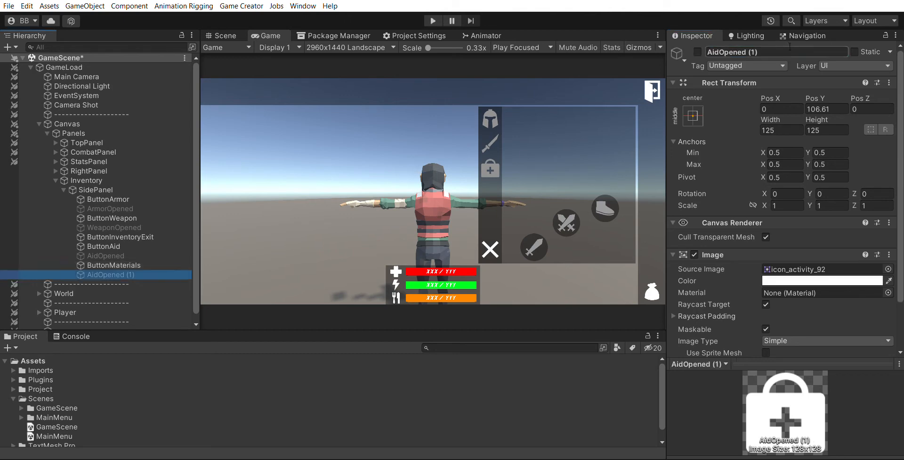
pyautogui.click(790, 51)
pyautogui.write('Mater')
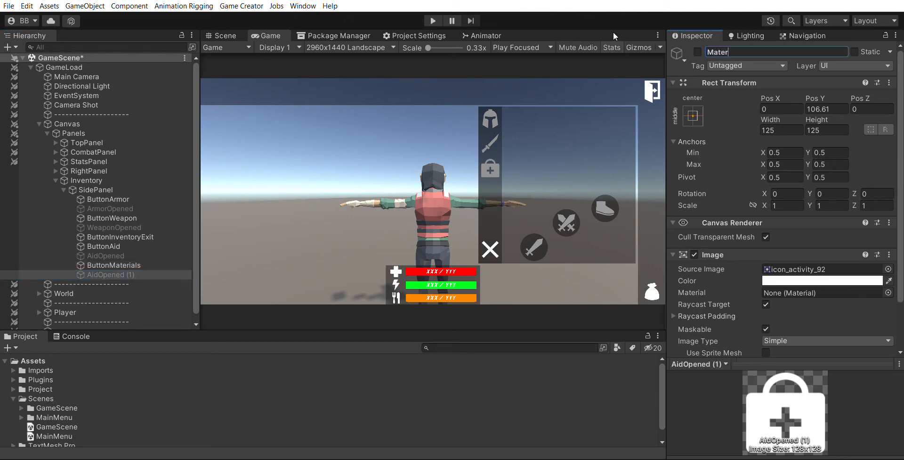
pyautogui.write('ialsOpened')
pyautogui.press('Return')
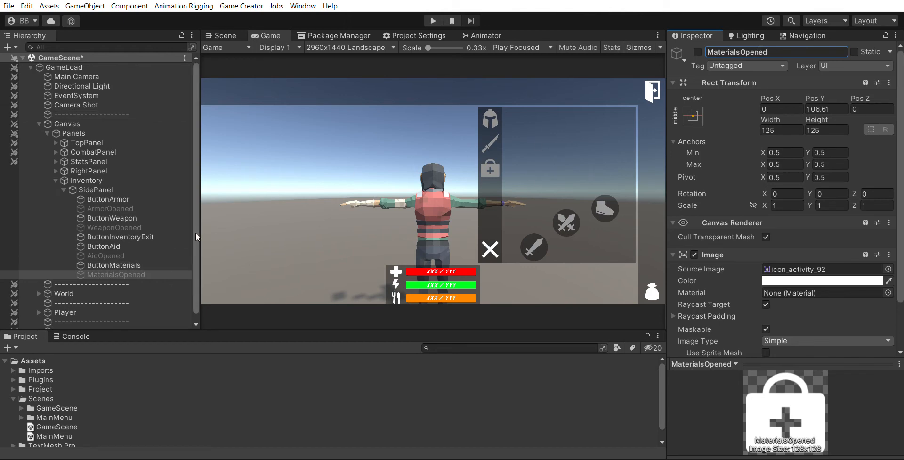
# Move ButtonMaterials and MaterialsOpened down below the aid button to Pos Y about -38.55
pyautogui.keyDown('ctrl'); pyautogui.click(127, 265); pyautogui.keyUp('ctrl')
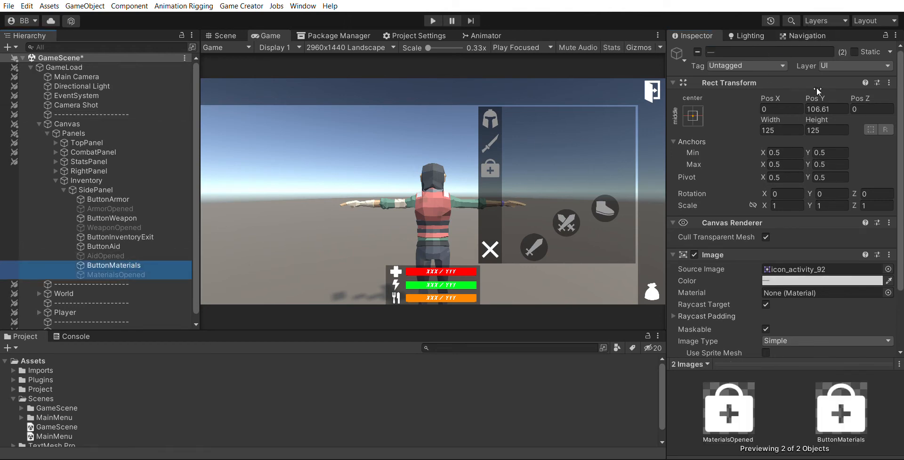
pyautogui.moveTo(816, 88); pyautogui.dragTo(657, 232)
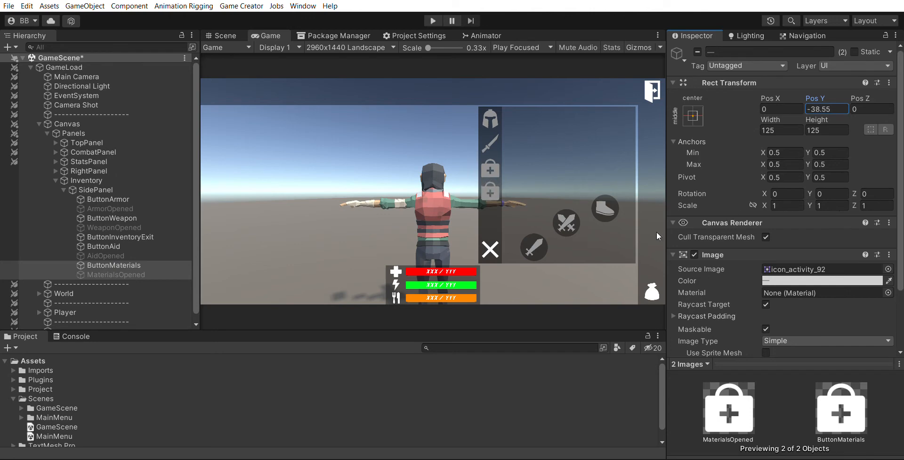
# Set the source image of both materials objects to icon_nature_15
pyautogui.click(889, 268)
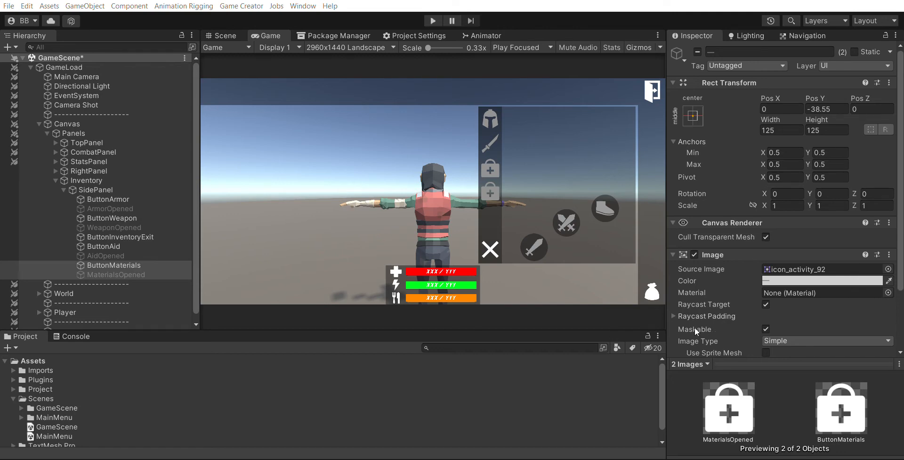
pyautogui.doubleClick(739, 239)
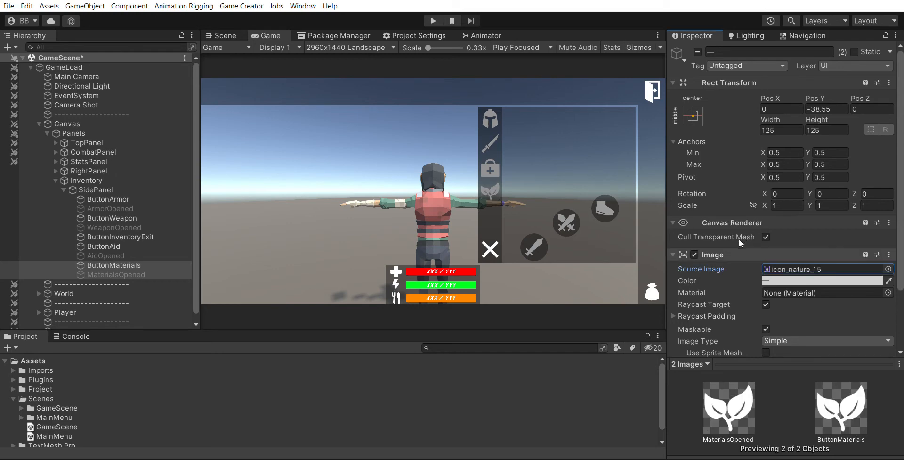
# On ButtonMaterials, add an instruction after the ArmorOpened one setting ButtonAid active to True
pyautogui.click(127, 262)
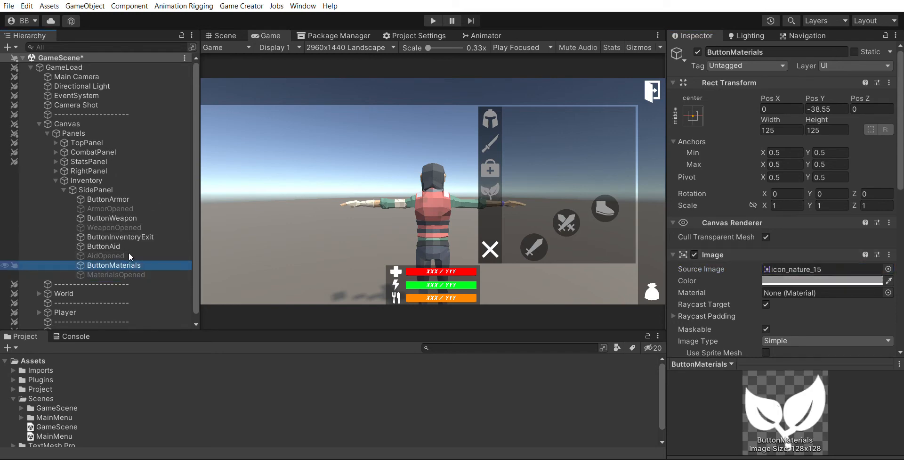
pyautogui.scroll(-10, 834, 259)
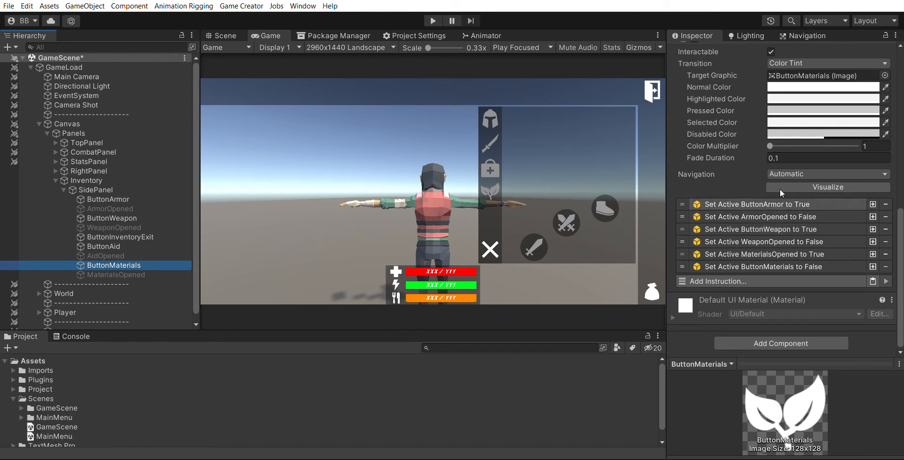
pyautogui.click(873, 216)
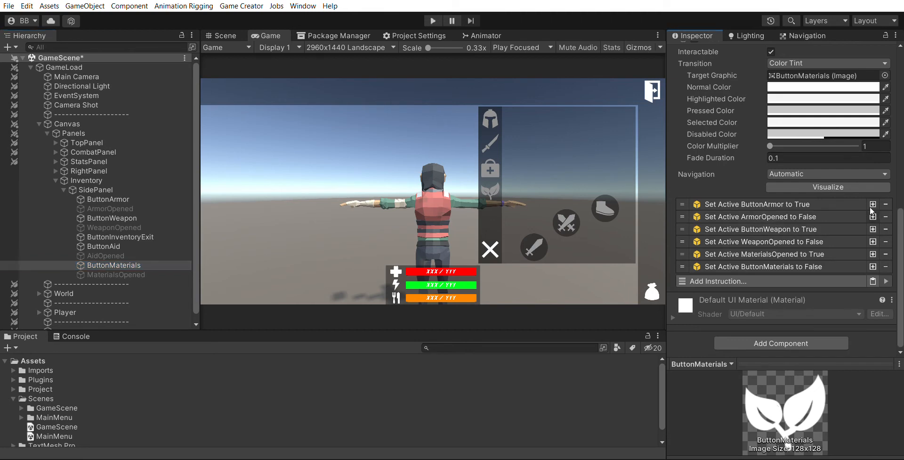
pyautogui.click(773, 229)
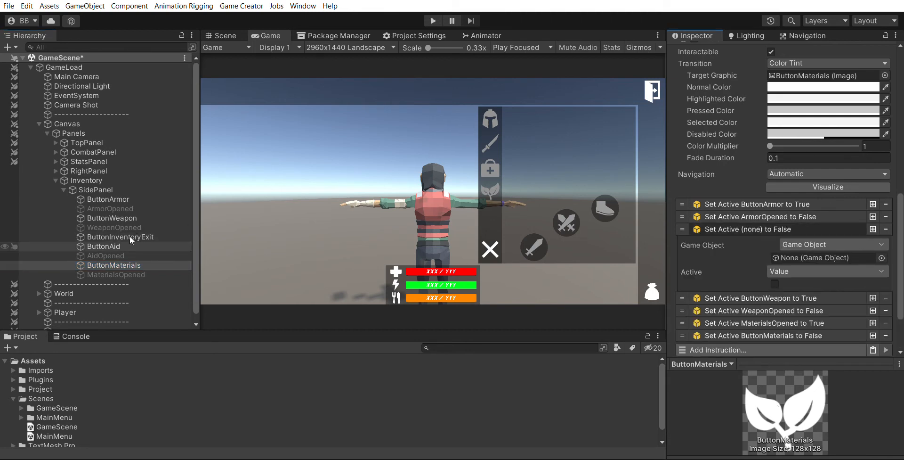
pyautogui.moveTo(103, 246); pyautogui.dragTo(824, 257)
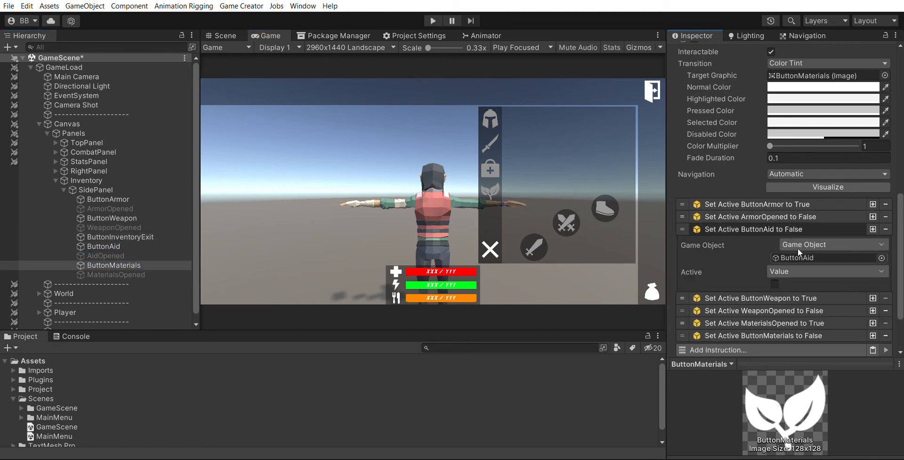
pyautogui.click(775, 283)
pyautogui.click(801, 229)
# On ButtonMaterials, add an instruction setting AidOpened active to False after the ButtonAid one
pyautogui.click(872, 229)
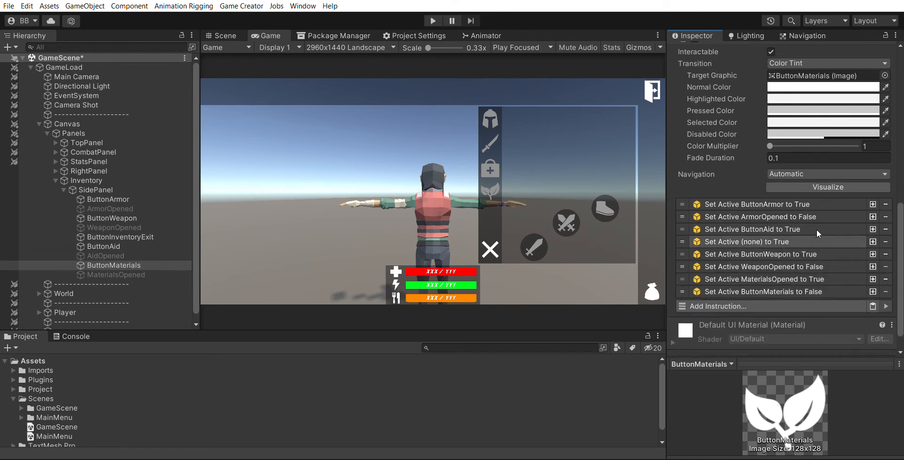
pyautogui.click(800, 241)
pyautogui.moveTo(105, 255); pyautogui.dragTo(805, 270)
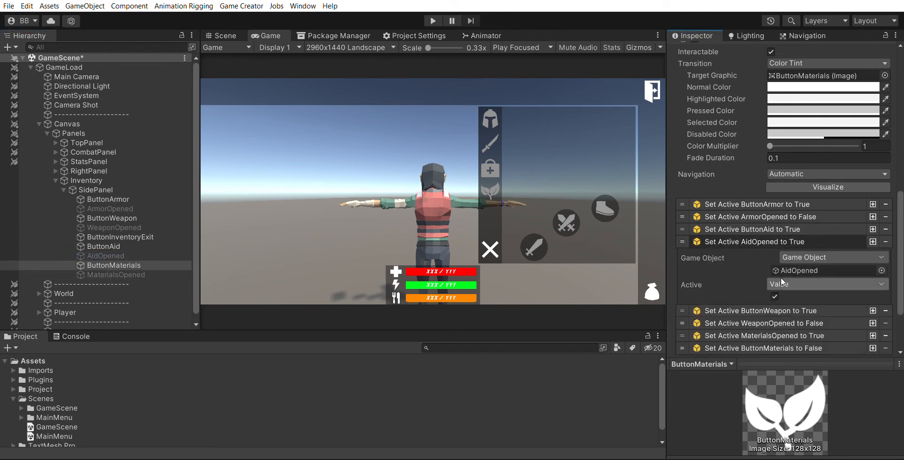
pyautogui.click(774, 296)
pyautogui.click(774, 241)
# On ButtonAid, add an instruction after the ArmorOpened one setting ButtonMaterials active to True
pyautogui.click(105, 245)
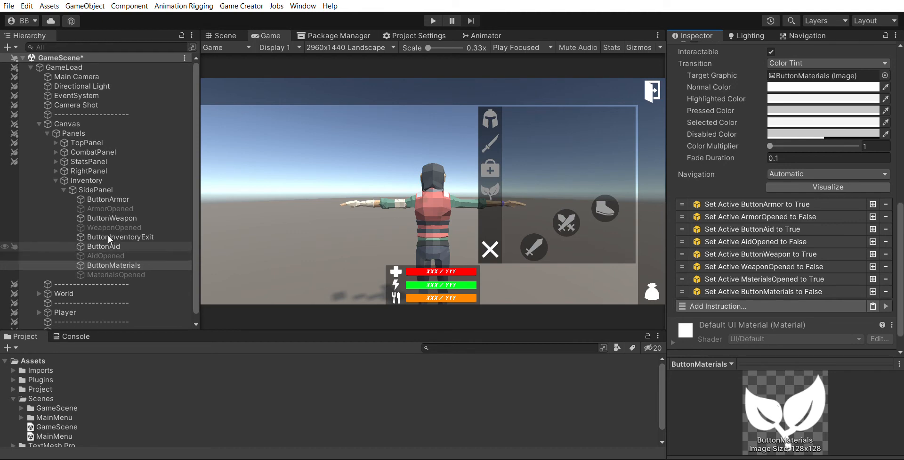
pyautogui.click(874, 204)
pyautogui.click(874, 216)
pyautogui.click(823, 226)
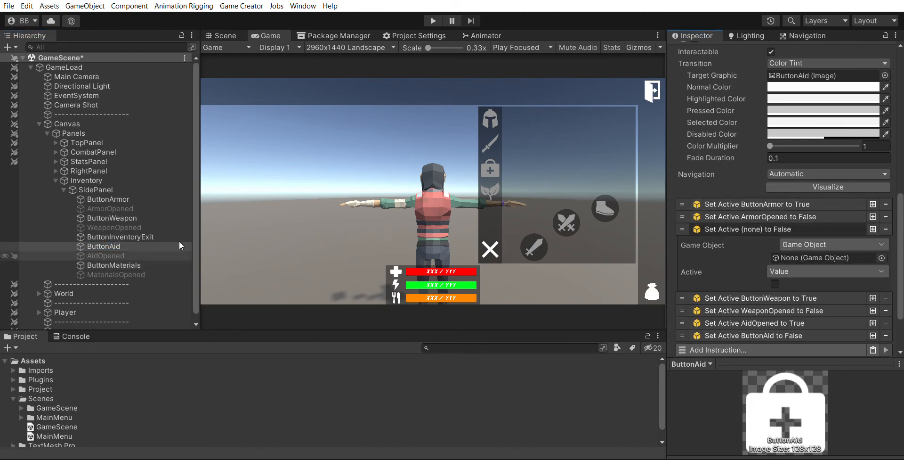
pyautogui.moveTo(134, 264); pyautogui.dragTo(811, 257)
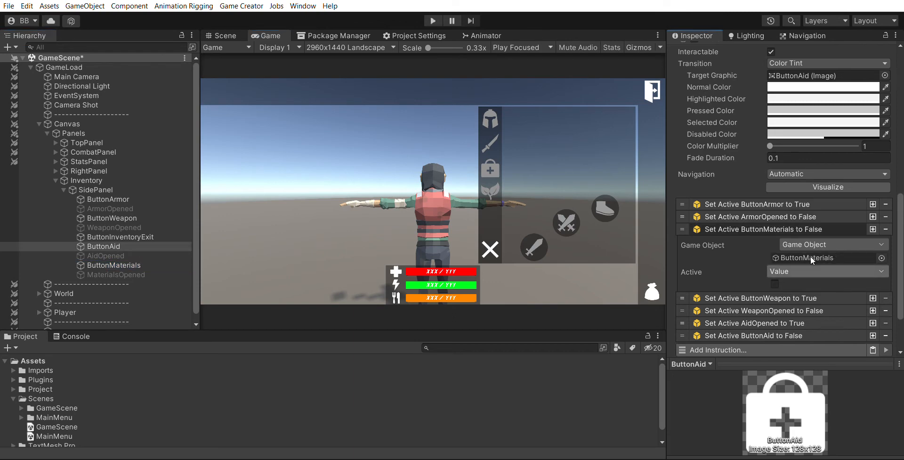
pyautogui.click(775, 283)
pyautogui.click(809, 229)
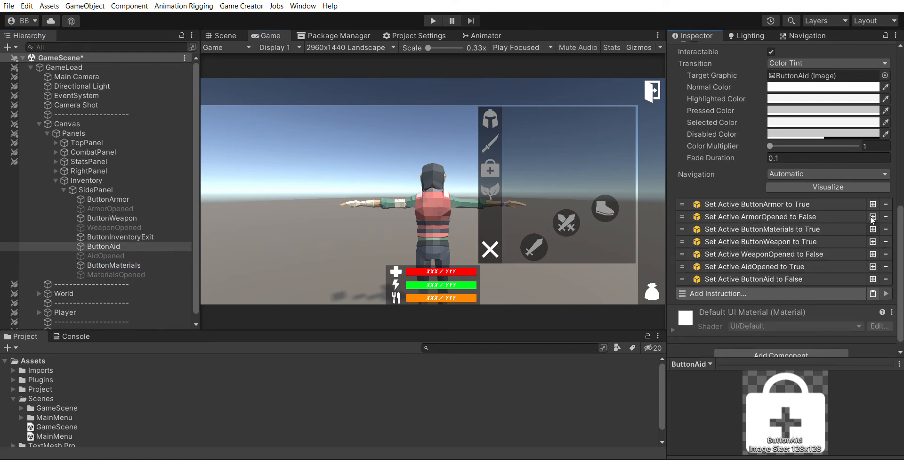
# On ButtonAid, add an instruction after it setting MaterialsOpened active to False
pyautogui.click(874, 229)
pyautogui.moveTo(116, 275); pyautogui.dragTo(801, 270)
pyautogui.click(775, 296)
pyautogui.click(796, 240)
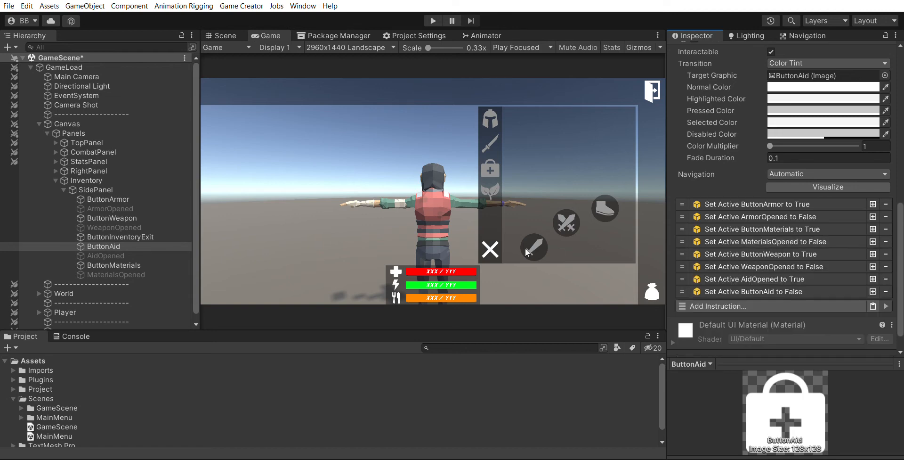
# On ButtonWeapon, add an instruction after the ArmorOpened one setting ButtonMaterials active to True
pyautogui.click(118, 218)
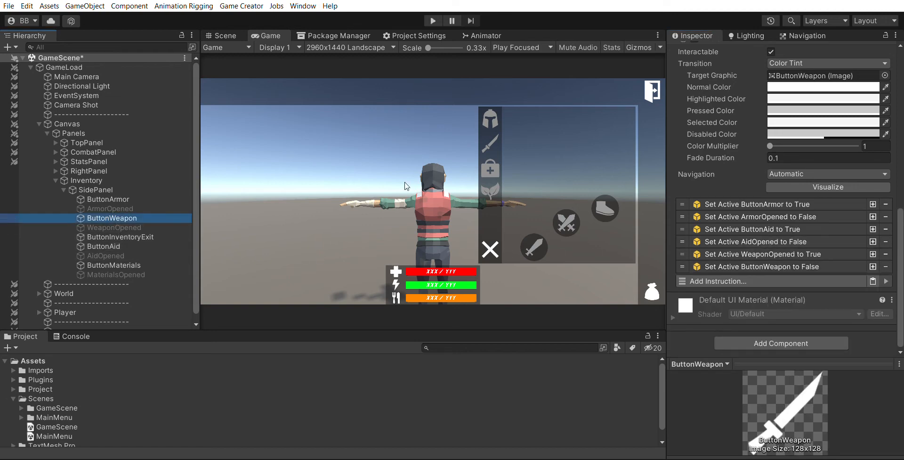
pyautogui.click(873, 216)
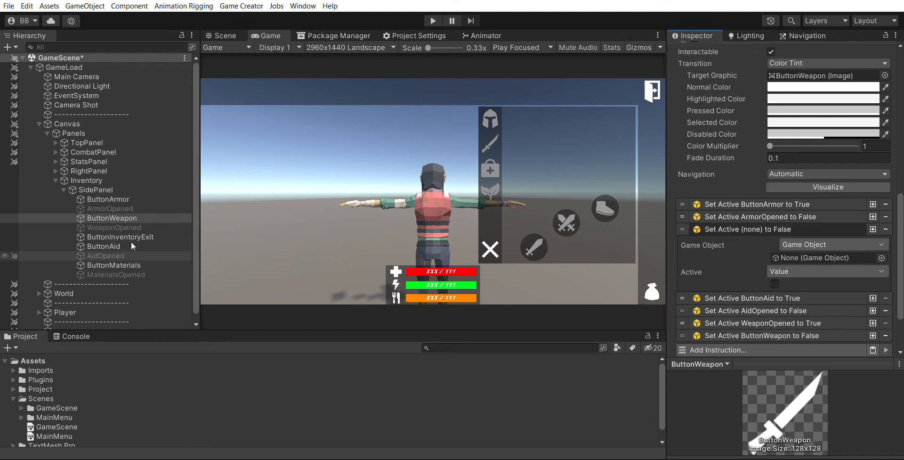
pyautogui.moveTo(114, 265); pyautogui.dragTo(811, 258)
pyautogui.click(774, 283)
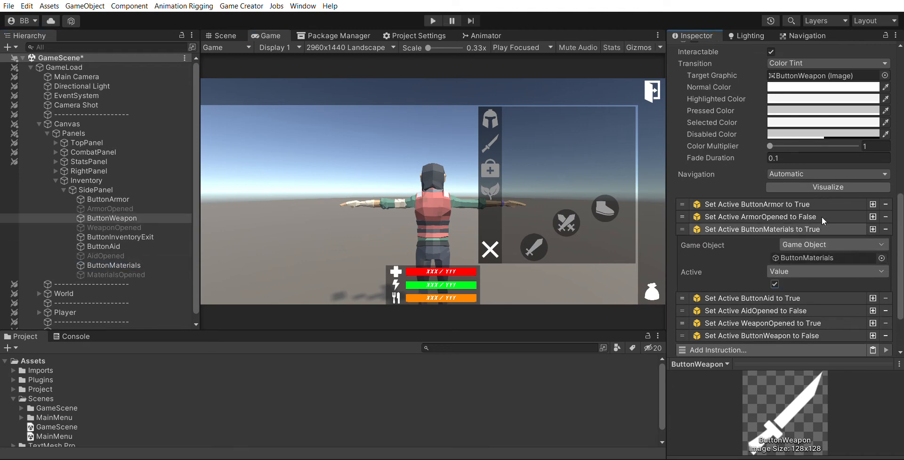
pyautogui.click(829, 229)
# On ButtonWeapon, add an instruction after it setting MaterialsOpened active to False
pyautogui.click(873, 229)
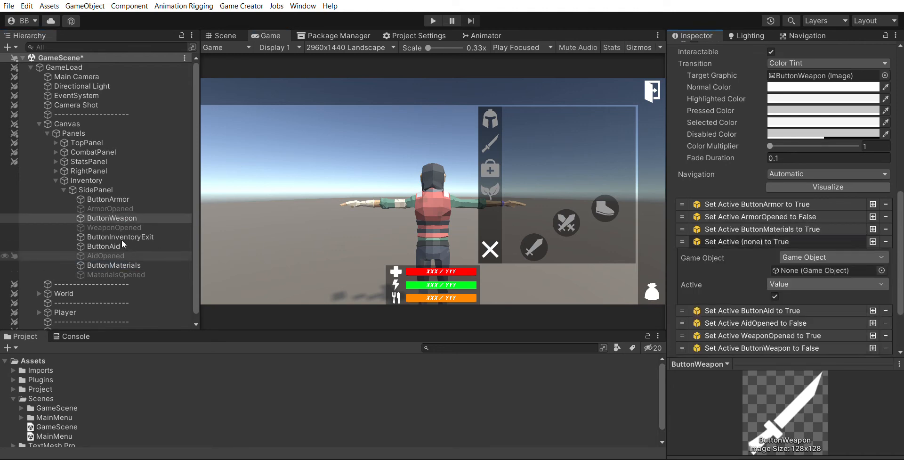
pyautogui.moveTo(113, 274); pyautogui.dragTo(806, 275)
pyautogui.click(775, 296)
pyautogui.click(829, 241)
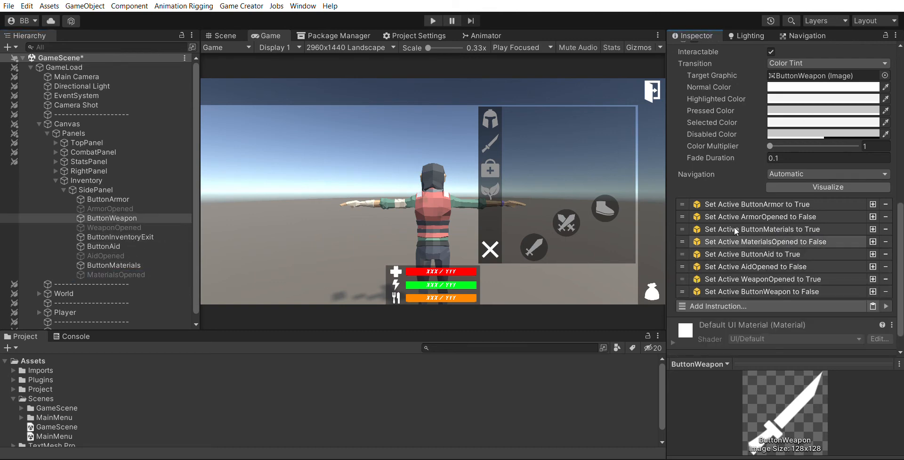
# On ButtonArmor, add an instruction after the WeaponOpened one setting ButtonMaterials active to True
pyautogui.click(130, 199)
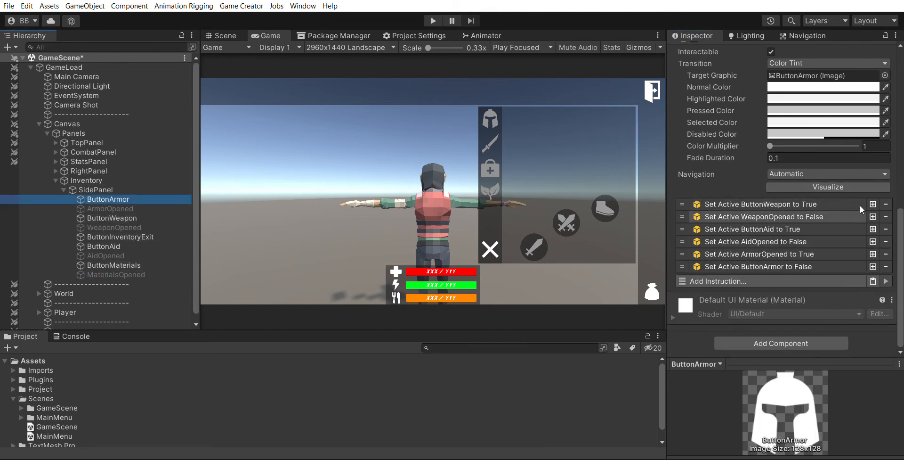
pyautogui.click(873, 216)
pyautogui.click(782, 229)
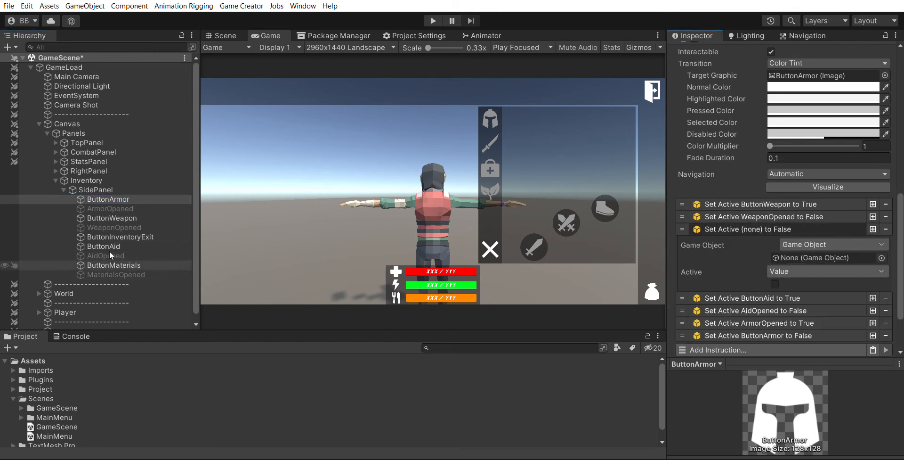
pyautogui.moveTo(112, 256); pyautogui.dragTo(824, 257)
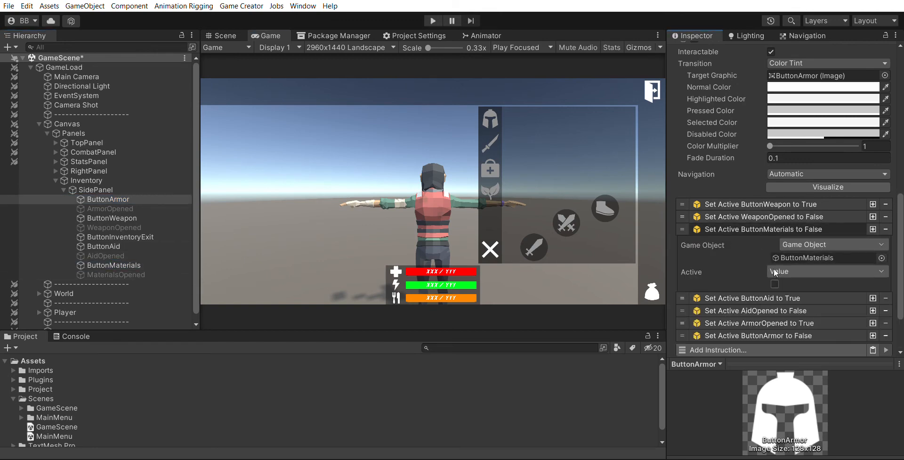
pyautogui.click(775, 284)
pyautogui.click(795, 229)
# On ButtonArmor, add an instruction after it setting MaterialsOpened active to False
pyautogui.click(873, 229)
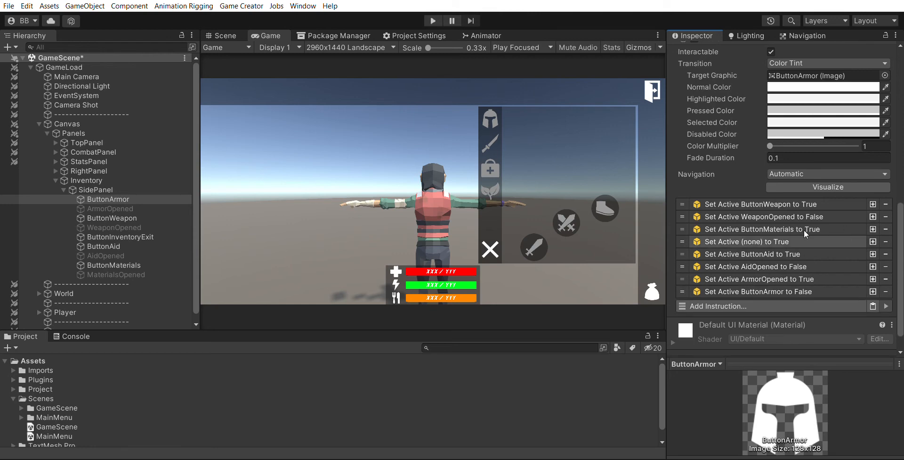
pyautogui.click(796, 240)
pyautogui.moveTo(144, 273); pyautogui.dragTo(807, 257)
pyautogui.click(775, 296)
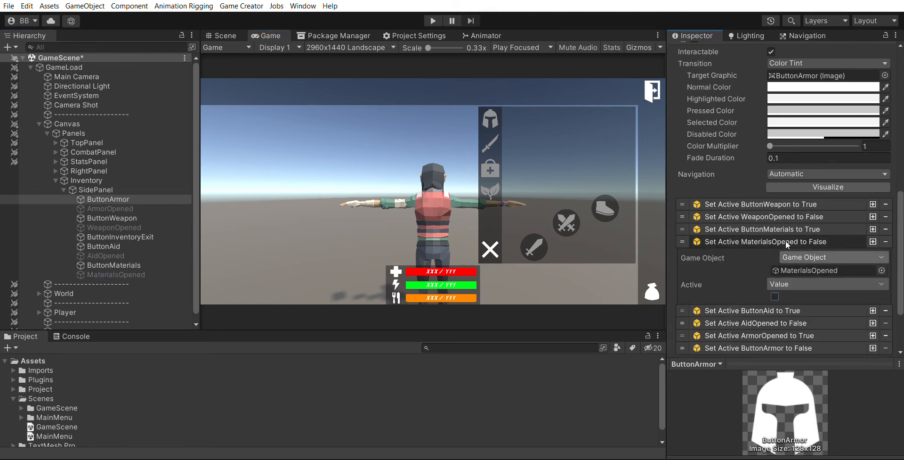
pyautogui.click(786, 241)
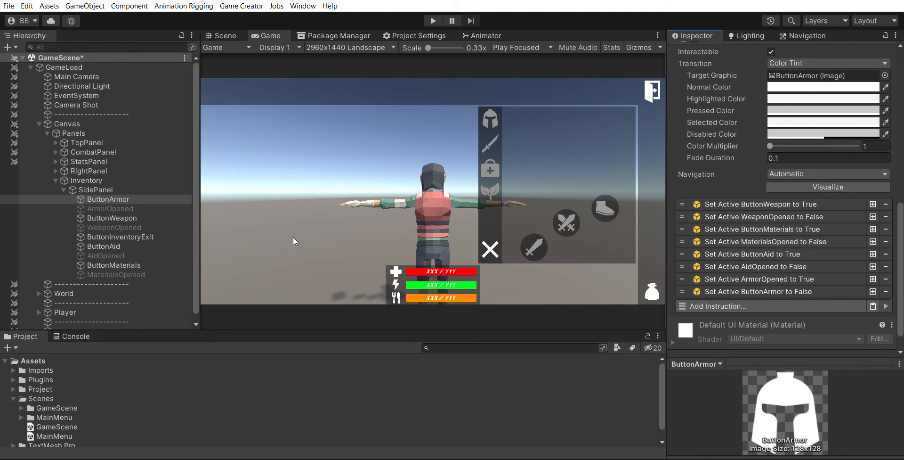
# Move ButtonMaterials and MaterialsOpened together to Pos Y about -53.4
pyautogui.click(114, 265)
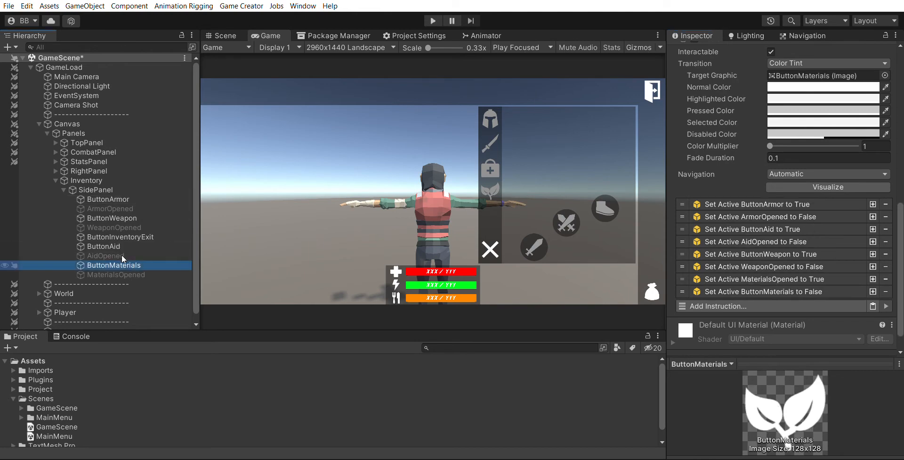
pyautogui.keyDown('ctrl'); pyautogui.click(116, 274); pyautogui.keyUp('ctrl')
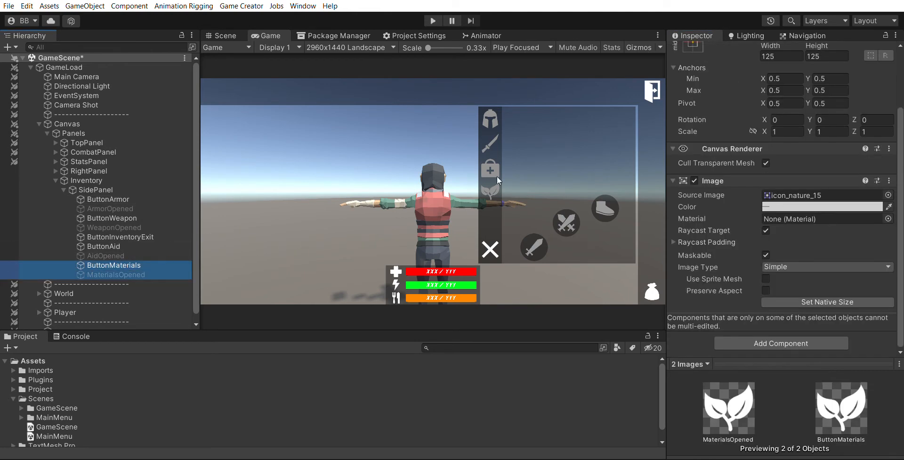
pyautogui.scroll(3, 800, 188)
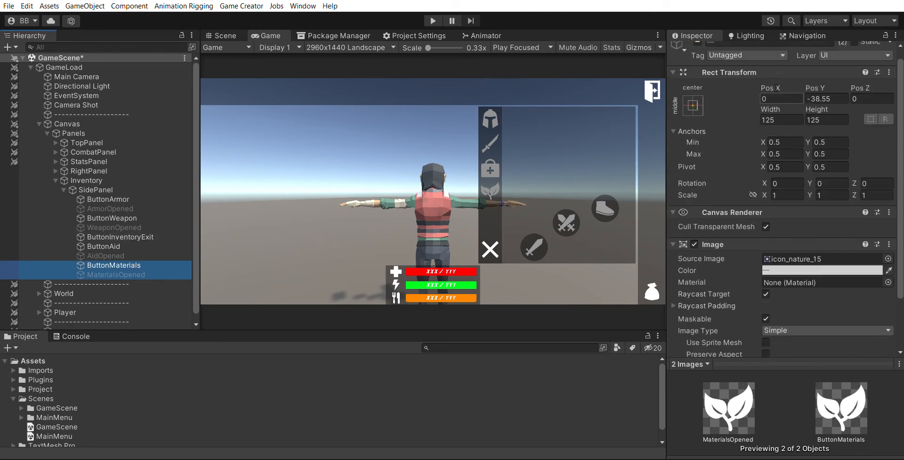
pyautogui.click(821, 98)
pyautogui.moveTo(811, 92); pyautogui.dragTo(791, 100)
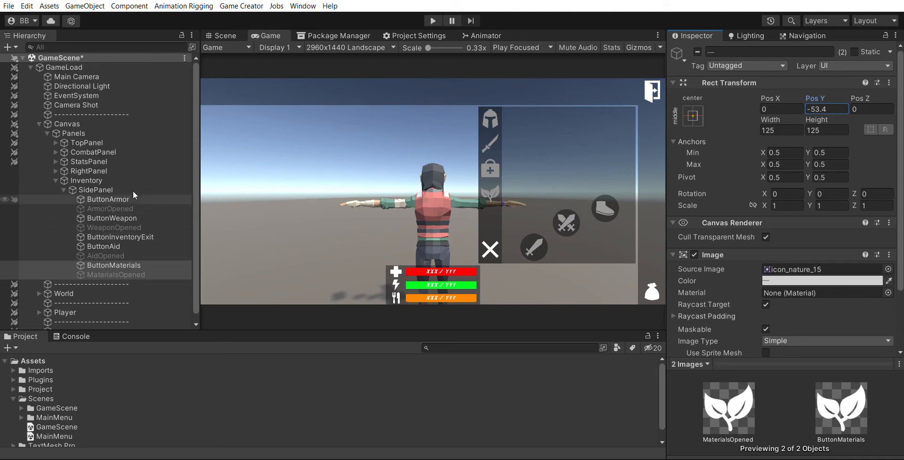
# Compare the Pos Y values of the weapon, aid and materials buttons in the side panel
pyautogui.click(128, 217)
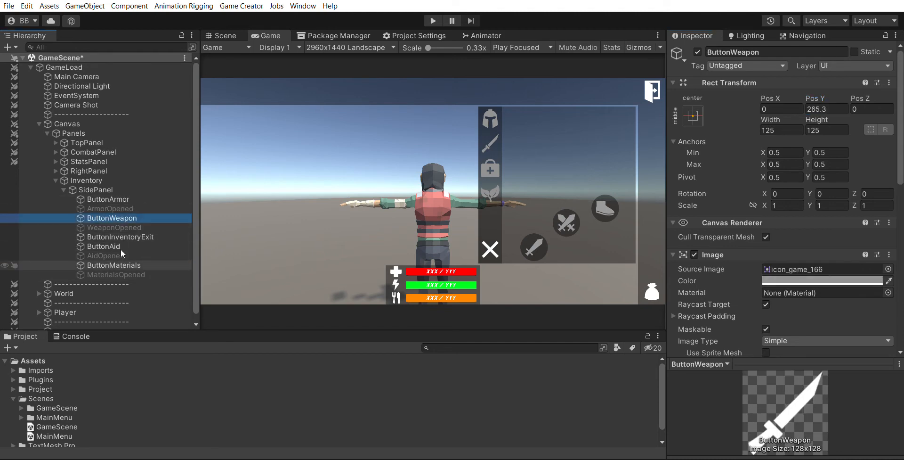
pyautogui.keyDown('shift'); pyautogui.click(121, 273); pyautogui.keyUp('shift')
pyautogui.moveTo(820, 97); pyautogui.dragTo(802, 96)
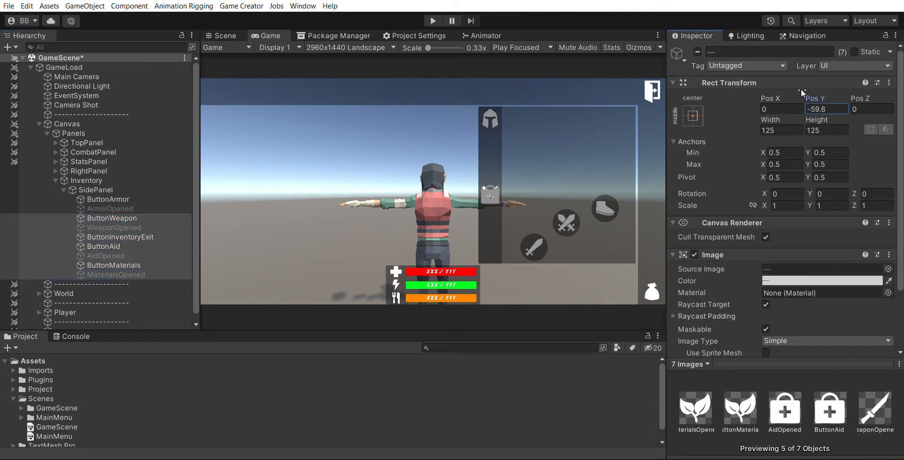
pyautogui.click(112, 217)
pyautogui.keyDown('ctrl'); pyautogui.click(113, 227); pyautogui.keyUp('ctrl')
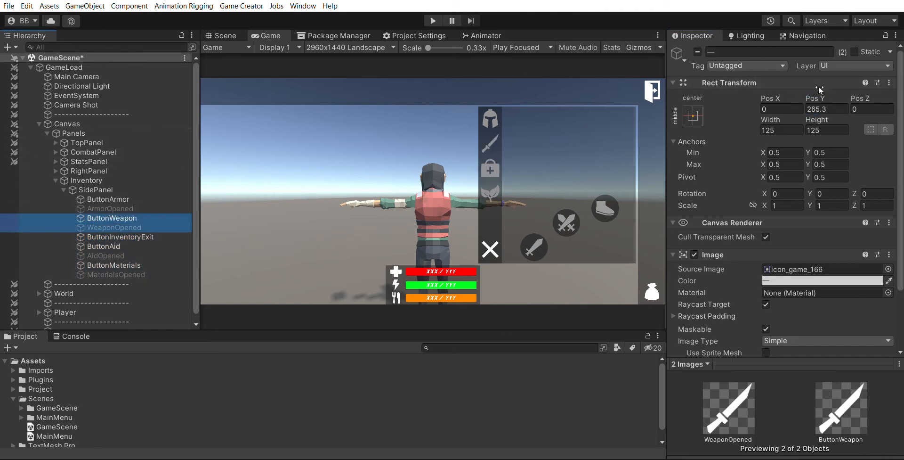
pyautogui.click(727, 106)
# Move ButtonInventoryExit below the materials objects in the hierarchy
pyautogui.click(118, 236)
pyautogui.keyDown('ctrl'); pyautogui.click(110, 246); pyautogui.keyUp('ctrl')
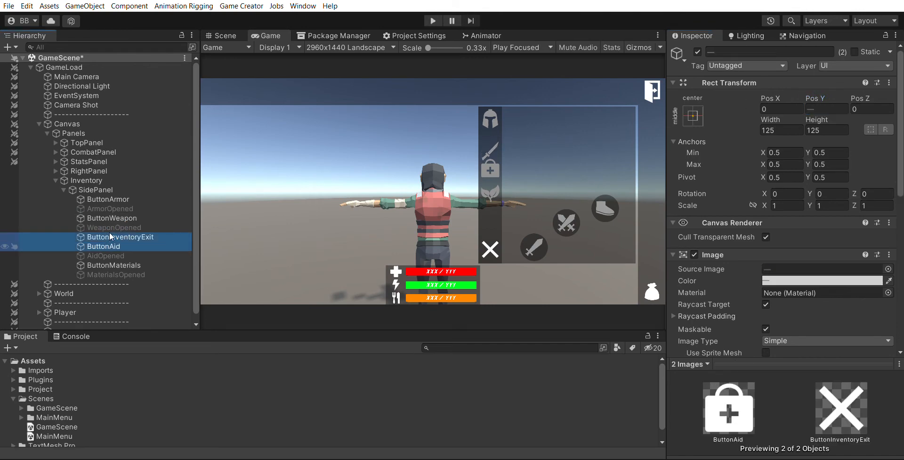
pyautogui.click(137, 237)
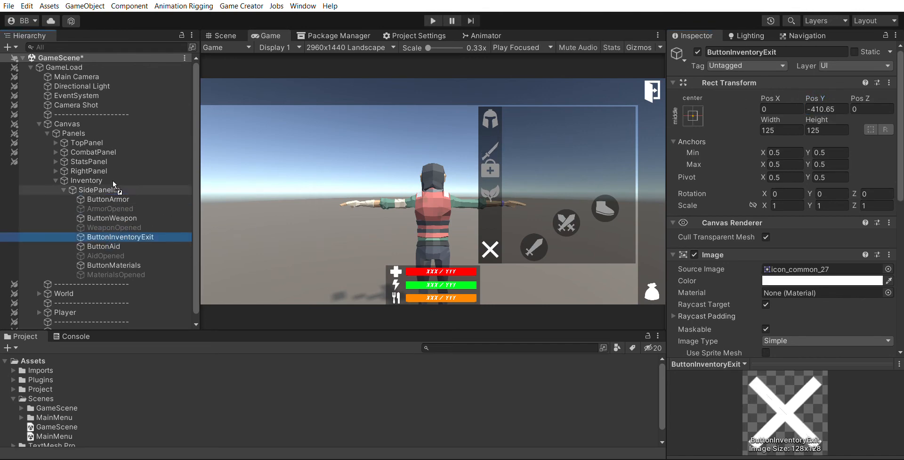
pyautogui.moveTo(103, 256); pyautogui.dragTo(107, 274)
# Move ButtonAid and AidOpened together to Pos Y about 28.8
pyautogui.click(104, 237)
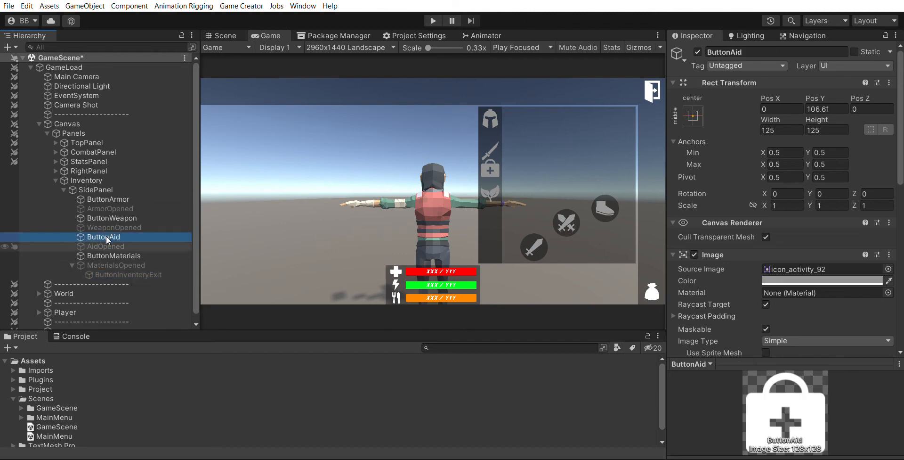
pyautogui.keyDown('ctrl'); pyautogui.click(105, 246); pyautogui.keyUp('ctrl')
pyautogui.moveTo(816, 98); pyautogui.dragTo(722, 97)
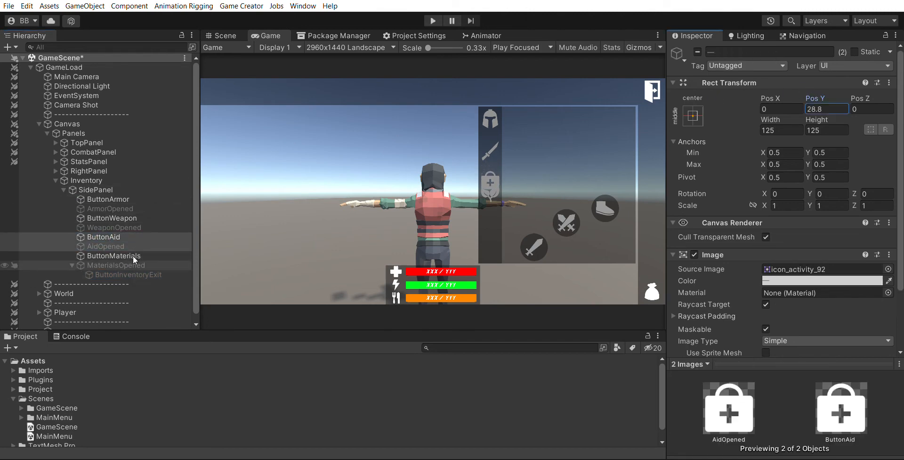
# Make ButtonInventoryExit the last SidePanel child and move ButtonMaterials and MaterialsOpened to Pos Y about -198.7
pyautogui.moveTo(108, 274); pyautogui.dragTo(81, 263)
pyautogui.click(108, 265)
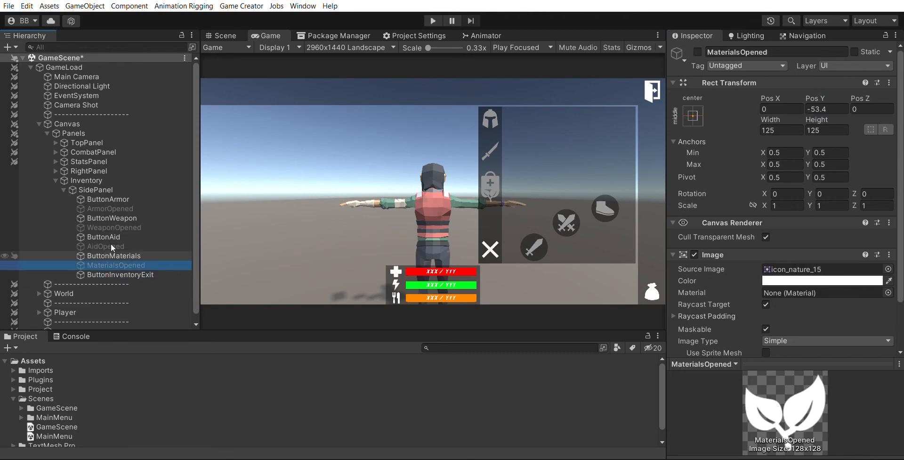
pyautogui.keyDown('ctrl'); pyautogui.click(111, 256); pyautogui.keyUp('ctrl')
pyautogui.moveTo(822, 97); pyautogui.dragTo(547, 136)
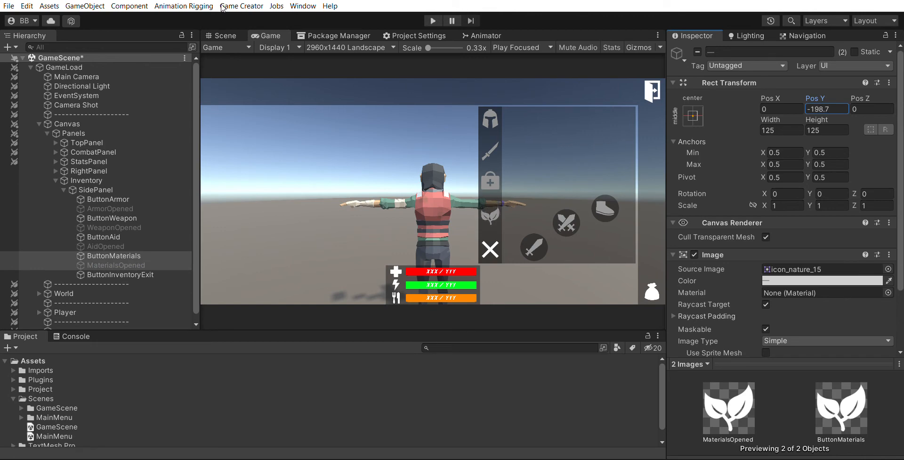
# Examine the side panel's button layout and spacing in the Scene view
pyautogui.click(223, 35)
pyautogui.press('f')
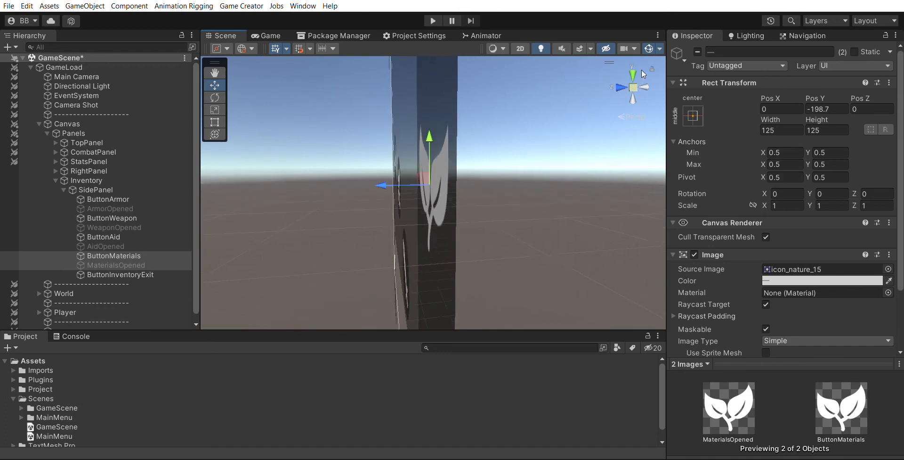
pyautogui.click(641, 84)
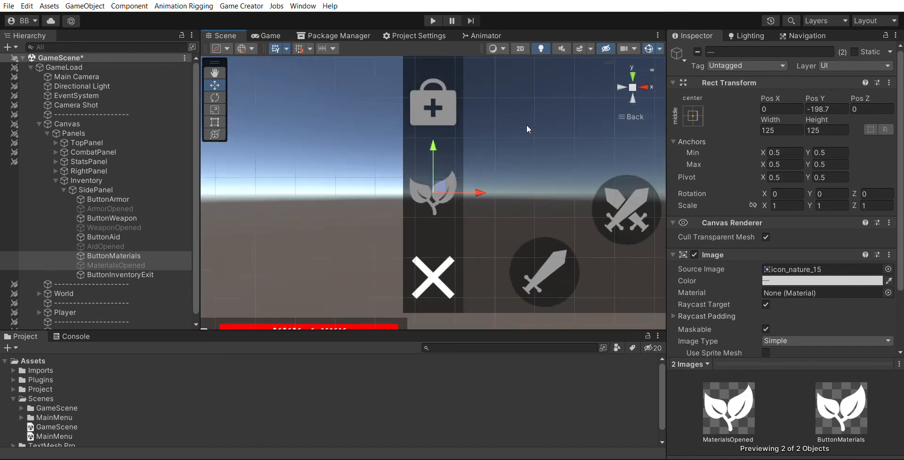
pyautogui.scroll(-5, 528, 113)
pyautogui.click(147, 190)
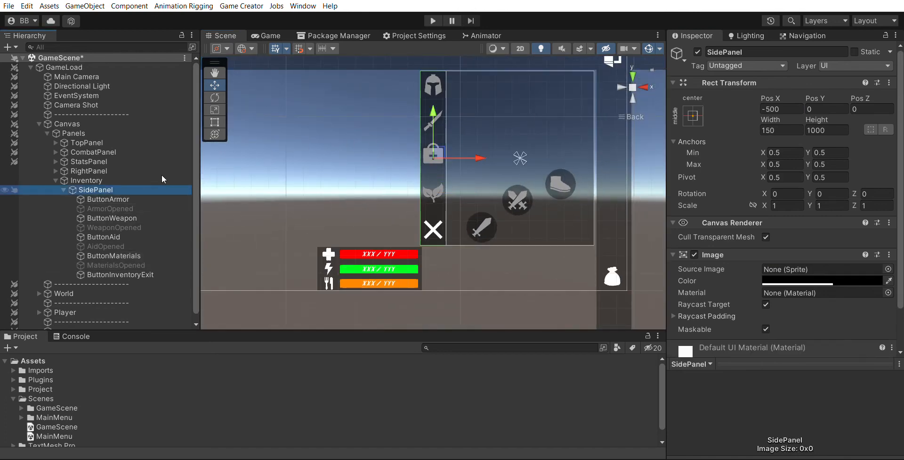
pyautogui.moveTo(450, 164); pyautogui.dragTo(362, 185, button='middle')
pyautogui.click(128, 198)
pyautogui.keyDown('shift'); pyautogui.click(139, 263); pyautogui.keyUp('shift')
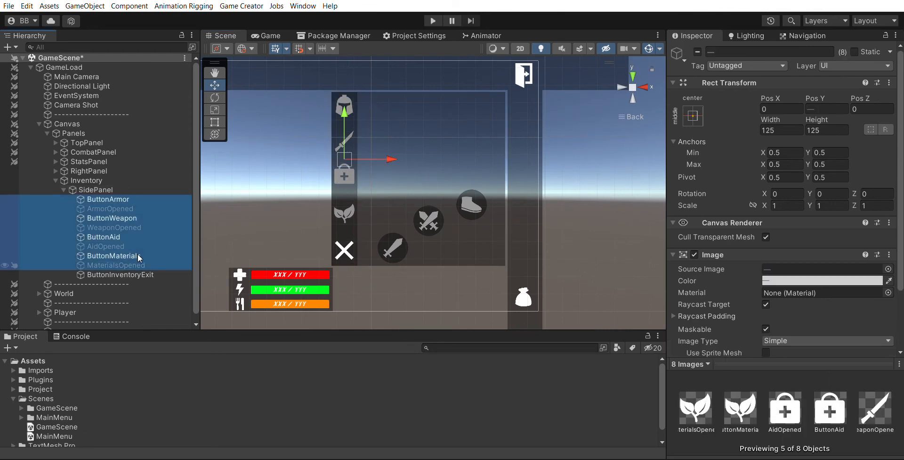
pyautogui.keyDown('shift'); pyautogui.click(123, 274); pyautogui.keyUp('shift')
pyautogui.click(215, 122)
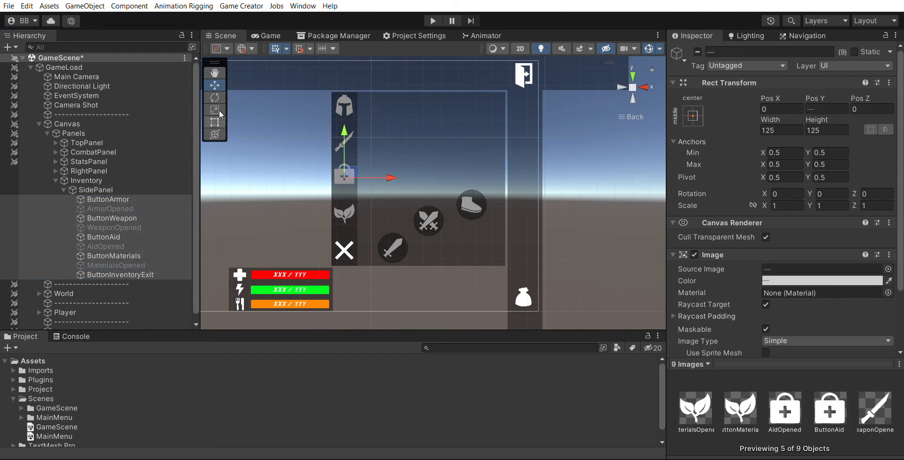
pyautogui.scroll(3, 330, 145)
pyautogui.click(124, 188)
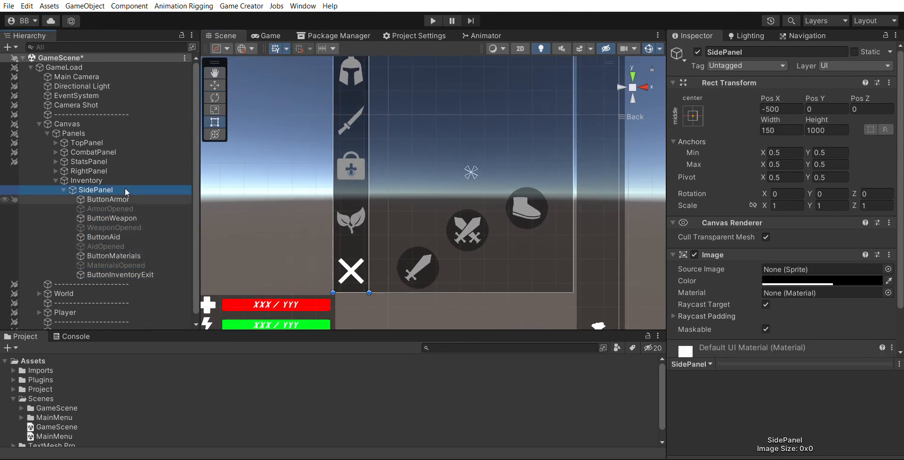
pyautogui.click(126, 200)
pyautogui.keyDown('shift'); pyautogui.click(125, 208); pyautogui.keyUp('shift')
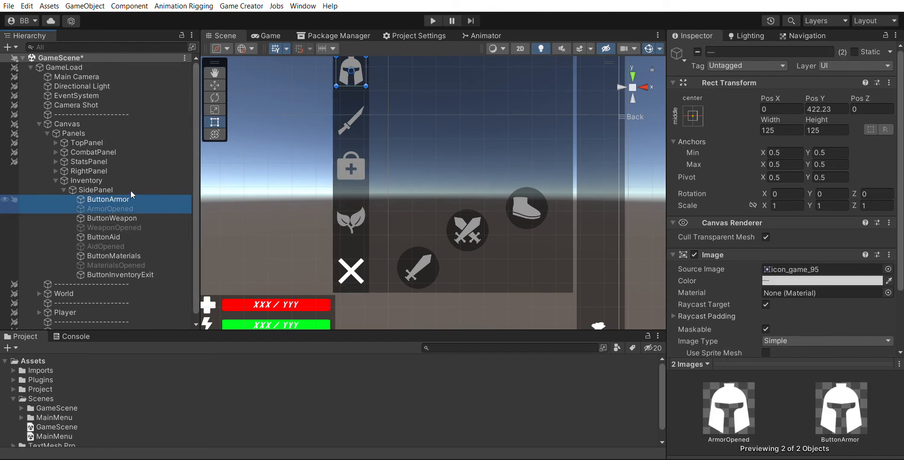
pyautogui.click(131, 198)
pyautogui.scroll(-1, 306, 151)
pyautogui.moveTo(323, 155); pyautogui.dragTo(354, 166, button='middle')
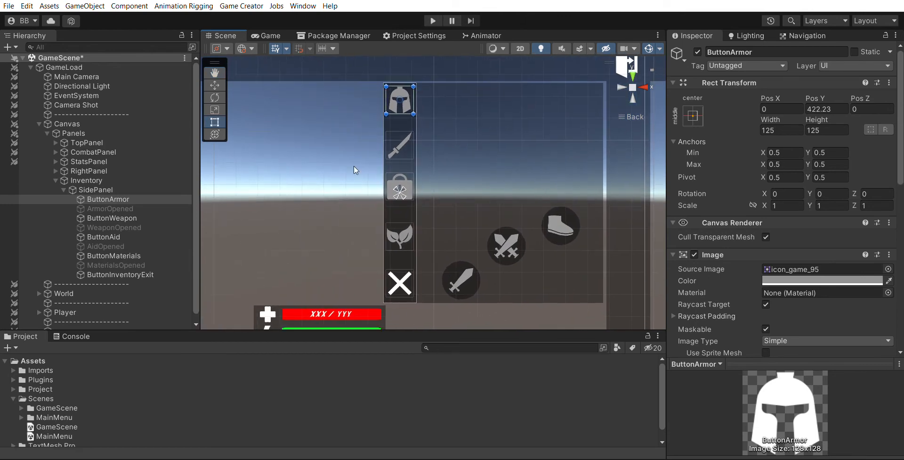
pyautogui.click(318, 136)
# Disable the Inventory panel in the Game view and enter Play mode
pyautogui.click(267, 35)
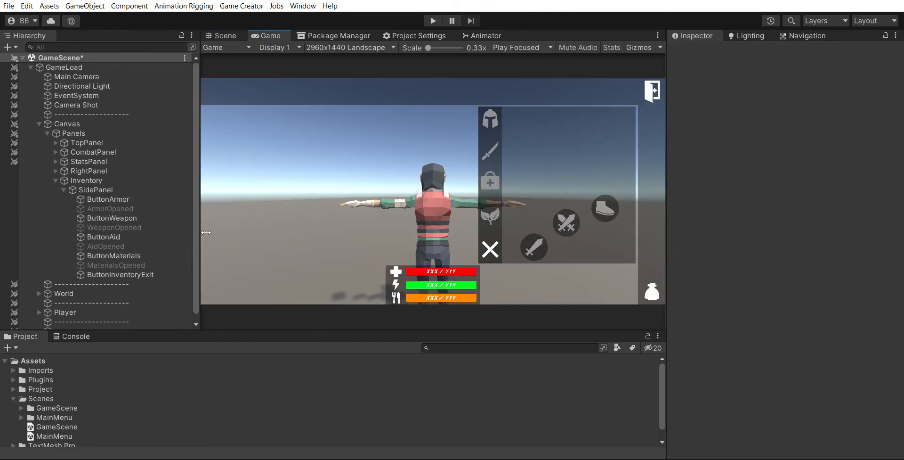
pyautogui.click(89, 180)
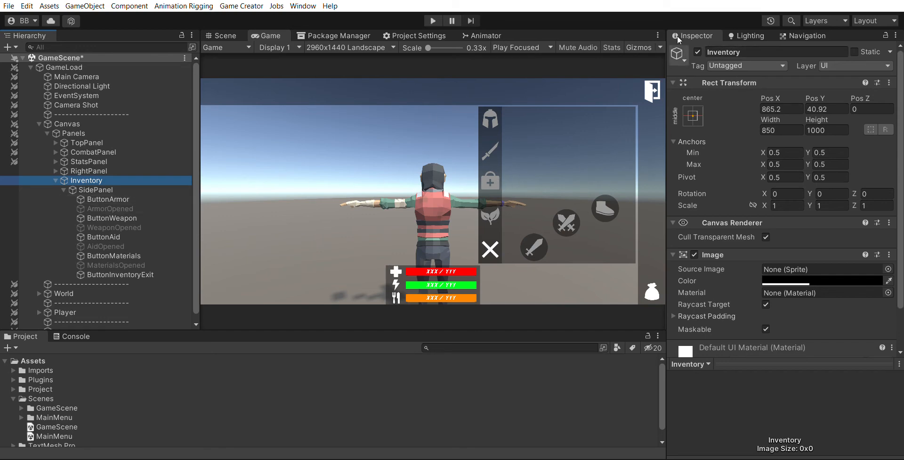
pyautogui.click(698, 52)
pyautogui.click(433, 20)
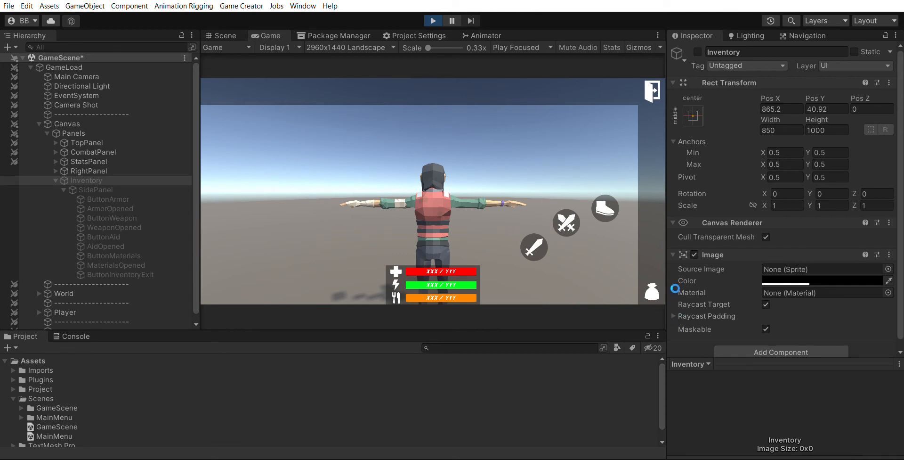
# Open the inventory in Play mode, cycle through the armor, weapon, aid and materials tabs, and close it
pyautogui.click(652, 289)
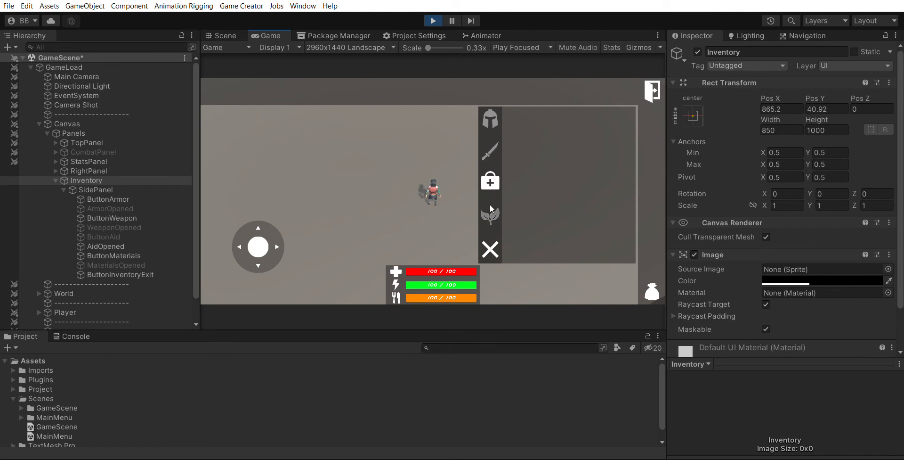
pyautogui.click(493, 114)
pyautogui.click(493, 148)
pyautogui.click(494, 109)
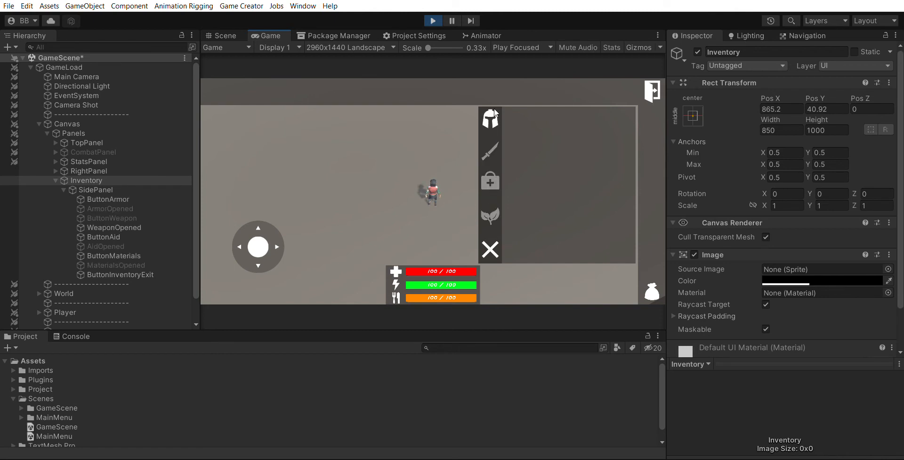
pyautogui.click(493, 180)
pyautogui.click(494, 111)
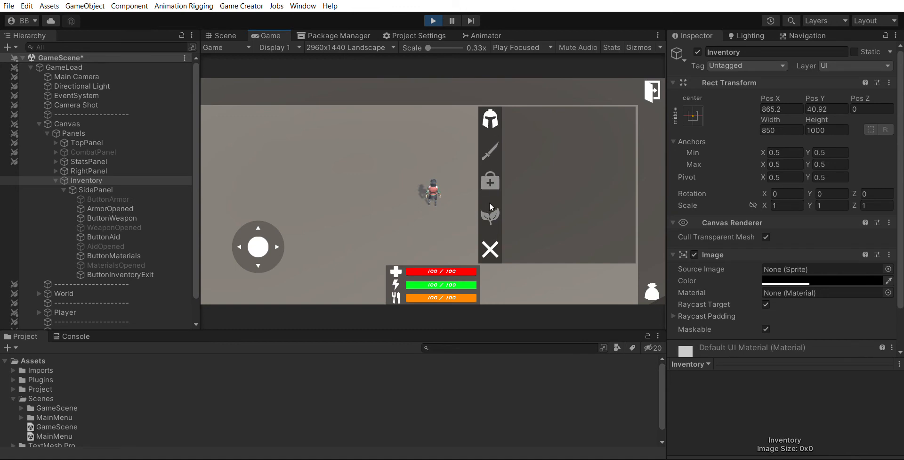
pyautogui.click(490, 204)
pyautogui.click(490, 111)
pyautogui.click(492, 145)
pyautogui.click(491, 110)
pyautogui.click(492, 145)
pyautogui.click(491, 172)
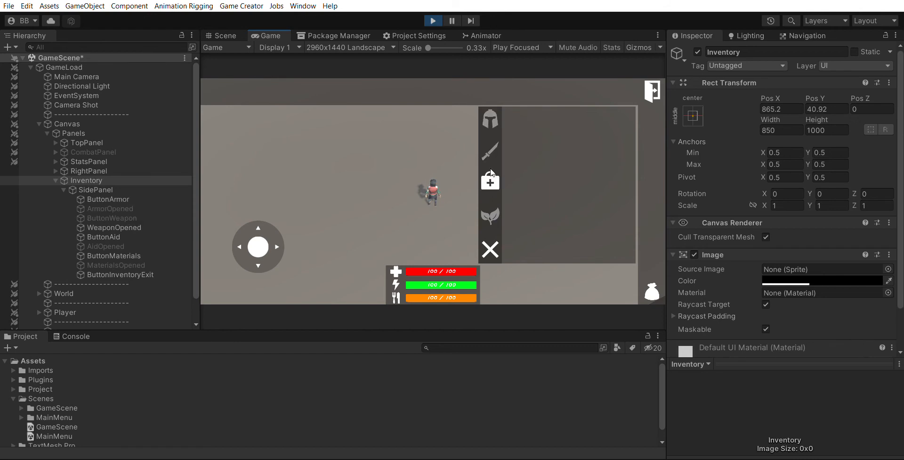
pyautogui.click(493, 142)
pyautogui.click(489, 215)
pyautogui.click(493, 144)
pyautogui.click(491, 168)
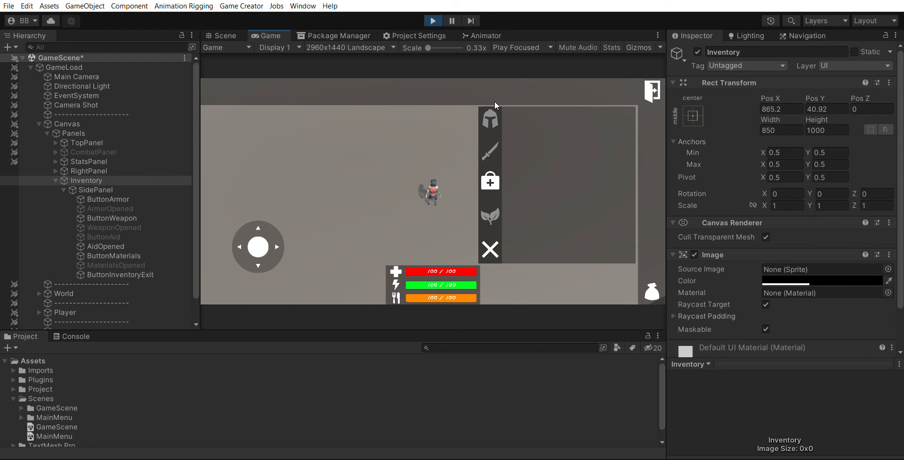
pyautogui.click(493, 113)
pyautogui.click(492, 174)
pyautogui.click(493, 147)
pyautogui.click(493, 173)
pyautogui.click(493, 205)
pyautogui.click(493, 175)
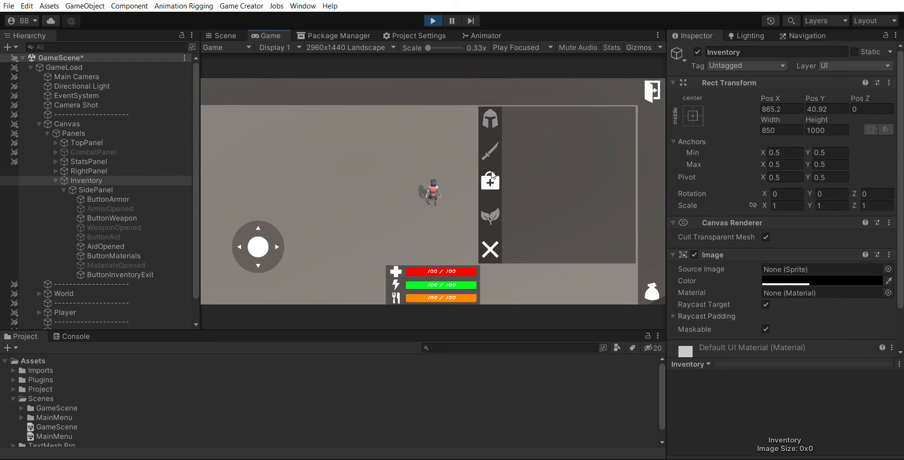
pyautogui.click(492, 205)
pyautogui.click(493, 114)
pyautogui.click(492, 205)
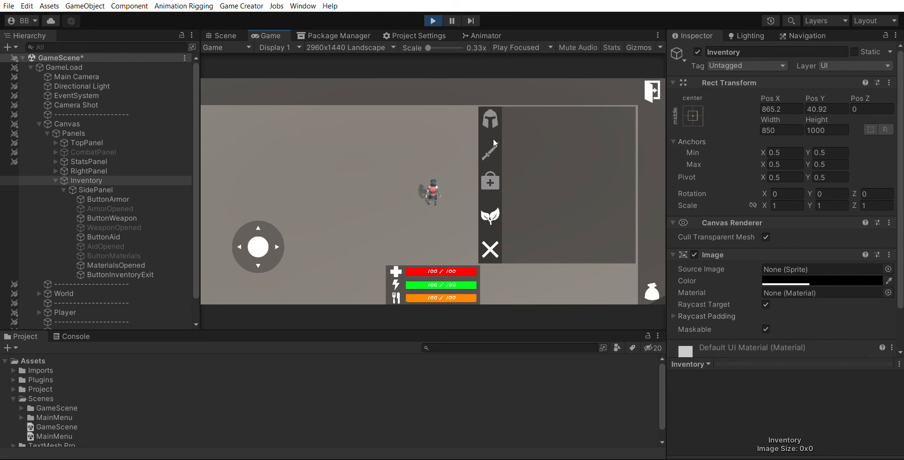
pyautogui.click(492, 144)
pyautogui.click(492, 207)
pyautogui.click(491, 181)
pyautogui.click(492, 210)
pyautogui.click(493, 117)
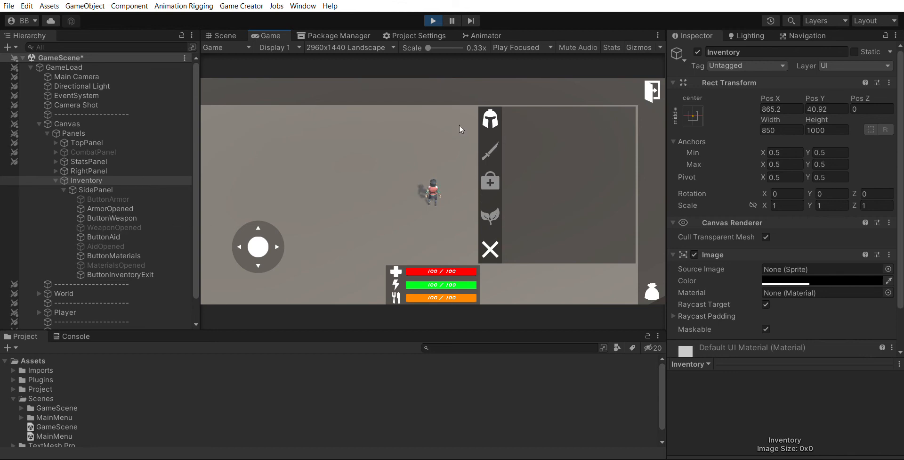
pyautogui.click(493, 206)
pyautogui.click(492, 180)
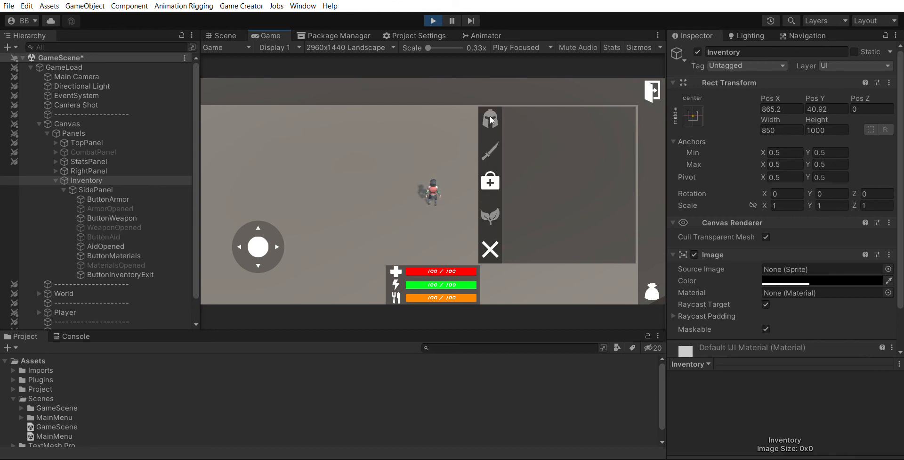
pyautogui.click(491, 116)
pyautogui.click(494, 144)
pyautogui.click(495, 112)
pyautogui.click(491, 184)
pyautogui.click(491, 214)
pyautogui.click(490, 149)
pyautogui.click(490, 119)
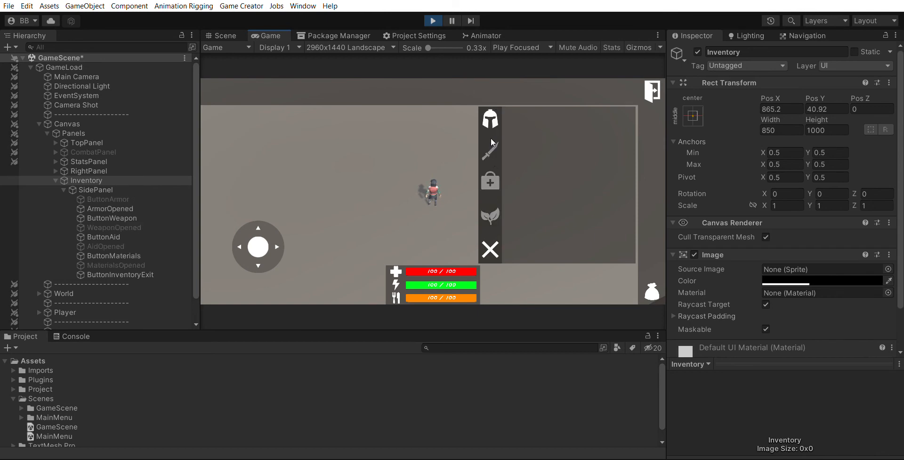
pyautogui.click(491, 148)
pyautogui.click(491, 212)
pyautogui.click(495, 183)
pyautogui.click(493, 143)
pyautogui.click(492, 119)
pyautogui.click(489, 154)
pyautogui.click(490, 246)
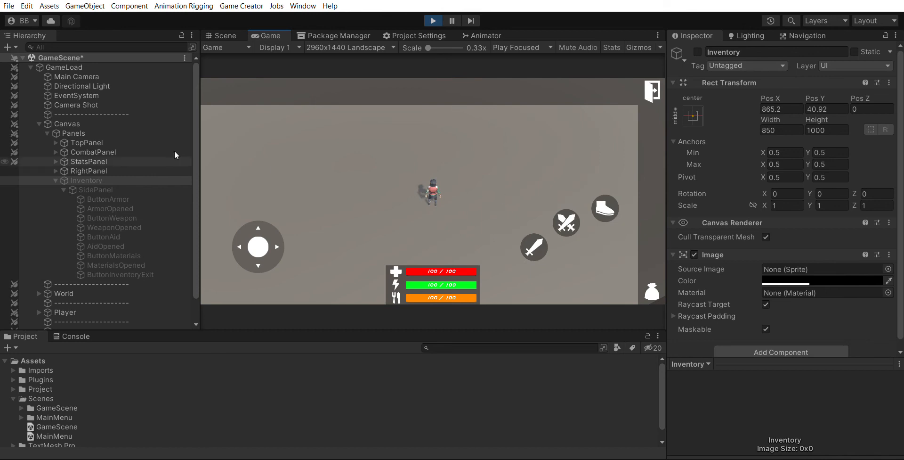
# Inspect which side panel buttons and opened objects are active in the hierarchy during play
pyautogui.click(61, 179)
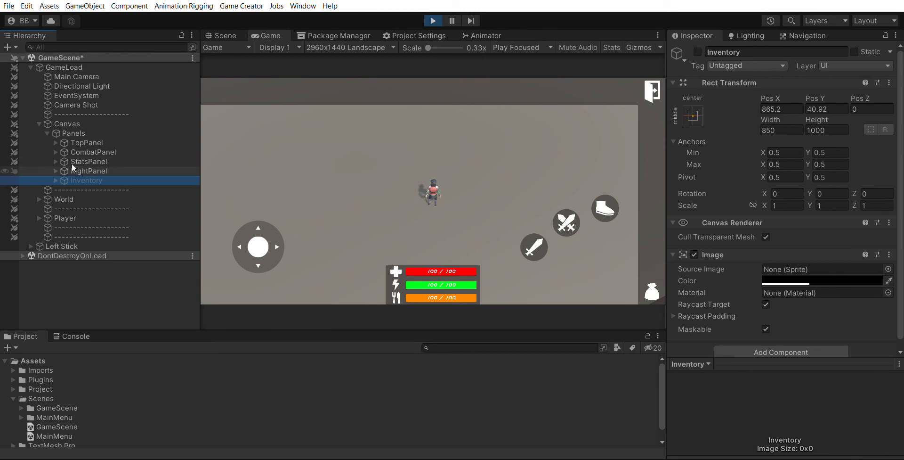
pyautogui.click(56, 180)
pyautogui.click(698, 52)
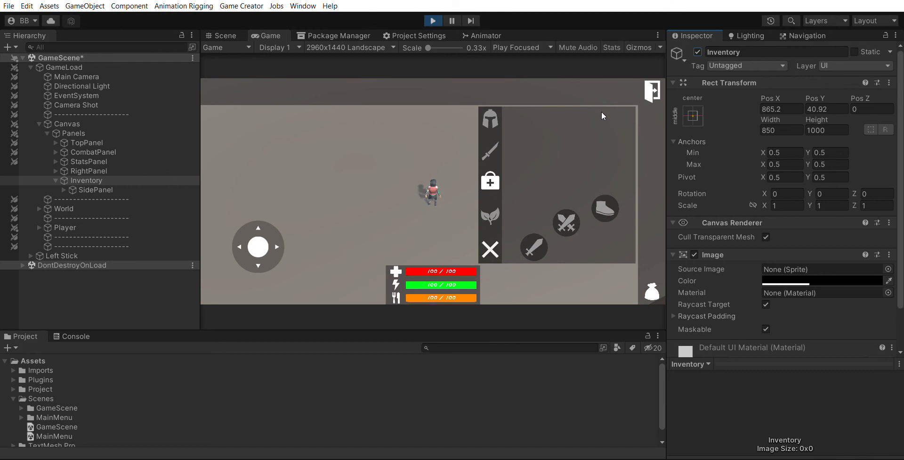
pyautogui.click(55, 169)
pyautogui.click(55, 180)
pyautogui.click(104, 142)
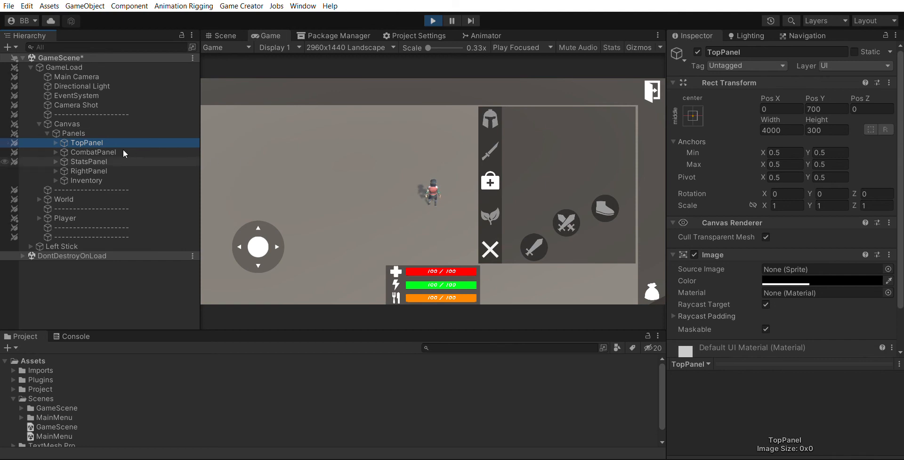
pyautogui.click(56, 179)
pyautogui.click(63, 189)
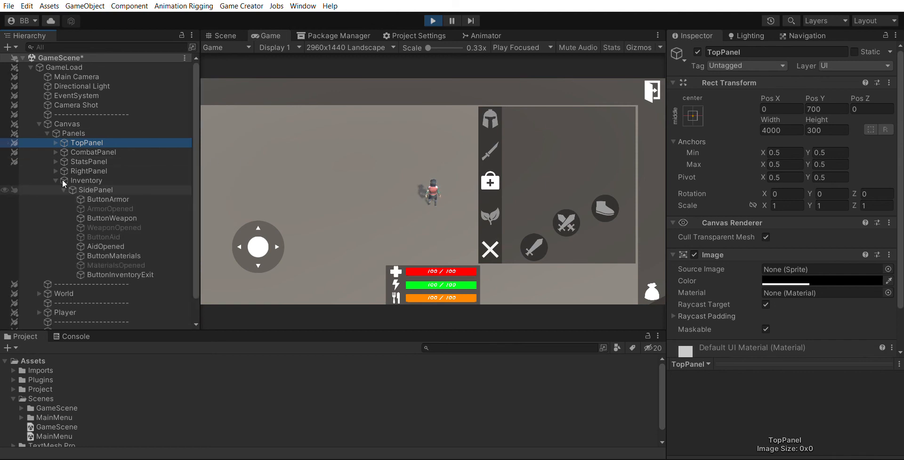
pyautogui.click(108, 198)
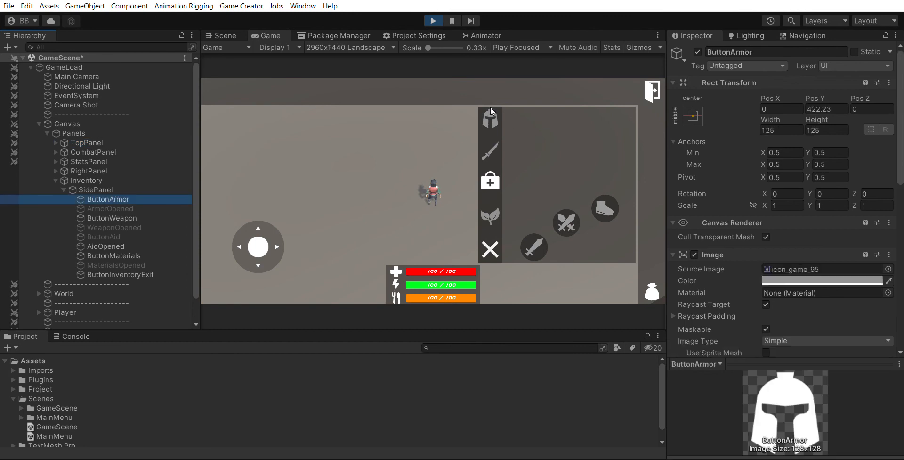
pyautogui.click(108, 246)
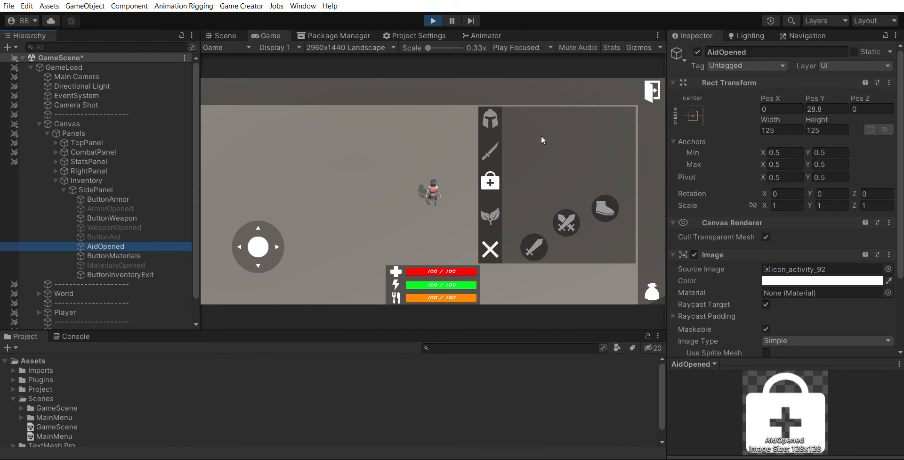
pyautogui.moveTo(249, 246)
pyautogui.mouseDown()
pyautogui.moveTo(230, 192)
pyautogui.moveTo(306, 152)
pyautogui.moveTo(205, 316)
pyautogui.moveTo(305, 208)
pyautogui.moveTo(218, 275)
pyautogui.moveTo(226, 271)
pyautogui.mouseUp()
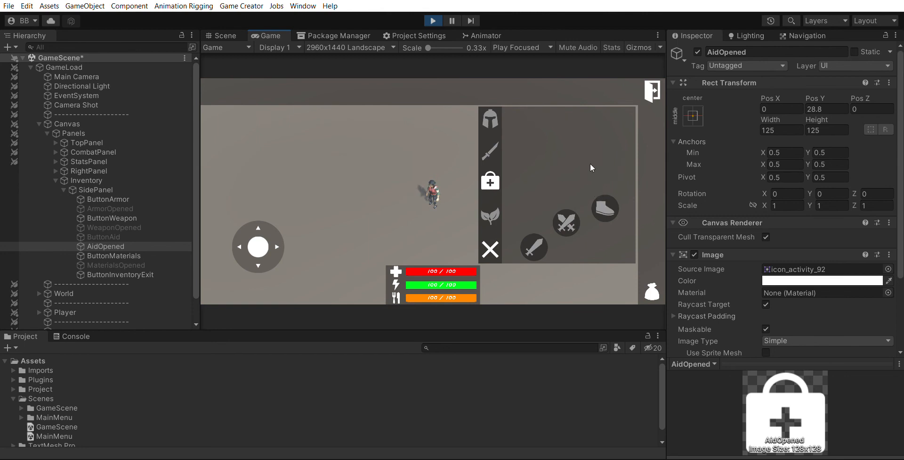
pyautogui.moveTo(257, 246); pyautogui.dragTo(235, 192)
# Stop Play mode and collapse the Inventory hierarchy
pyautogui.click(433, 21)
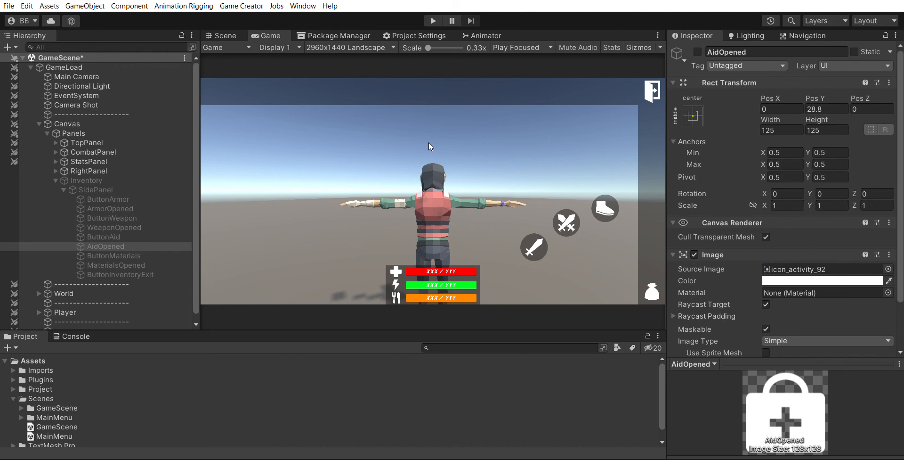
pyautogui.click(63, 188)
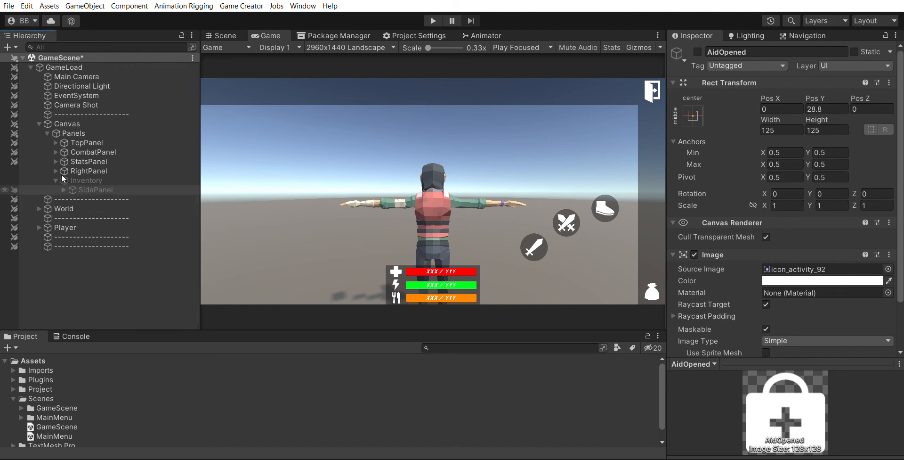
pyautogui.click(56, 180)
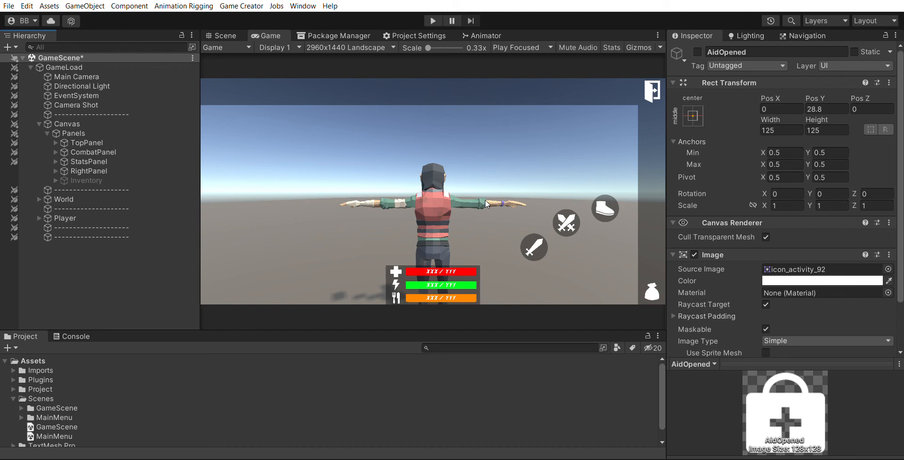
# Run the game again, move the character with the joystick, and open and close the inventory
pyautogui.click(222, 35)
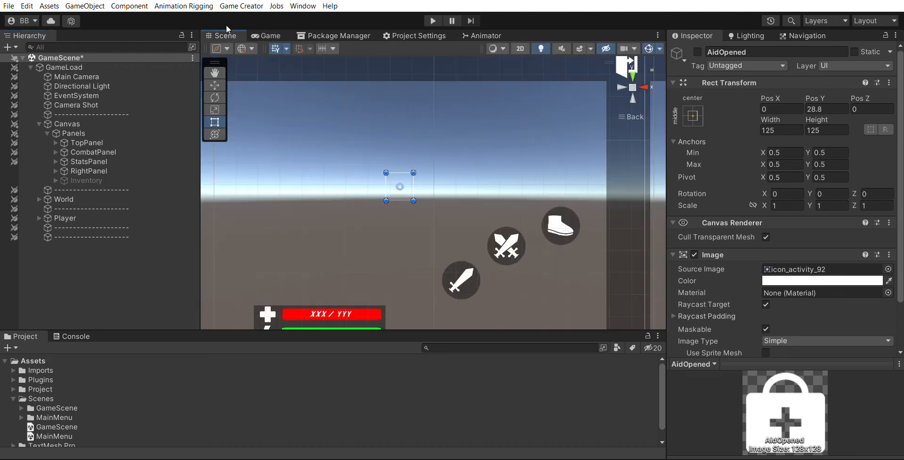
pyautogui.click(433, 19)
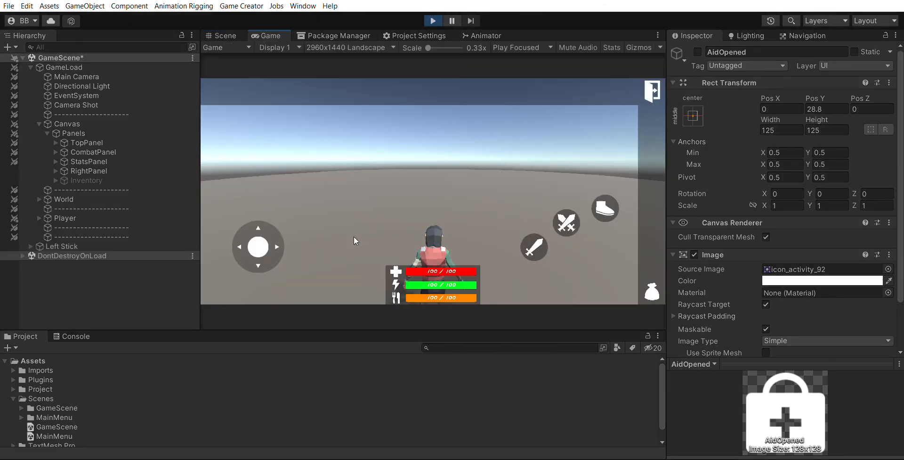
pyautogui.moveTo(271, 230)
pyautogui.mouseDown()
pyautogui.moveTo(273, 201)
pyautogui.moveTo(238, 293)
pyautogui.moveTo(256, 230)
pyautogui.moveTo(261, 157)
pyautogui.moveTo(227, 145)
pyautogui.moveTo(292, 111)
pyautogui.moveTo(249, 207)
pyautogui.moveTo(286, 146)
pyautogui.mouseUp()
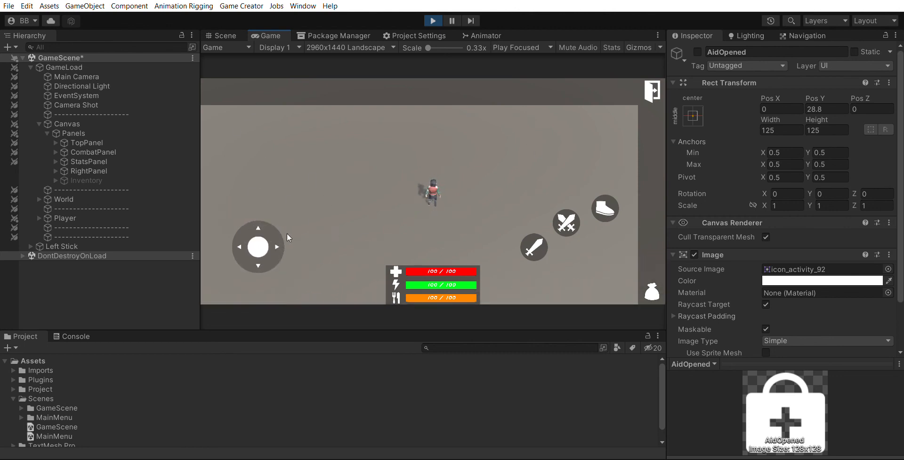
pyautogui.click(654, 289)
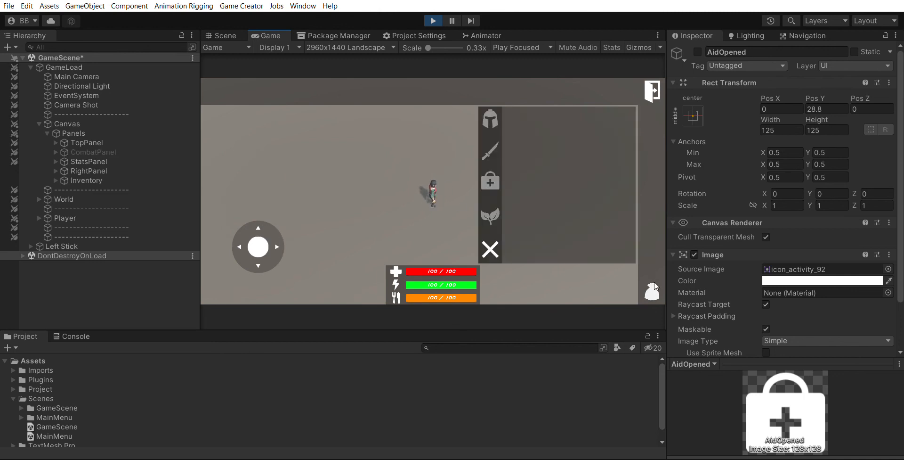
pyautogui.click(492, 248)
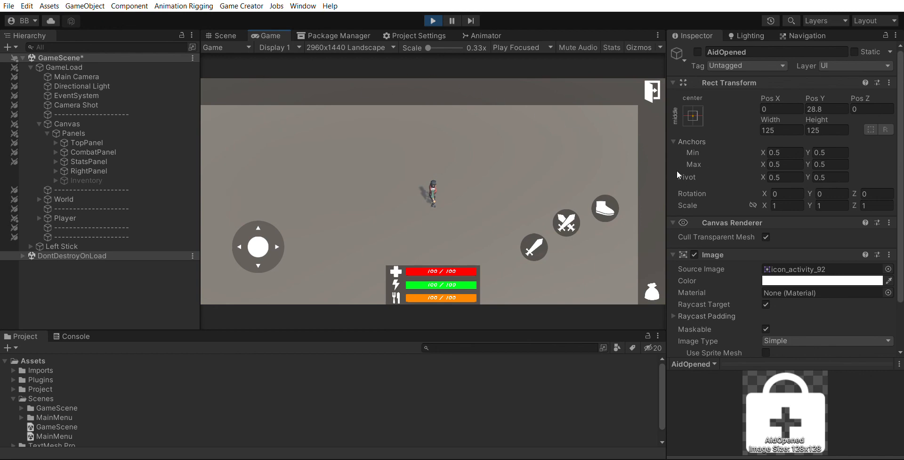
pyautogui.scroll(-3, 744, 330)
pyautogui.scroll(3, 735, 280)
pyautogui.moveTo(282, 203)
pyautogui.mouseDown()
pyautogui.moveTo(240, 181)
pyautogui.moveTo(227, 297)
pyautogui.moveTo(326, 179)
pyautogui.moveTo(278, 232)
pyautogui.moveTo(286, 212)
pyautogui.moveTo(245, 251)
pyautogui.moveTo(276, 192)
pyautogui.moveTo(245, 179)
pyautogui.moveTo(205, 236)
pyautogui.moveTo(218, 332)
pyautogui.moveTo(394, 221)
pyautogui.moveTo(227, 246)
pyautogui.moveTo(253, 241)
pyautogui.moveTo(245, 257)
pyautogui.moveTo(263, 249)
pyautogui.moveTo(239, 258)
pyautogui.moveTo(262, 234)
pyautogui.moveTo(259, 248)
pyautogui.moveTo(265, 196)
pyautogui.moveTo(250, 259)
pyautogui.moveTo(263, 252)
pyautogui.moveTo(225, 242)
pyautogui.moveTo(260, 251)
pyautogui.moveTo(269, 238)
pyautogui.moveTo(242, 246)
pyautogui.moveTo(272, 305)
pyautogui.moveTo(298, 215)
pyautogui.moveTo(234, 260)
pyautogui.moveTo(257, 242)
pyautogui.mouseUp()
pyautogui.moveTo(287, 239)
pyautogui.mouseDown()
pyautogui.moveTo(249, 243)
pyautogui.moveTo(246, 201)
pyautogui.moveTo(253, 277)
pyautogui.moveTo(265, 231)
pyautogui.moveTo(179, 267)
pyautogui.moveTo(266, 191)
pyautogui.moveTo(230, 228)
pyautogui.moveTo(250, 252)
pyautogui.moveTo(271, 224)
pyautogui.moveTo(262, 259)
pyautogui.moveTo(276, 254)
pyautogui.mouseUp()
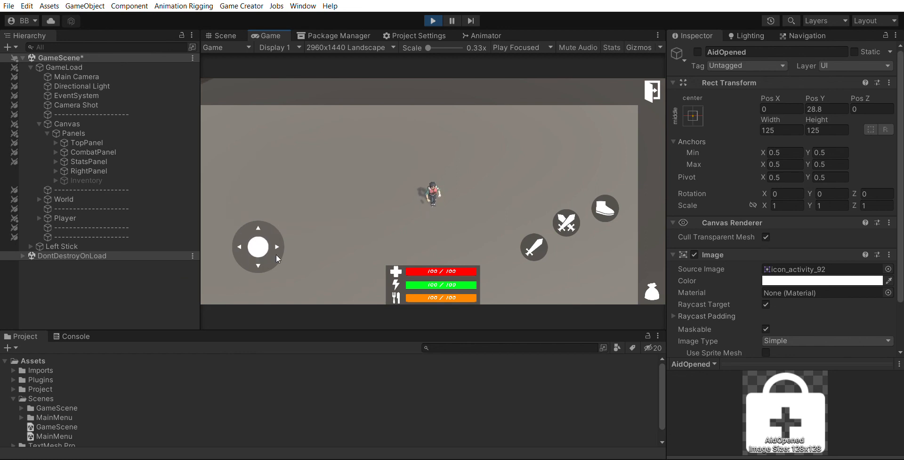